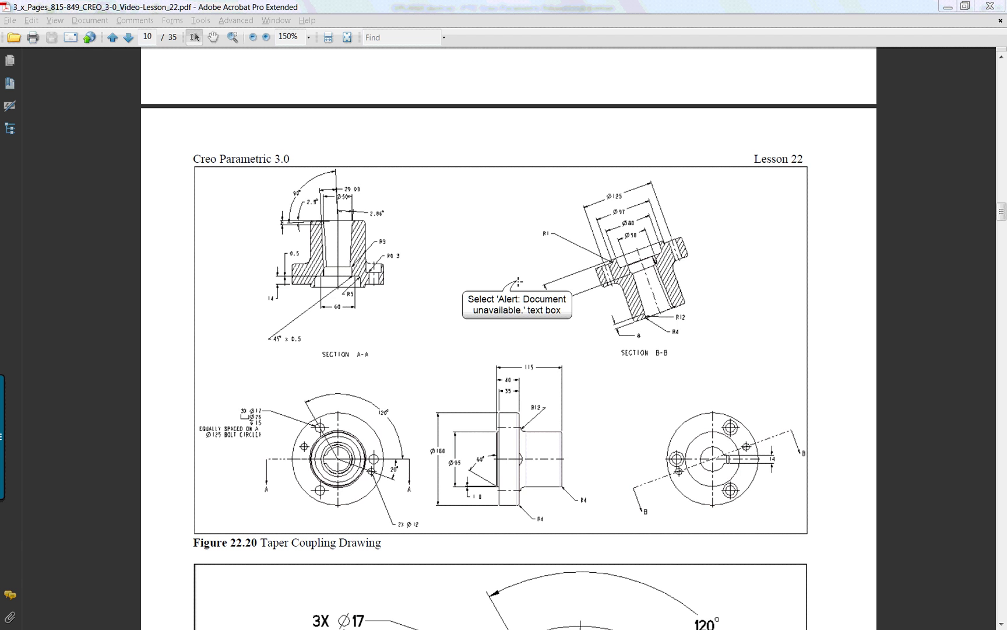
Step: Look over the Taper Coupling Drawing figure in the lesson PDF
{"action": "left_click", "coordinate": [490, 264]}
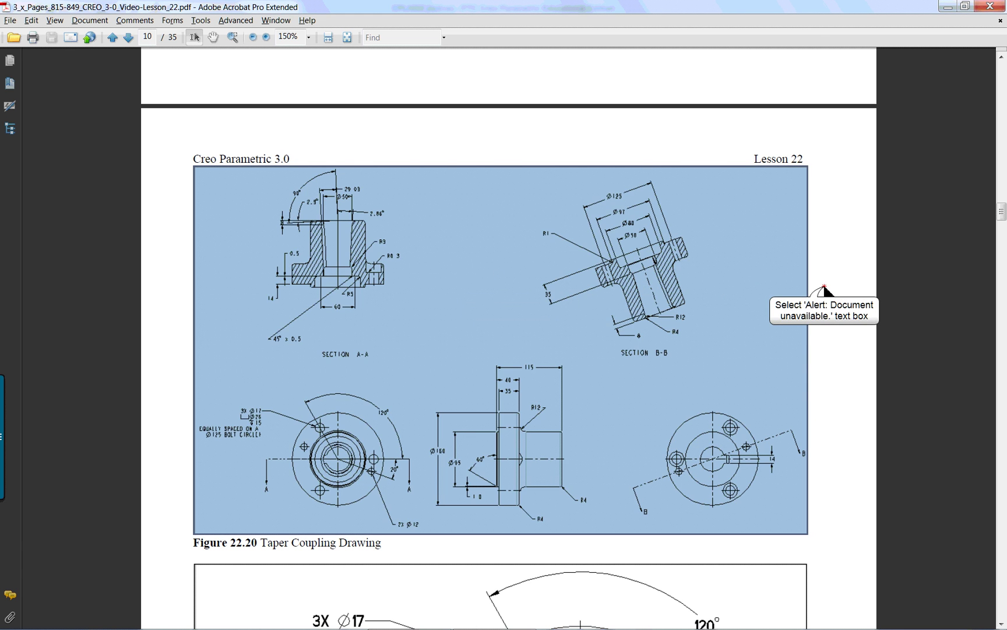
{"action": "left_click", "coordinate": [824, 289]}
{"action": "scroll", "coordinate": [511, 294], "scroll_direction": "down", "scroll_amount": 10}
{"action": "scroll", "coordinate": [508, 294], "scroll_direction": "up", "scroll_amount": 8}
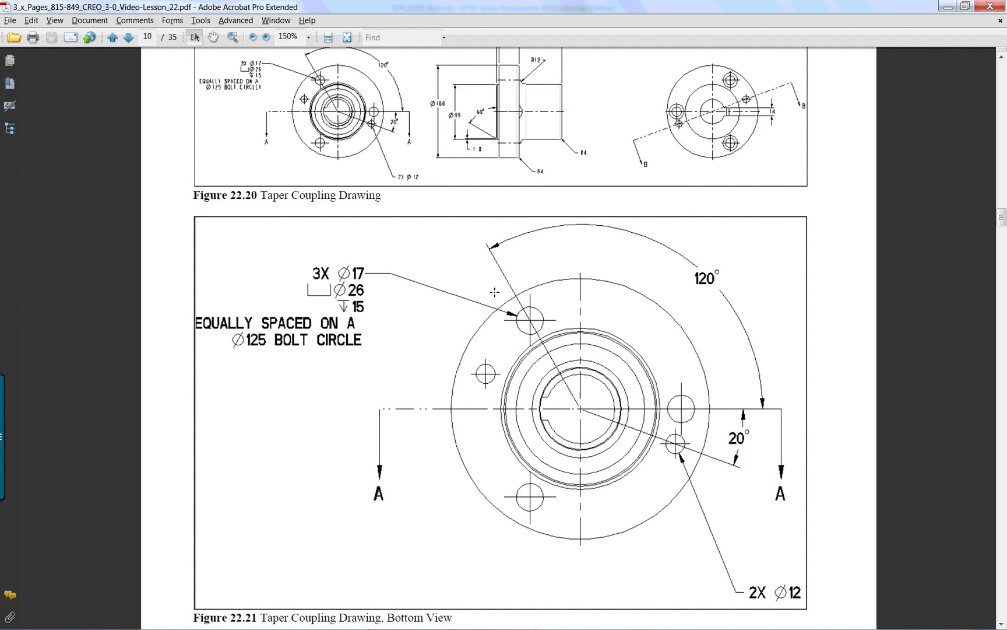
{"action": "scroll", "coordinate": [494, 291], "scroll_direction": "up", "scroll_amount": 8}
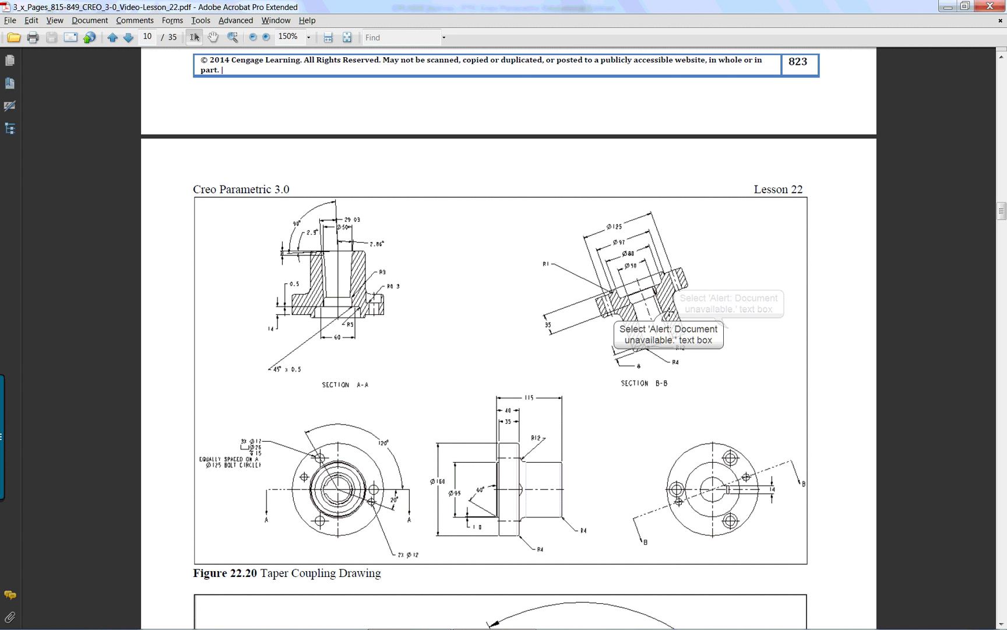
{"action": "left_click", "coordinate": [622, 278]}
{"action": "left_click", "coordinate": [728, 330]}
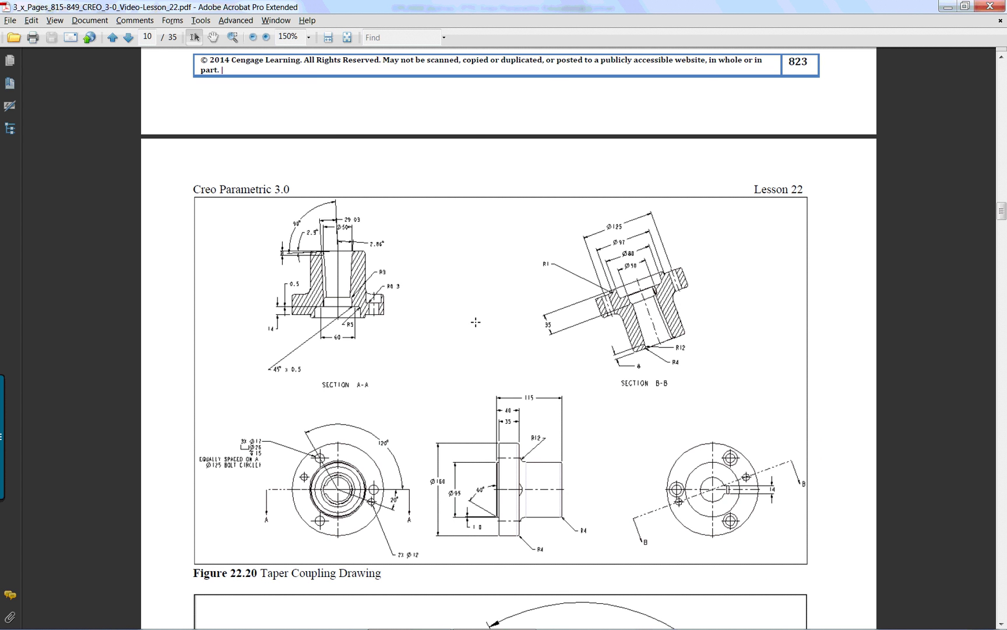
Step: Page through the lesson figures, return to Figure 22.38, then minimize Acrobat
{"action": "scroll", "coordinate": [475, 322], "scroll_direction": "down", "scroll_amount": 15}
{"action": "scroll", "coordinate": [476, 322], "scroll_direction": "down", "scroll_amount": 10}
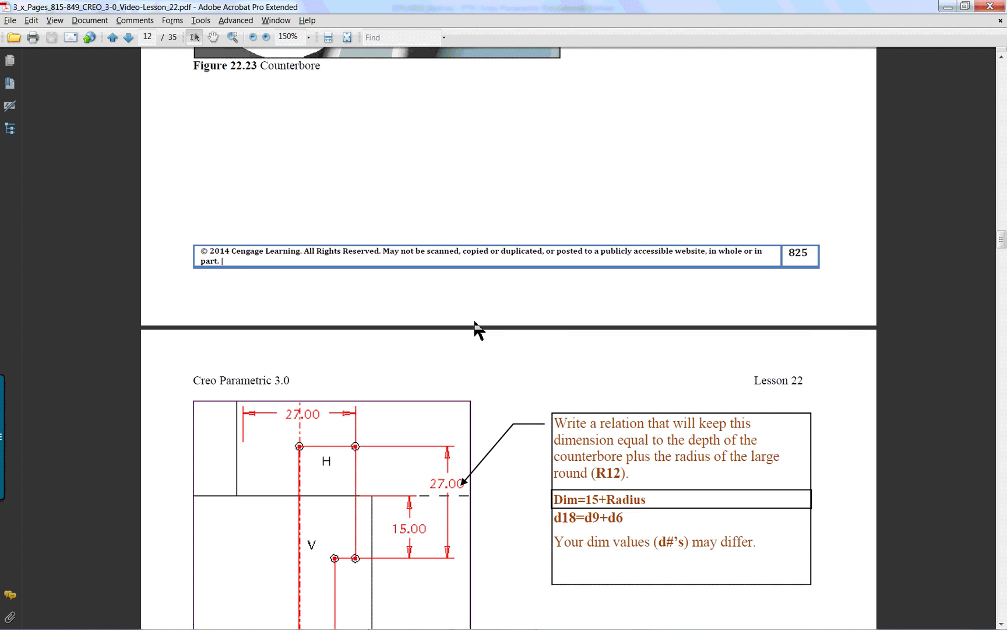
{"action": "scroll", "coordinate": [474, 321], "scroll_direction": "down", "scroll_amount": 10}
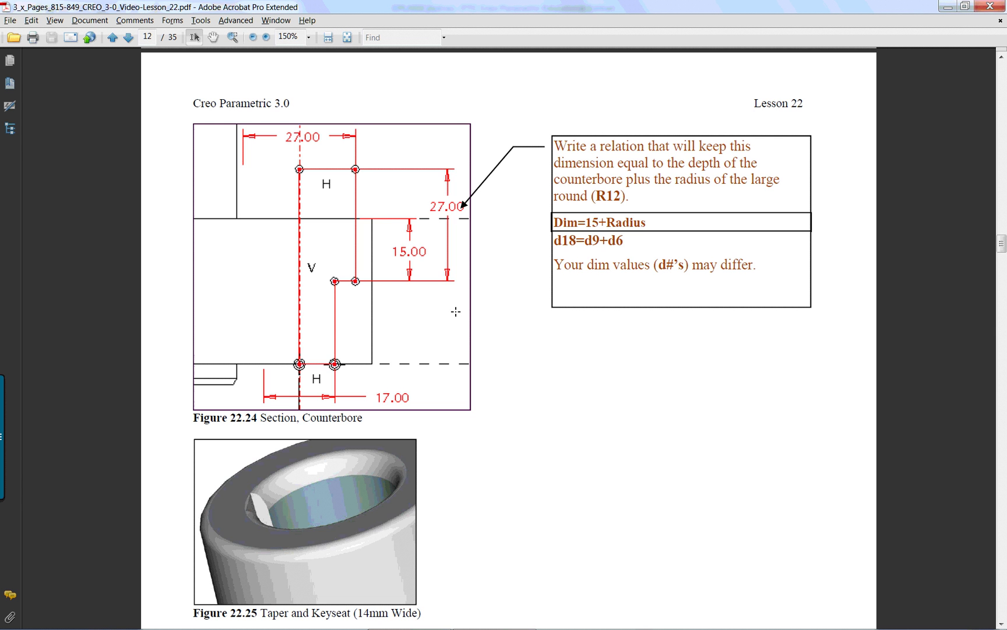
{"action": "scroll", "coordinate": [483, 335], "scroll_direction": "down", "scroll_amount": 10}
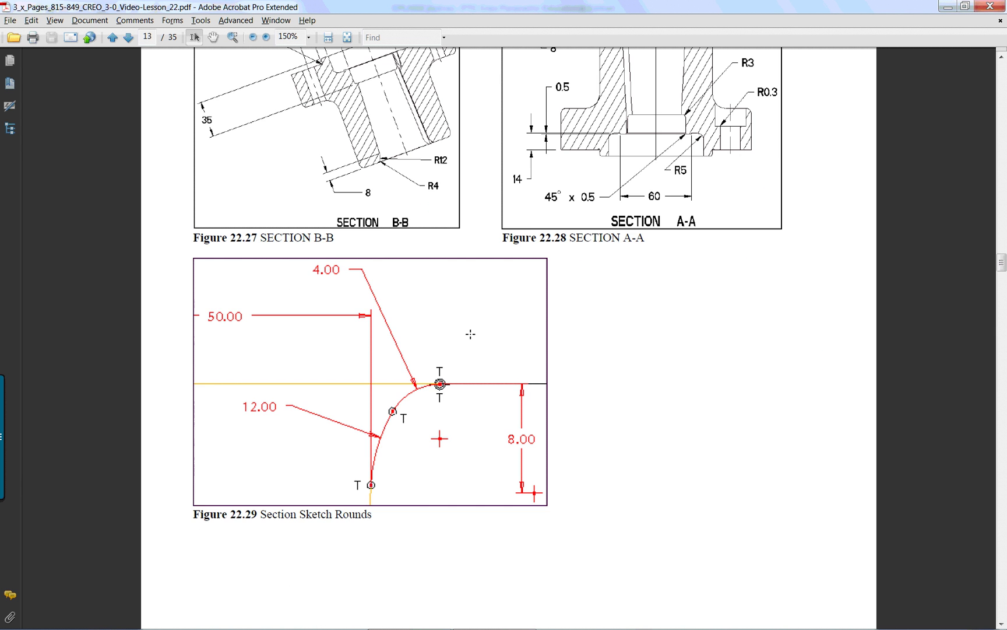
{"action": "scroll", "coordinate": [470, 334], "scroll_direction": "up", "scroll_amount": 7}
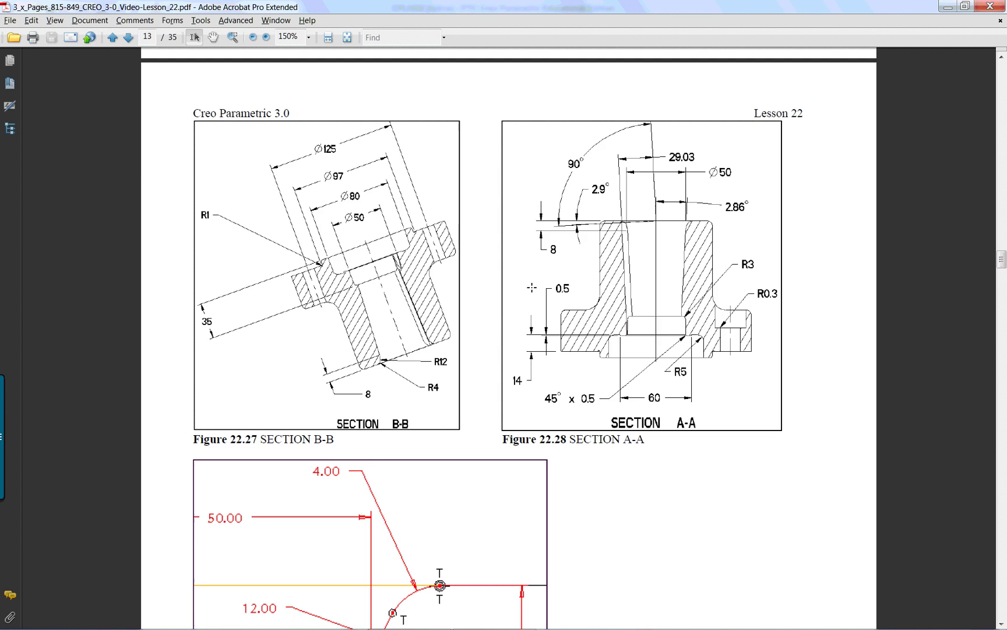
{"action": "scroll", "coordinate": [531, 288], "scroll_direction": "up", "scroll_amount": 20}
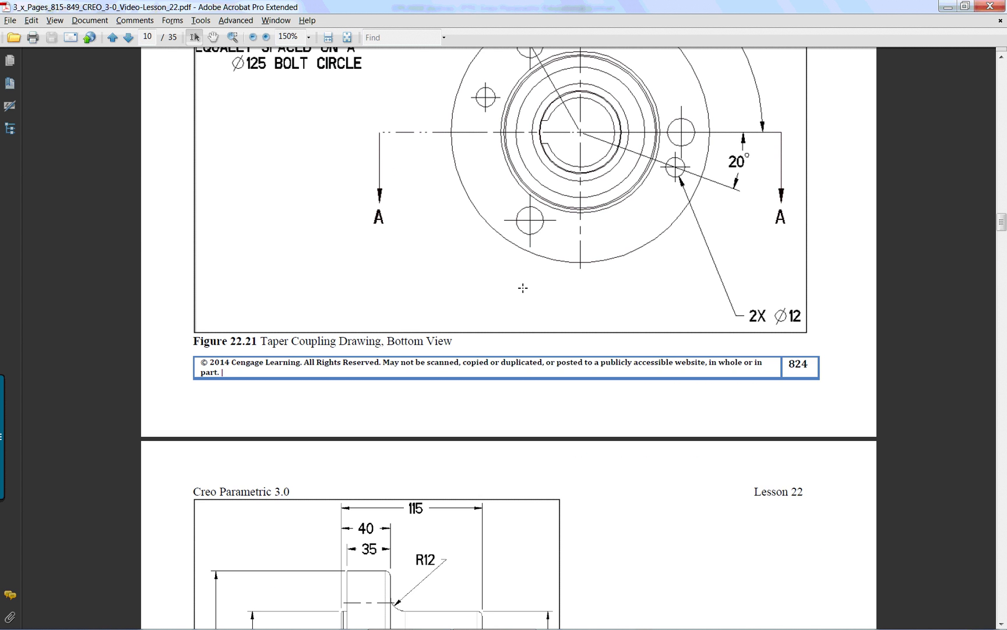
{"action": "scroll", "coordinate": [523, 287], "scroll_direction": "up", "scroll_amount": 20}
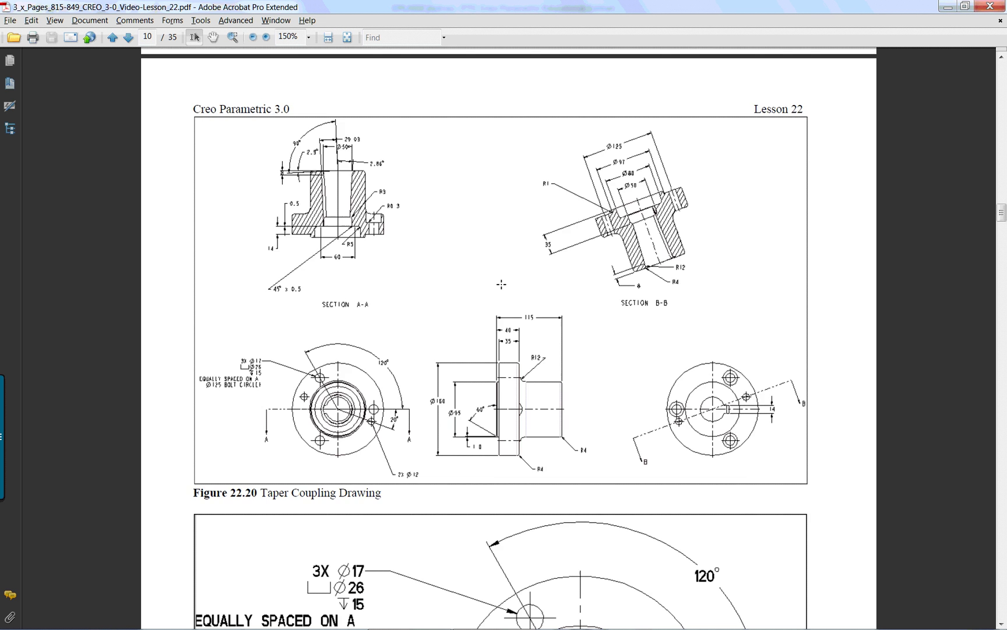
{"action": "scroll", "coordinate": [501, 284], "scroll_direction": "down", "scroll_amount": 20}
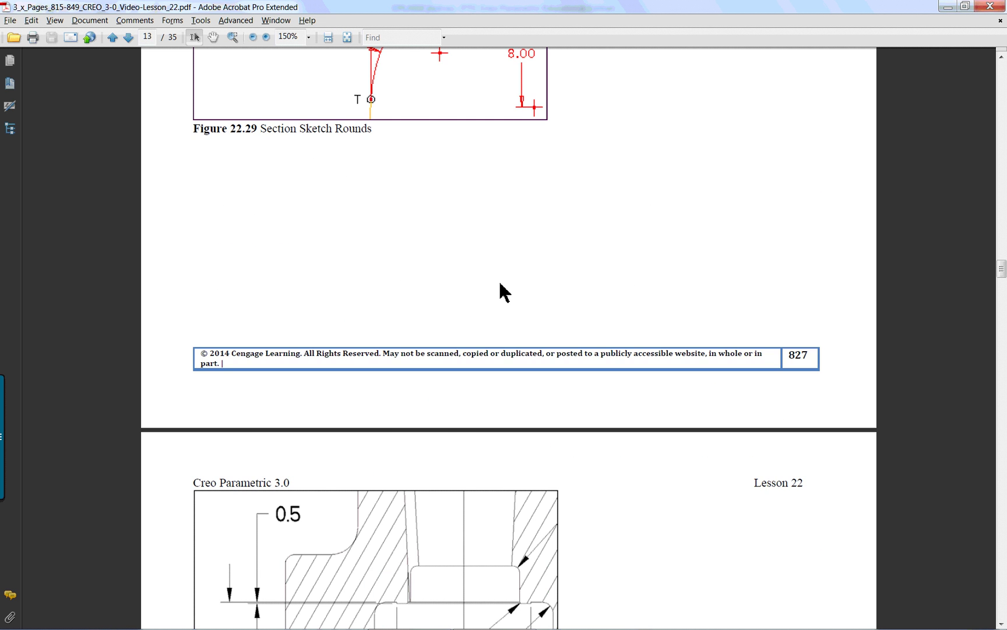
{"action": "scroll", "coordinate": [502, 286], "scroll_direction": "down", "scroll_amount": 20}
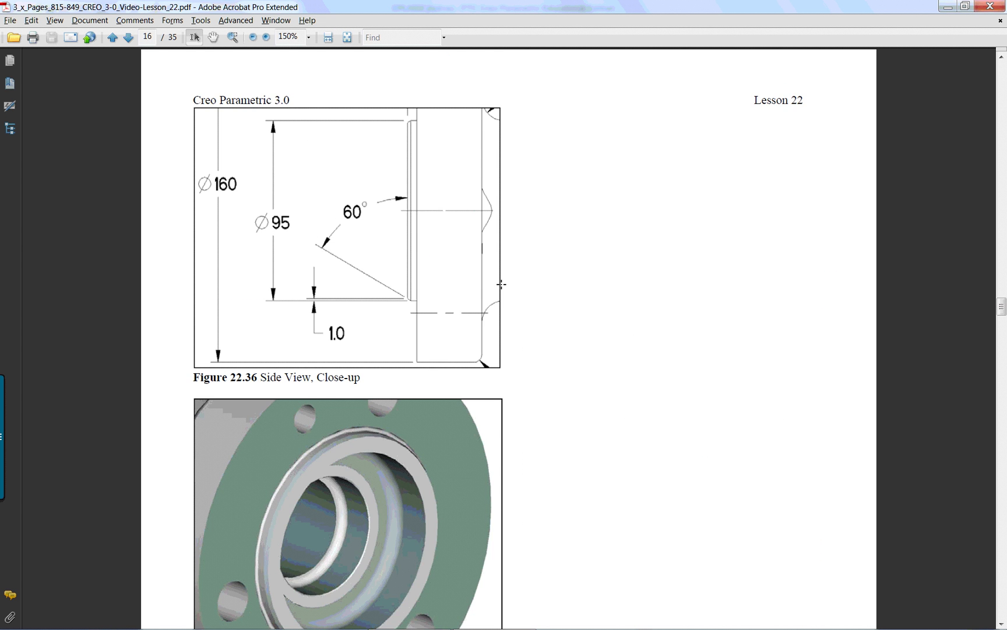
{"action": "scroll", "coordinate": [502, 284], "scroll_direction": "down", "scroll_amount": 15}
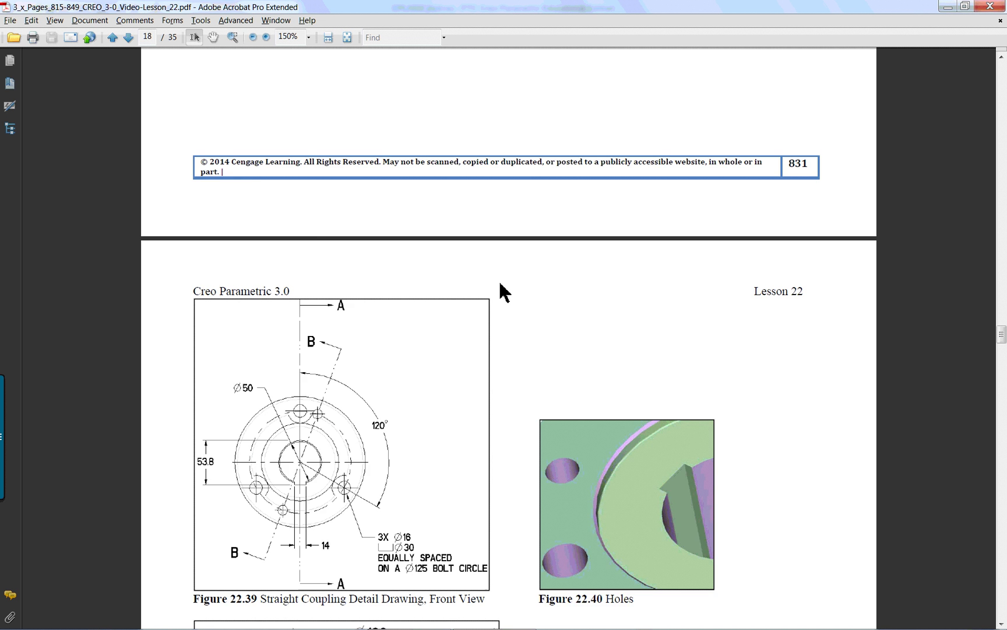
{"action": "scroll", "coordinate": [500, 282], "scroll_direction": "up", "scroll_amount": 10}
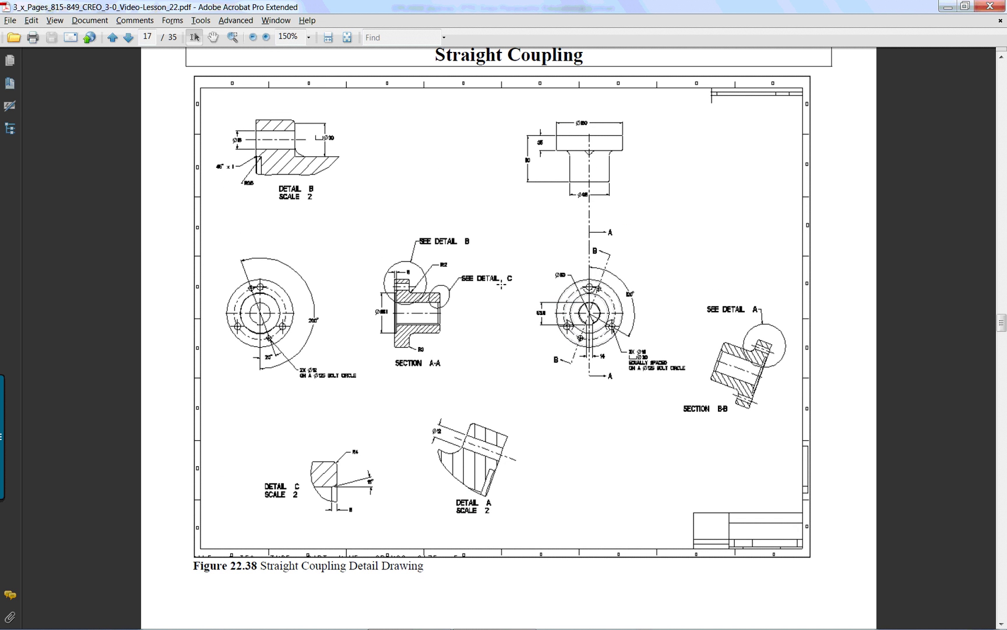
{"action": "scroll", "coordinate": [500, 283], "scroll_direction": "up", "scroll_amount": 1}
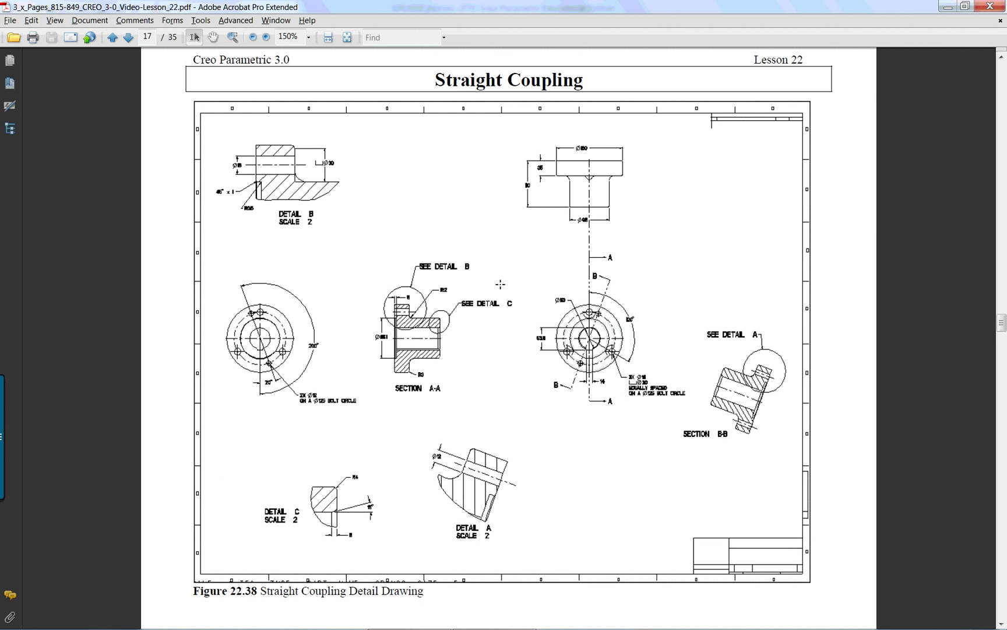
{"action": "left_click", "coordinate": [948, 6]}
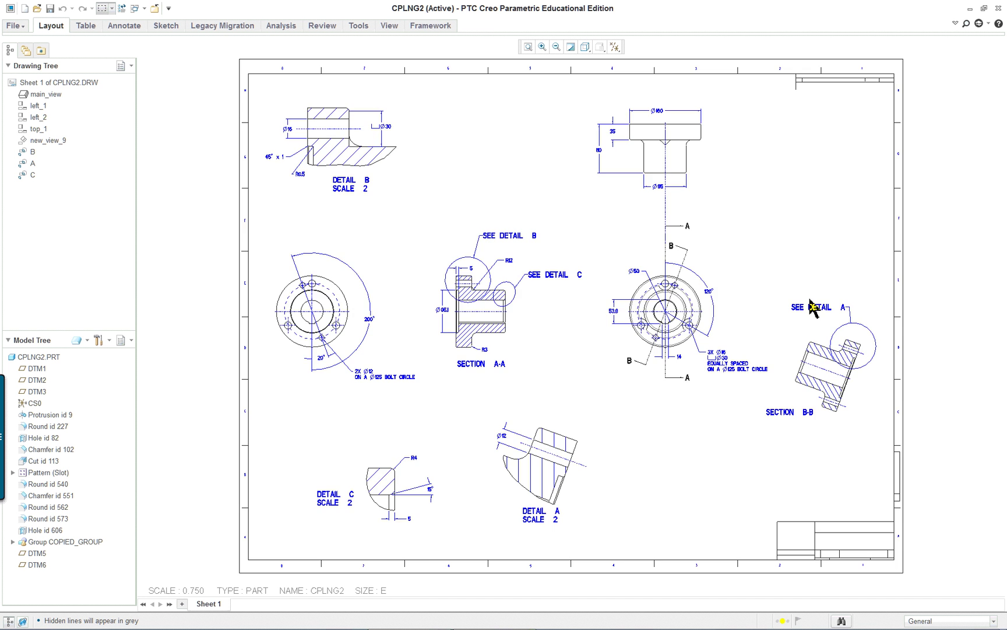
Step: Zoom around Section B-B and bring up the context menu for CPLNG2.PRT in the Model Tree
{"action": "scroll", "coordinate": [886, 299], "scroll_direction": "down", "scroll_amount": 3}
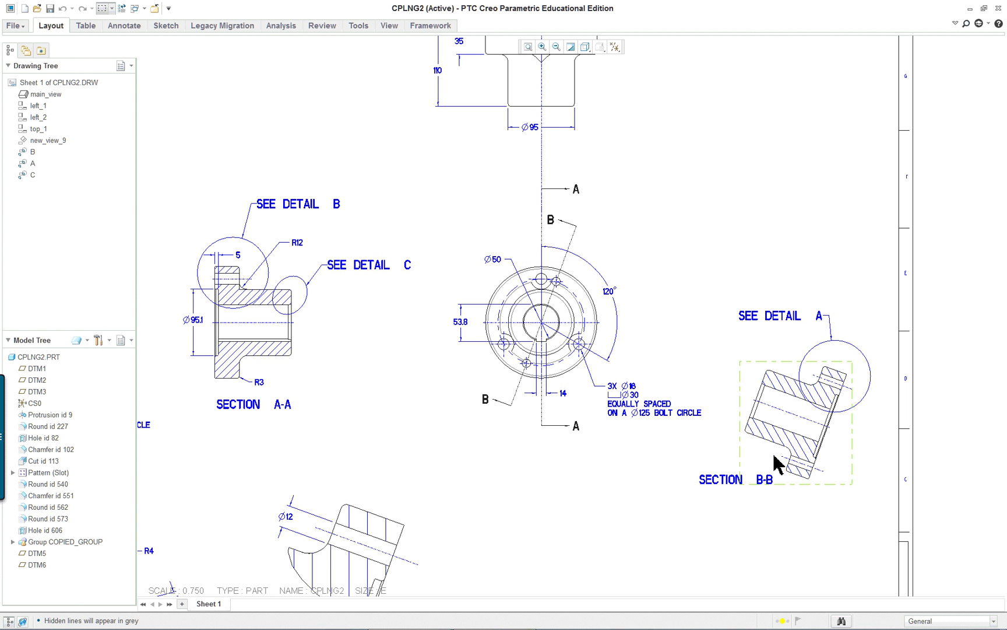
{"action": "scroll", "coordinate": [770, 470], "scroll_direction": "up", "scroll_amount": 2}
{"action": "scroll", "coordinate": [772, 463], "scroll_direction": "down", "scroll_amount": 2}
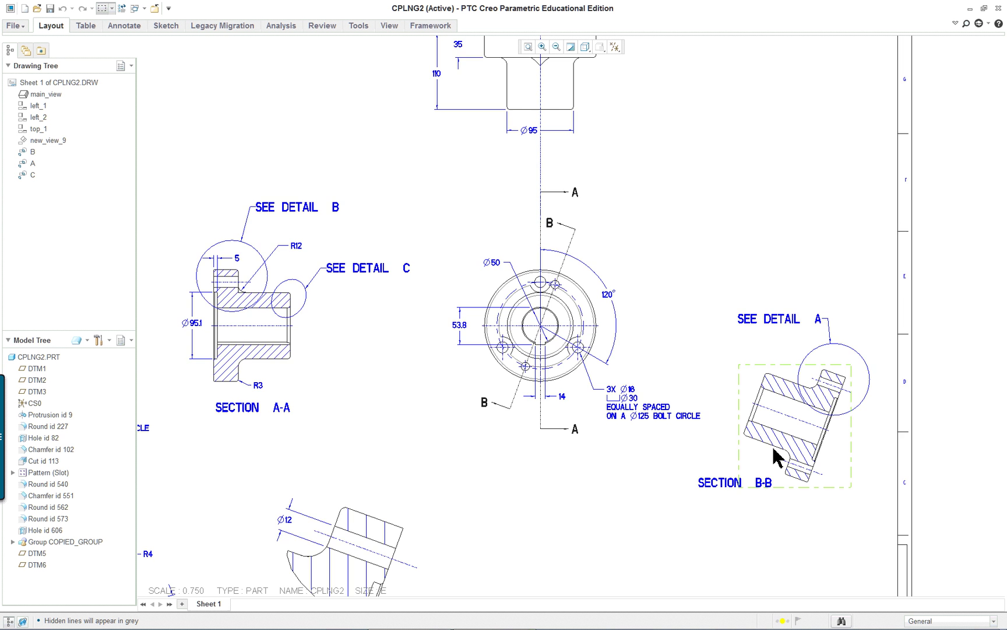
{"action": "scroll", "coordinate": [770, 453], "scroll_direction": "up", "scroll_amount": 1}
{"action": "right_click", "coordinate": [37, 358]}
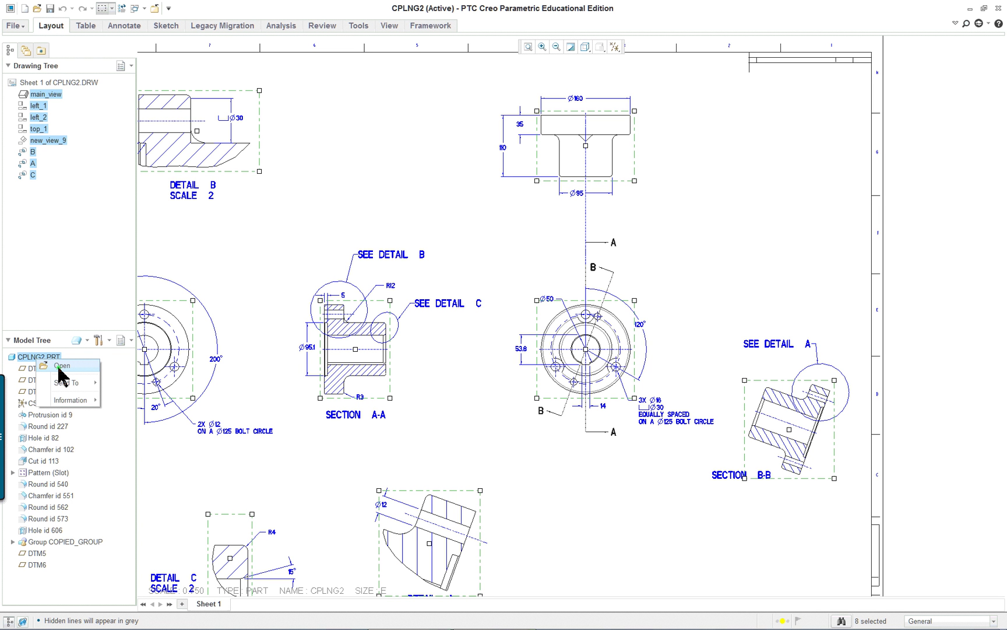
Step: Open CPLNG2.PRT in its own window and display it as Shading With Edges
{"action": "left_click", "coordinate": [61, 366]}
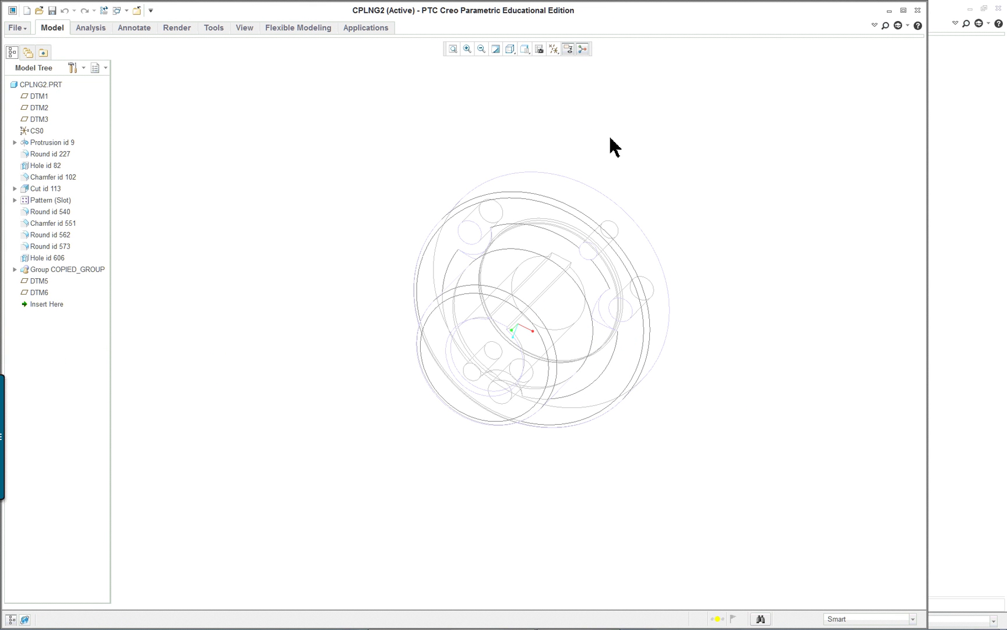
{"action": "left_click", "coordinate": [525, 50]}
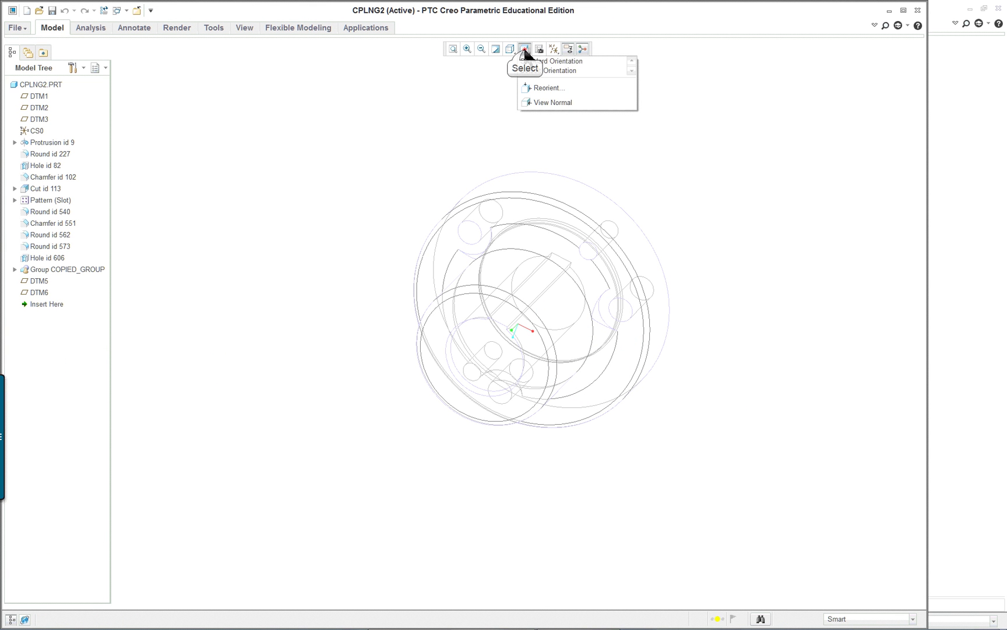
{"action": "double_click", "coordinate": [516, 55]}
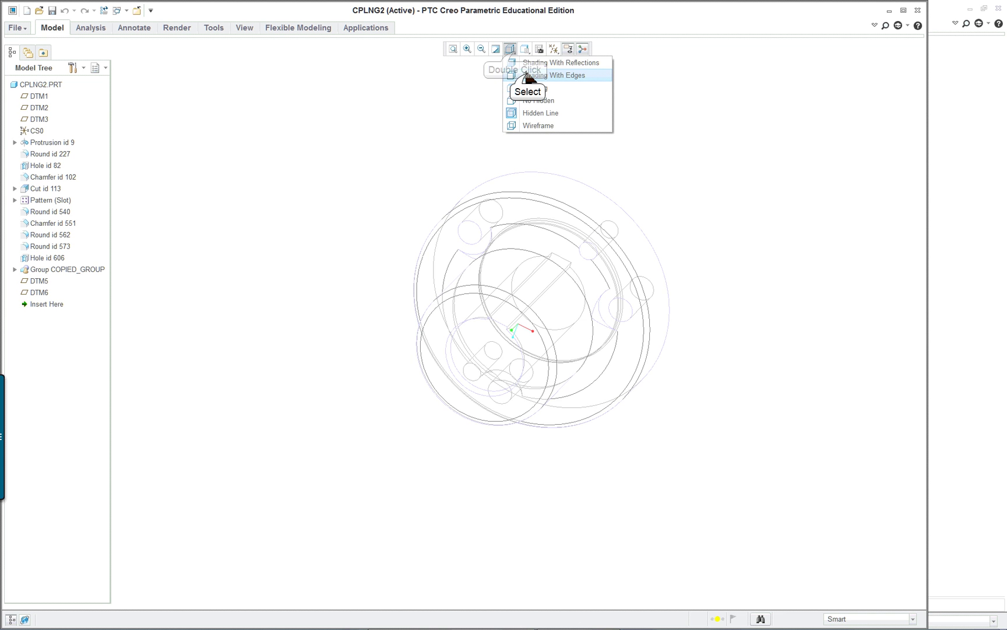
{"action": "left_click", "coordinate": [526, 75]}
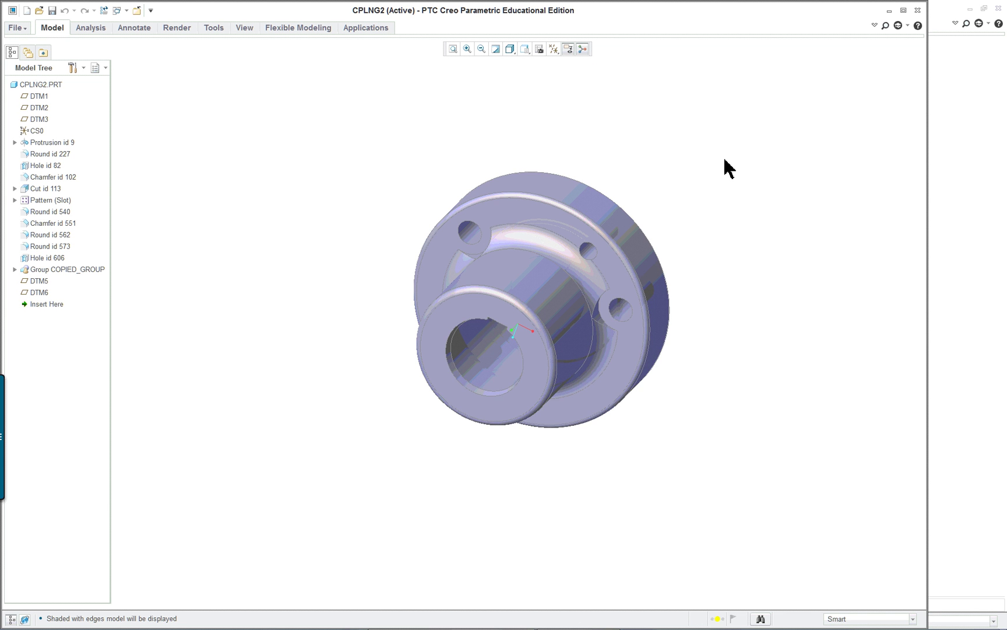
{"action": "scroll", "coordinate": [723, 166], "scroll_direction": "up", "scroll_amount": 2}
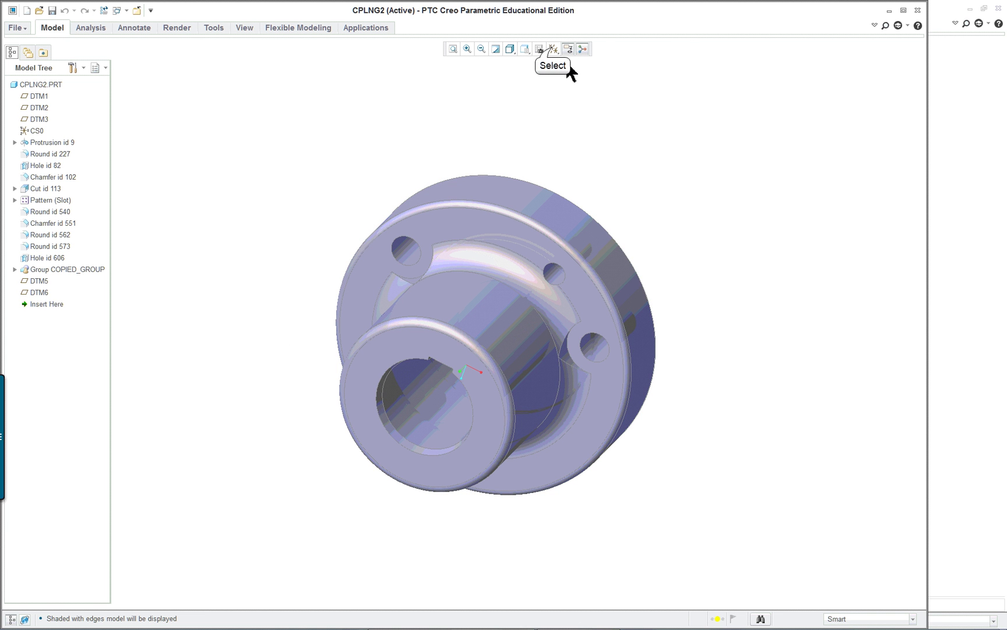
Step: Turn on display of all datum features, showing DTM1, DTM2 and DTM3
{"action": "left_click", "coordinate": [554, 49]}
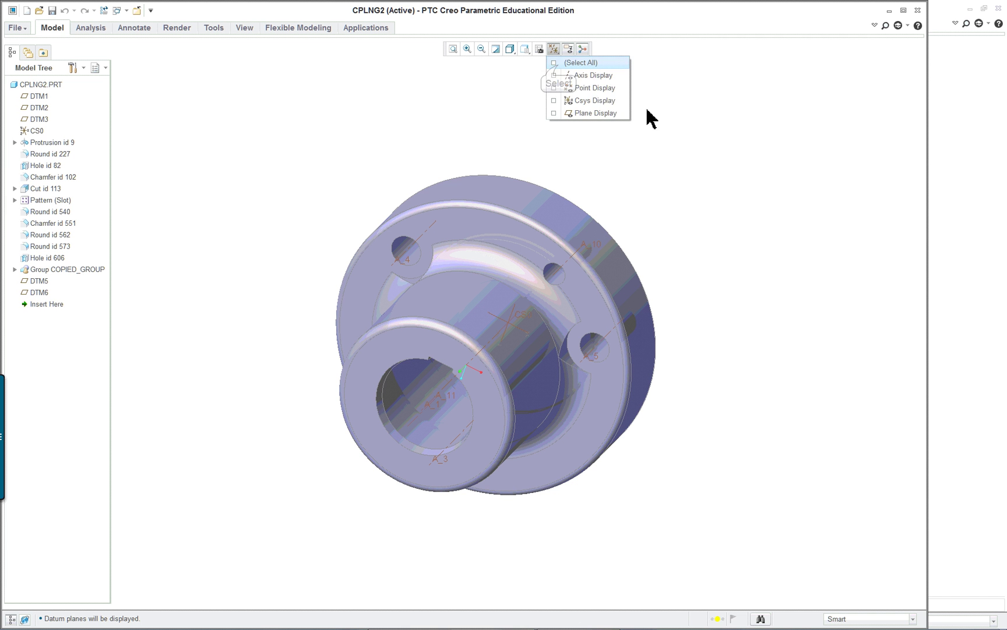
{"action": "left_click", "coordinate": [606, 63]}
{"action": "left_click", "coordinate": [707, 220]}
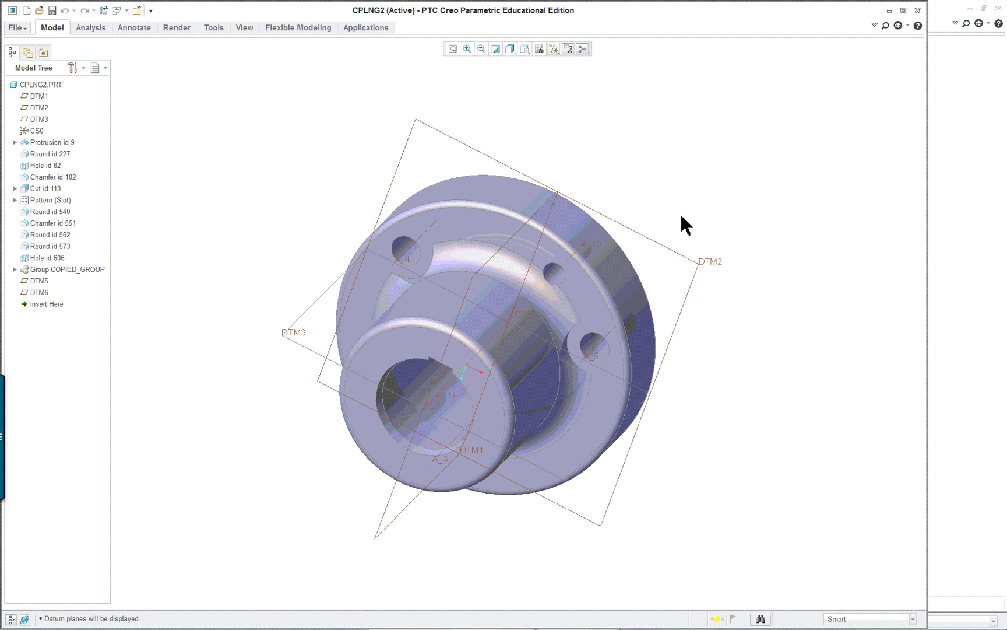
Step: Orbit the part through front, oblique and top-down views, expanding the Model ribbon
{"action": "mouse_move", "coordinate": [693, 187]}
{"action": "middle_mouse_down"}
{"action": "mouse_move", "coordinate": [729, 145]}
{"action": "mouse_move", "coordinate": [718, 178]}
{"action": "mouse_move", "coordinate": [675, 169]}
{"action": "mouse_move", "coordinate": [681, 146]}
{"action": "mouse_move", "coordinate": [702, 137]}
{"action": "mouse_move", "coordinate": [722, 160]}
{"action": "mouse_move", "coordinate": [708, 142]}
{"action": "mouse_move", "coordinate": [711, 152]}
{"action": "middle_mouse_up"}
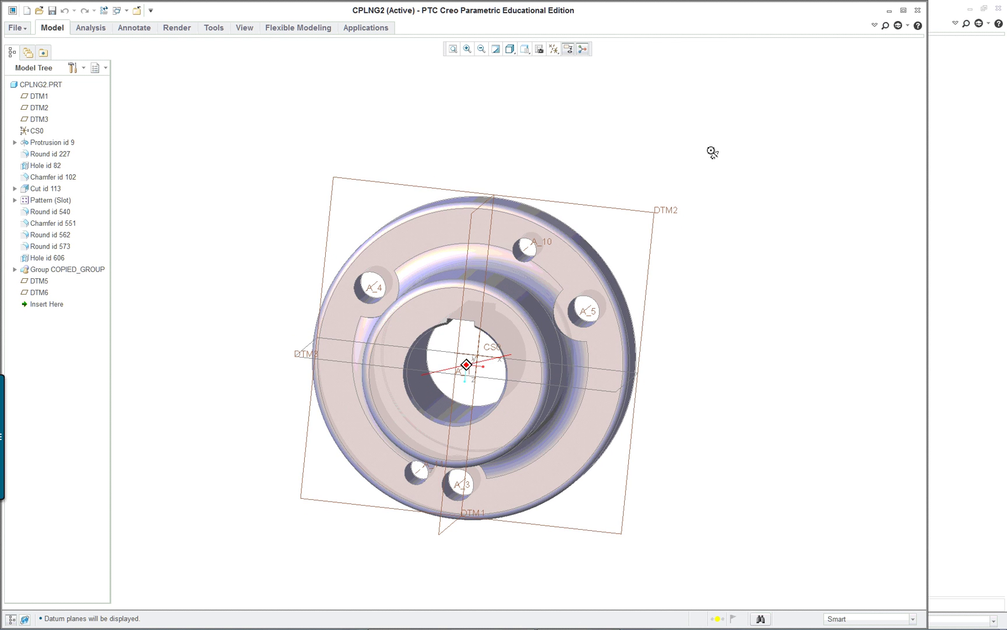
{"action": "mouse_move", "coordinate": [425, 342]}
{"action": "middle_mouse_down"}
{"action": "mouse_move", "coordinate": [471, 307]}
{"action": "mouse_move", "coordinate": [419, 337]}
{"action": "middle_mouse_up"}
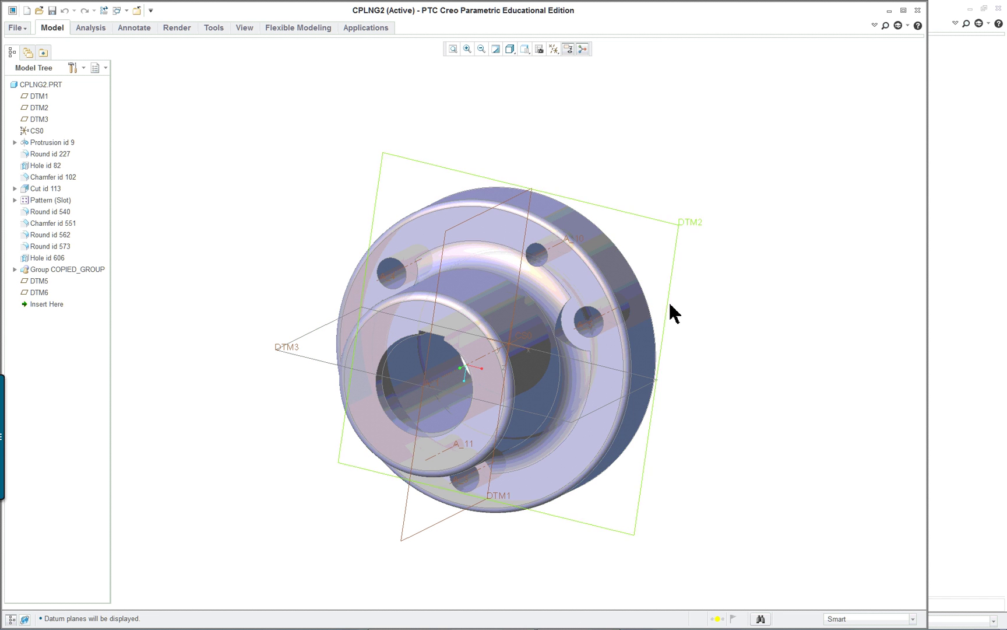
{"action": "middle_click_drag", "start_coordinate": [533, 428], "coordinate": [488, 353]}
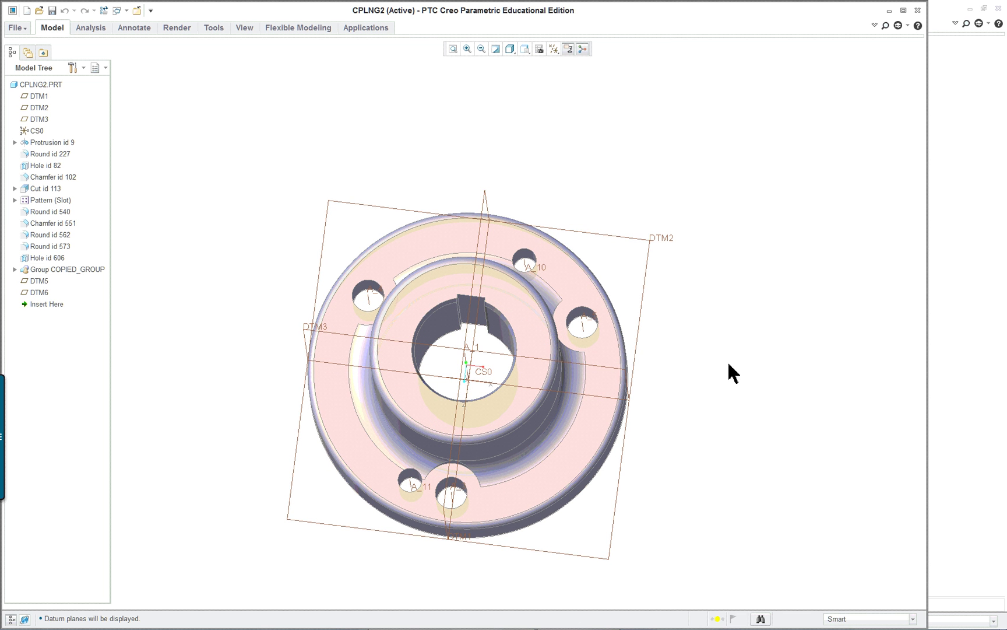
{"action": "middle_click_drag", "start_coordinate": [726, 374], "coordinate": [701, 396]}
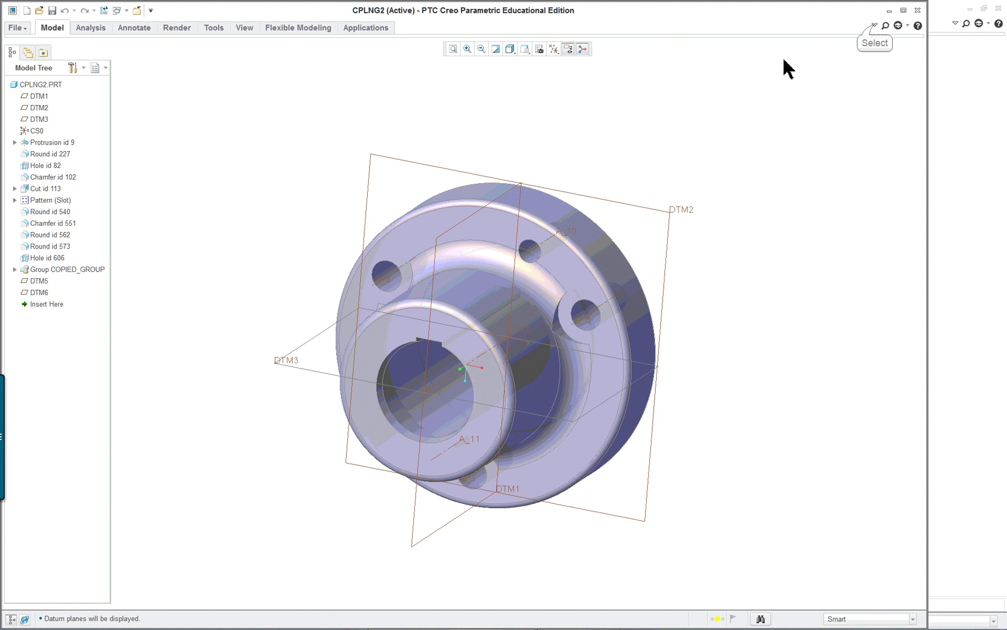
{"action": "left_click", "coordinate": [875, 26]}
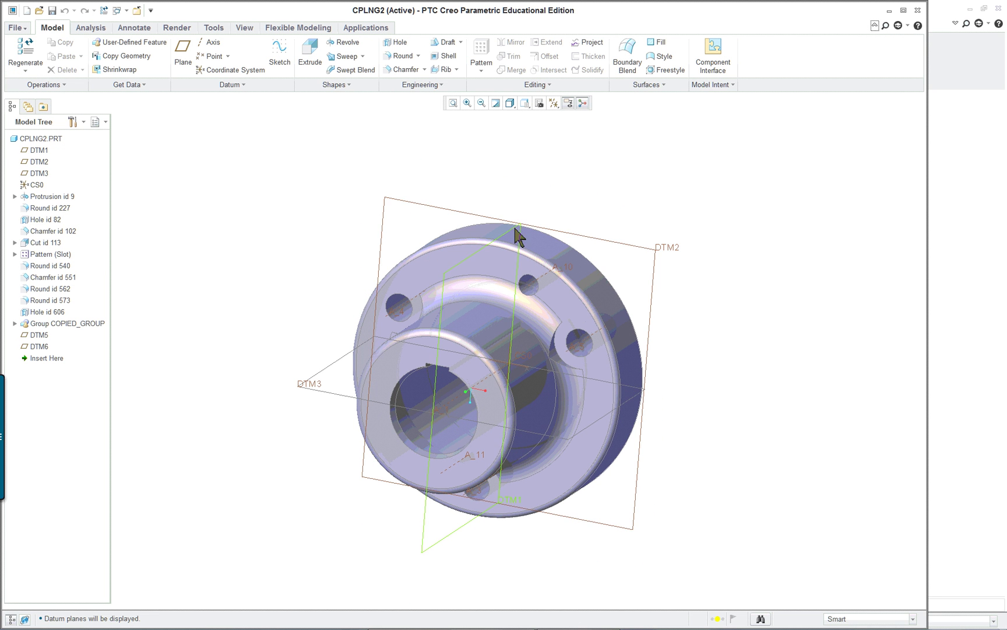
{"action": "middle_click_drag", "start_coordinate": [766, 236], "coordinate": [739, 275]}
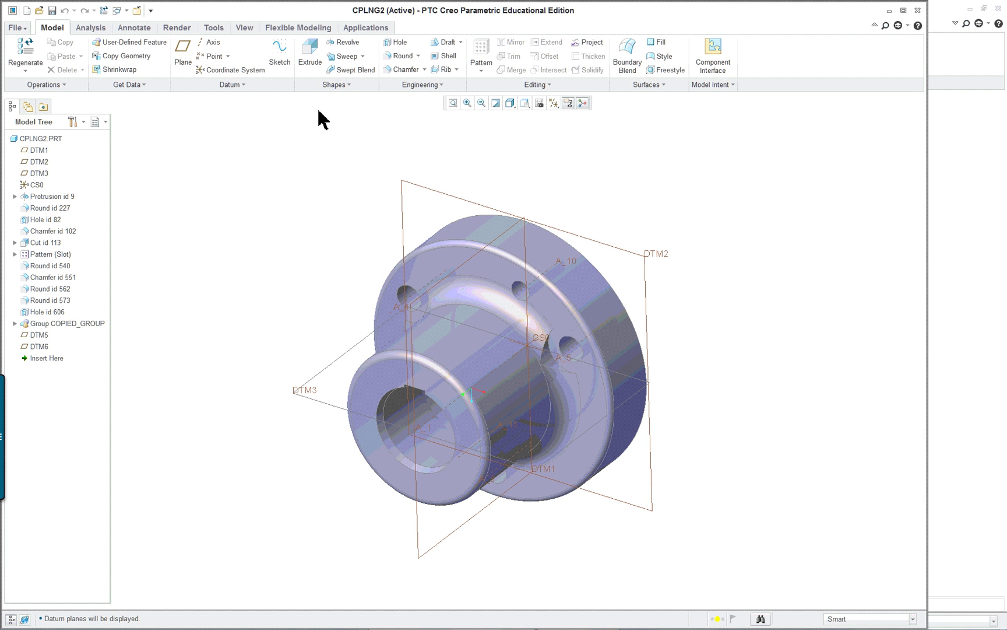
Step: Start a new planar section XSEC0001 from the View tab
{"action": "left_click", "coordinate": [241, 27]}
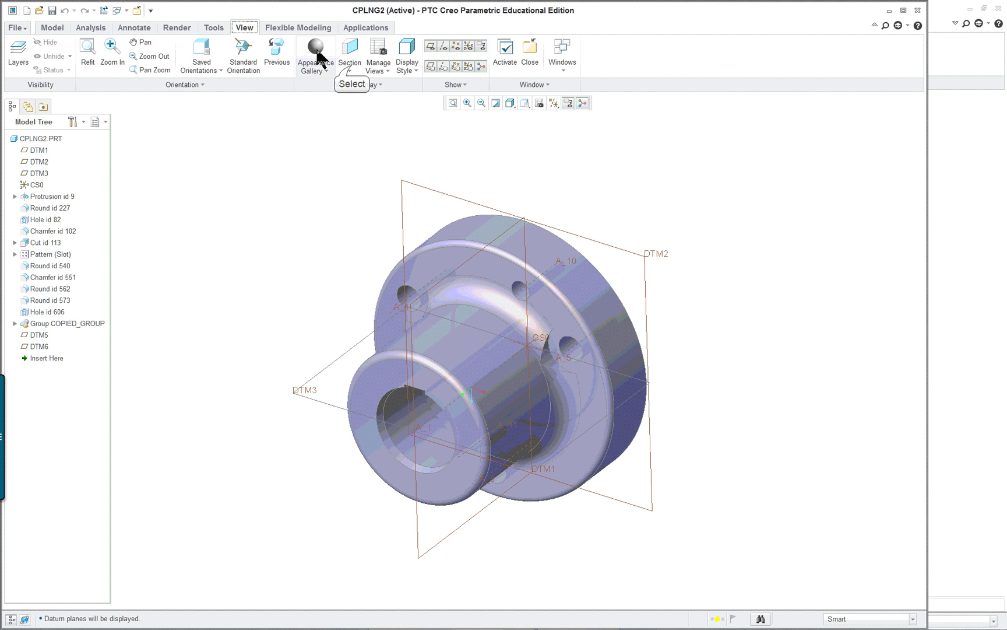
{"action": "left_click", "coordinate": [350, 67]}
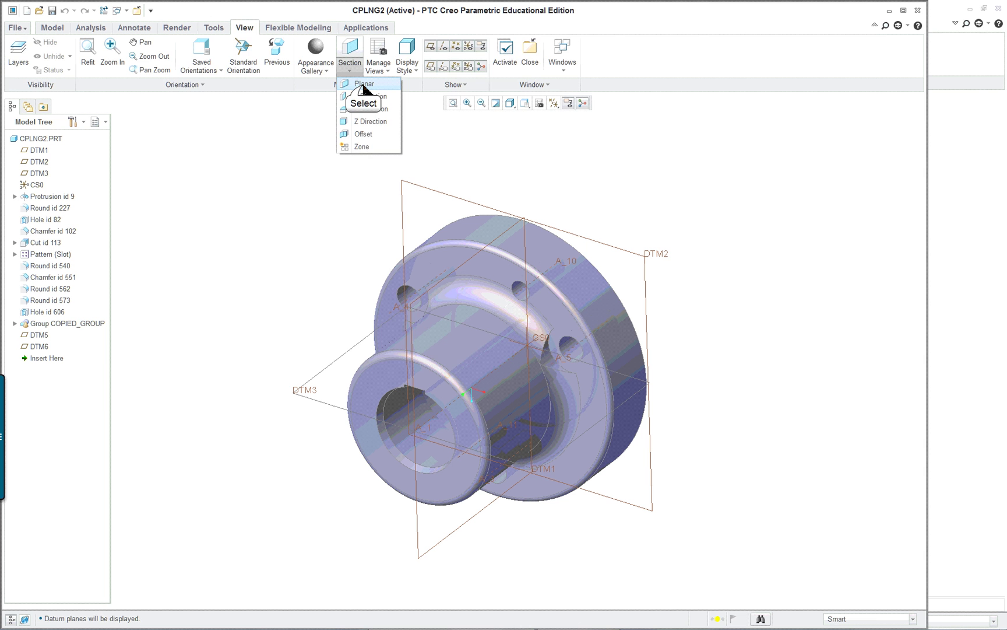
{"action": "left_click", "coordinate": [364, 86]}
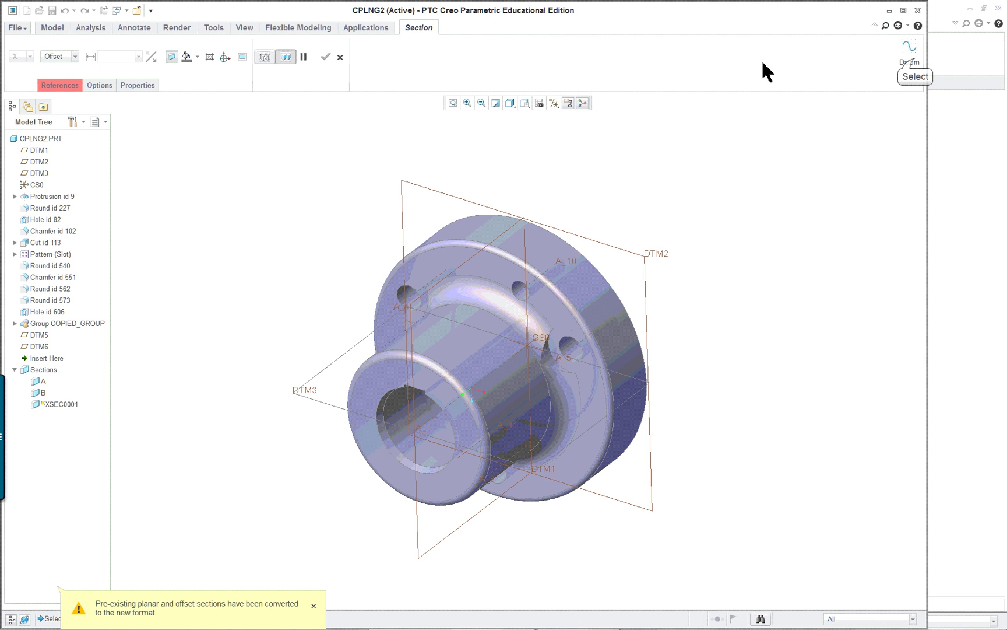
Step: Define a new datum plane through axes A_4 and A_1, showing only axes
{"action": "left_click", "coordinate": [910, 46]}
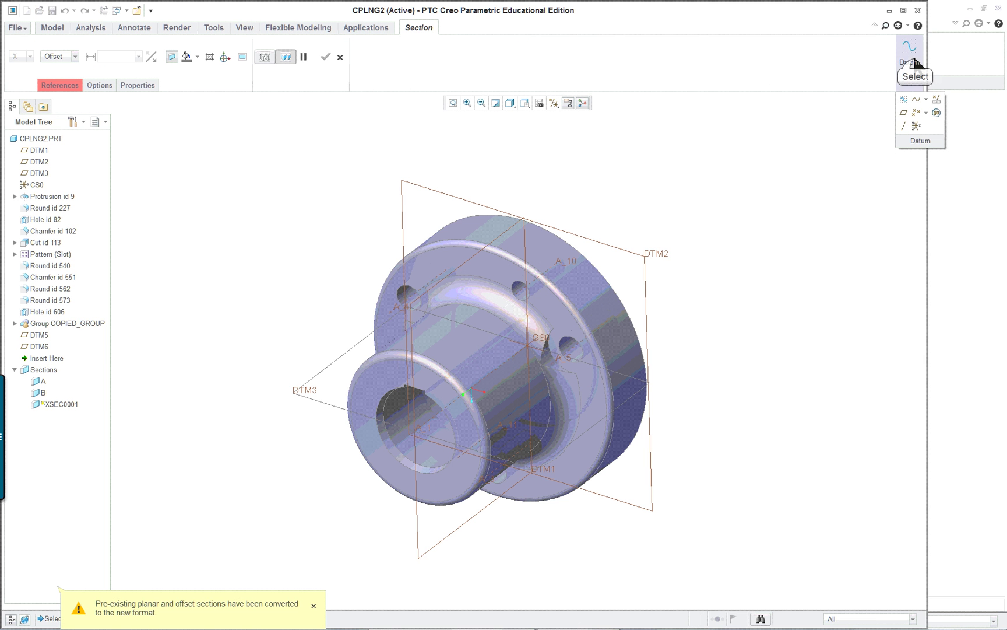
{"action": "left_click", "coordinate": [904, 113]}
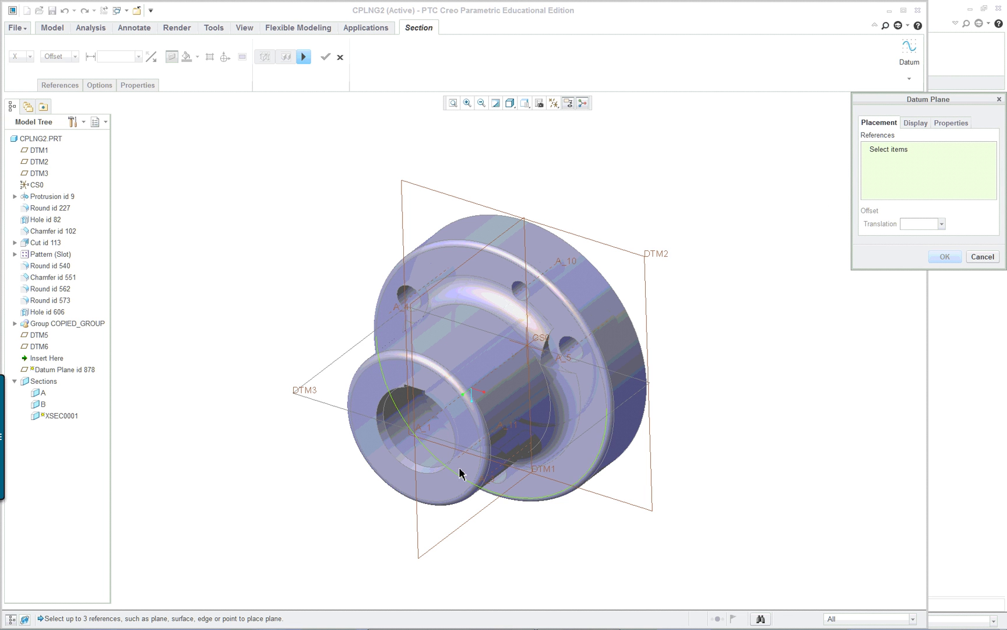
{"action": "scroll", "coordinate": [412, 361], "scroll_direction": "down", "scroll_amount": 2}
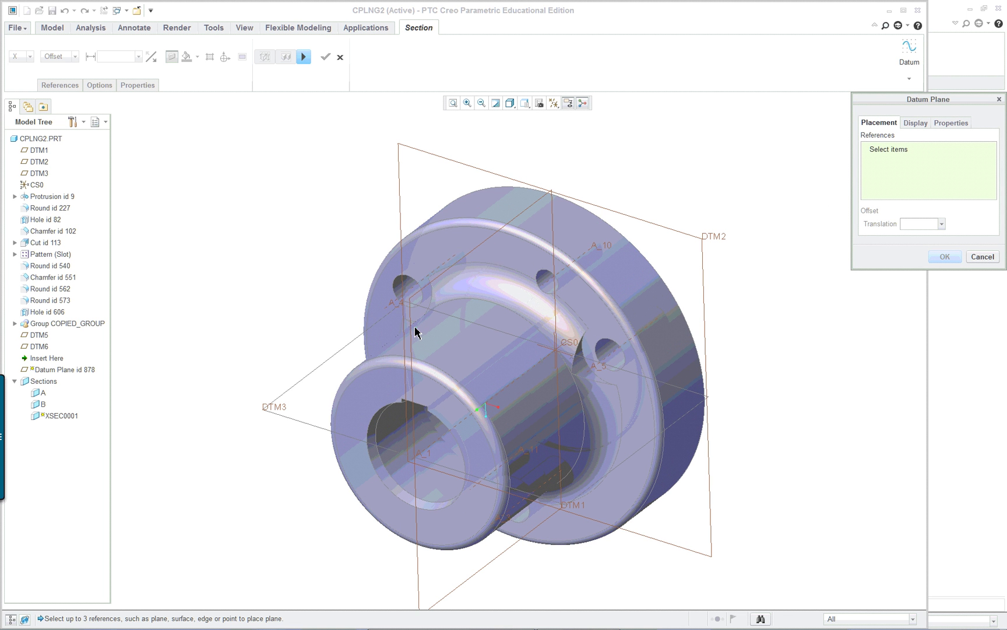
{"action": "left_click", "coordinate": [553, 104]}
{"action": "left_click", "coordinate": [553, 116]}
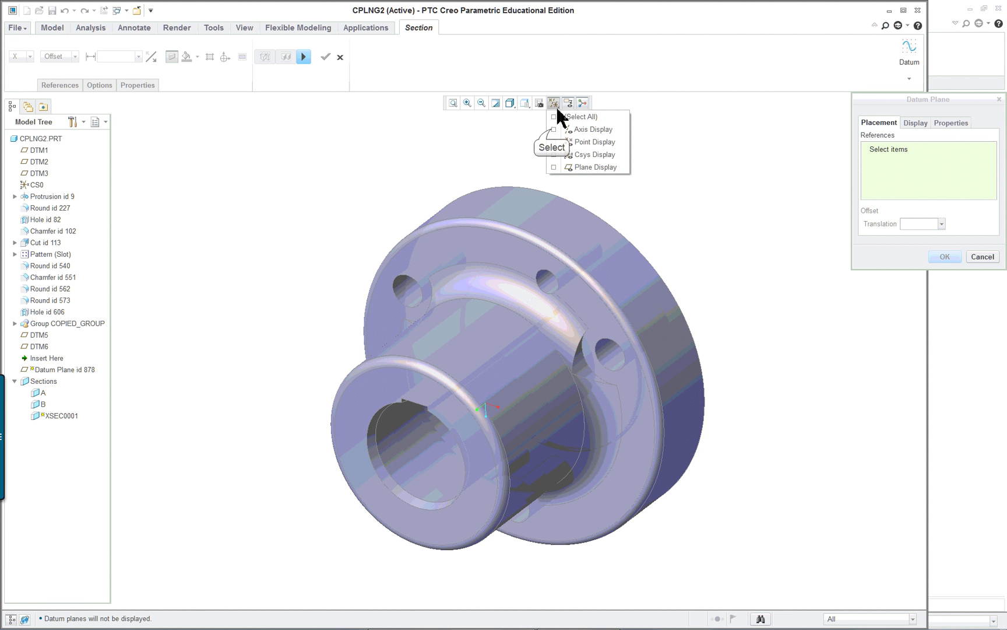
{"action": "left_click", "coordinate": [553, 129]}
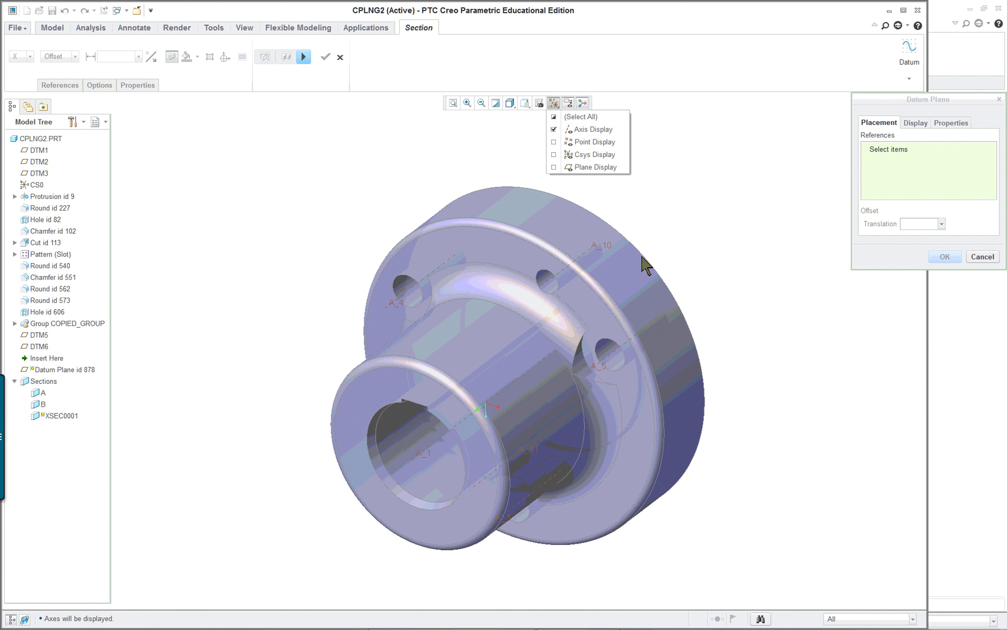
{"action": "left_click", "coordinate": [711, 99]}
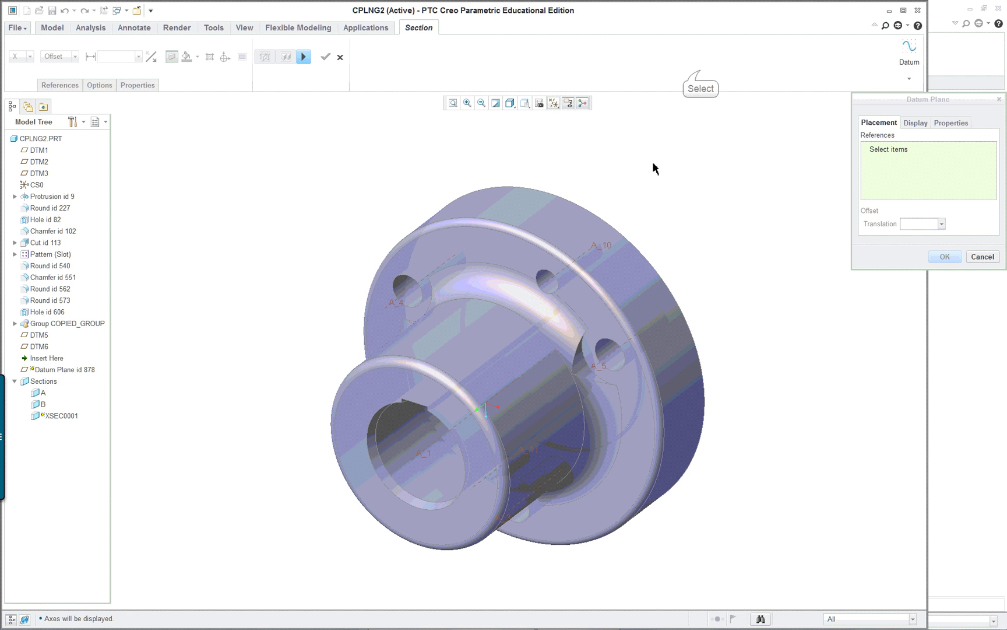
{"action": "scroll", "coordinate": [375, 348], "scroll_direction": "down", "scroll_amount": 2}
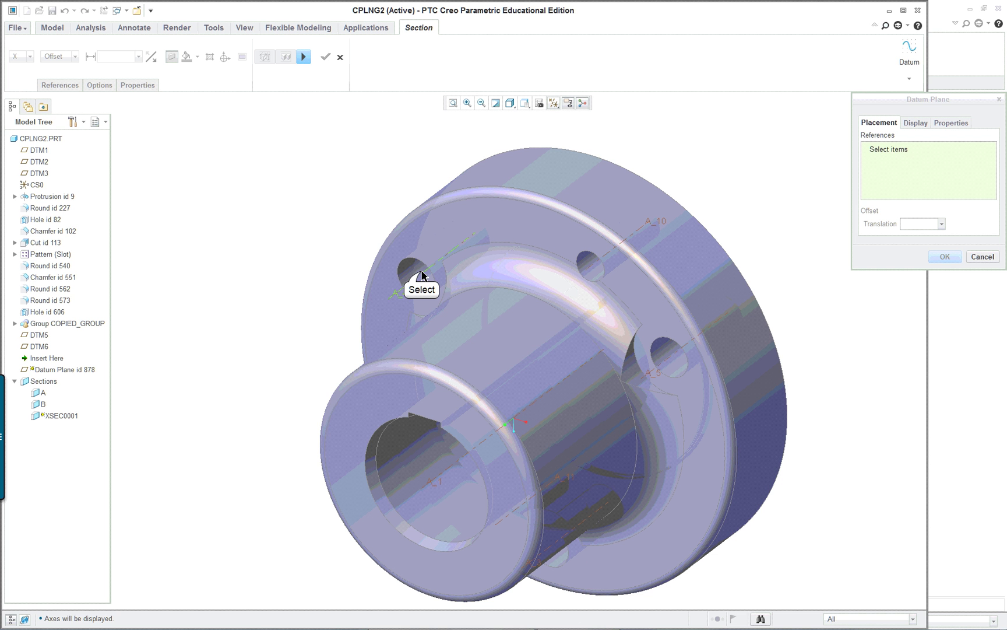
{"action": "left_click", "coordinate": [412, 281]}
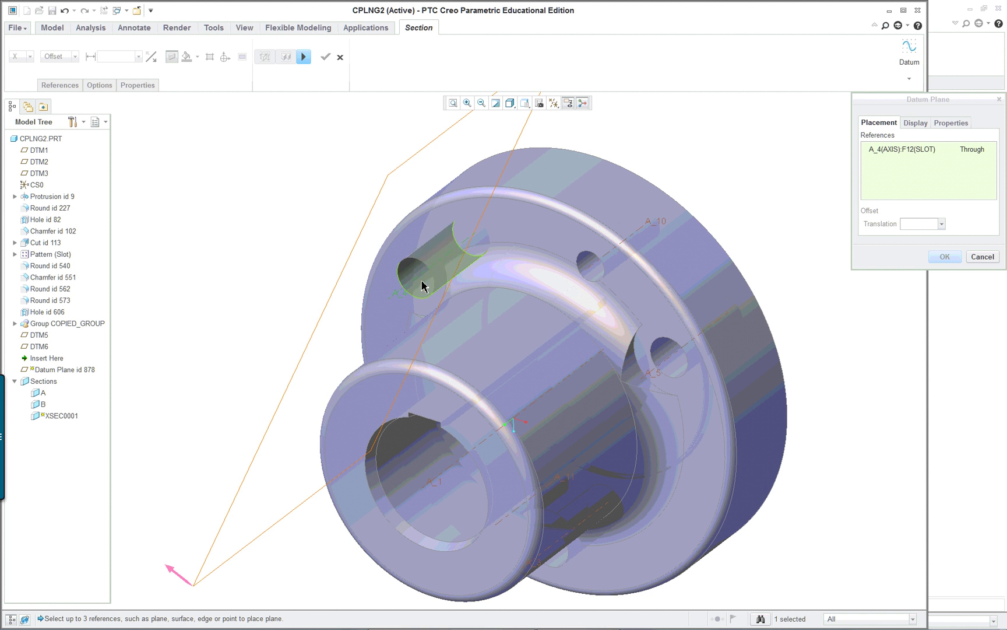
{"action": "left_click", "coordinate": [446, 476], "text": "ctrl"}
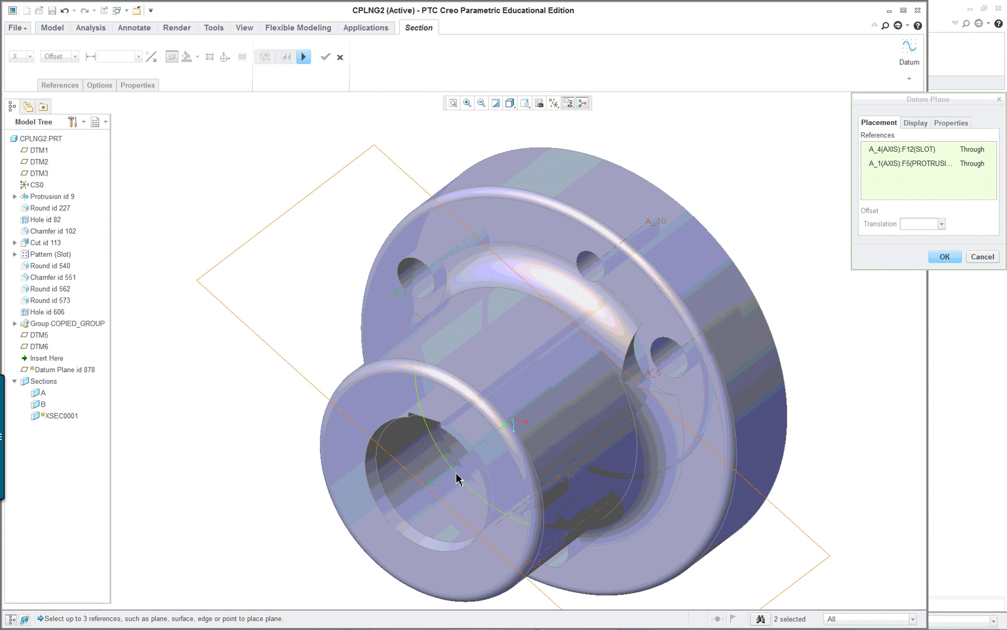
{"action": "scroll", "coordinate": [529, 466], "scroll_direction": "up", "scroll_amount": 3}
{"action": "mouse_move", "coordinate": [529, 466]}
{"action": "middle_mouse_down"}
{"action": "mouse_move", "coordinate": [580, 407]}
{"action": "mouse_move", "coordinate": [531, 449]}
{"action": "mouse_move", "coordinate": [540, 452]}
{"action": "middle_mouse_up"}
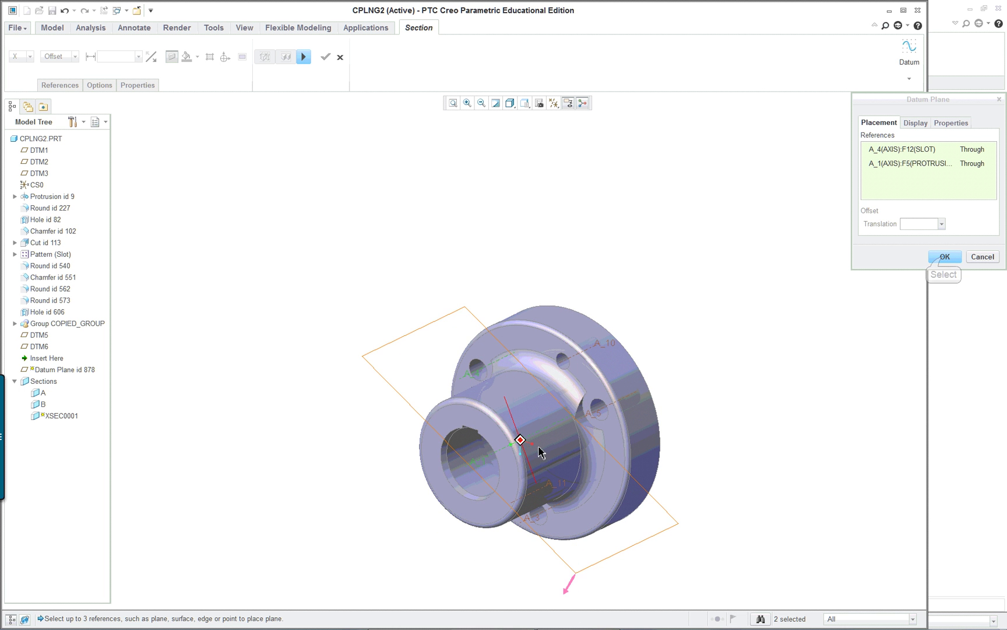
Step: Confirm the datum plane as DTM7 and turn datum plane display back on
{"action": "left_click", "coordinate": [944, 257]}
{"action": "scroll", "coordinate": [618, 533], "scroll_direction": "down", "scroll_amount": 3}
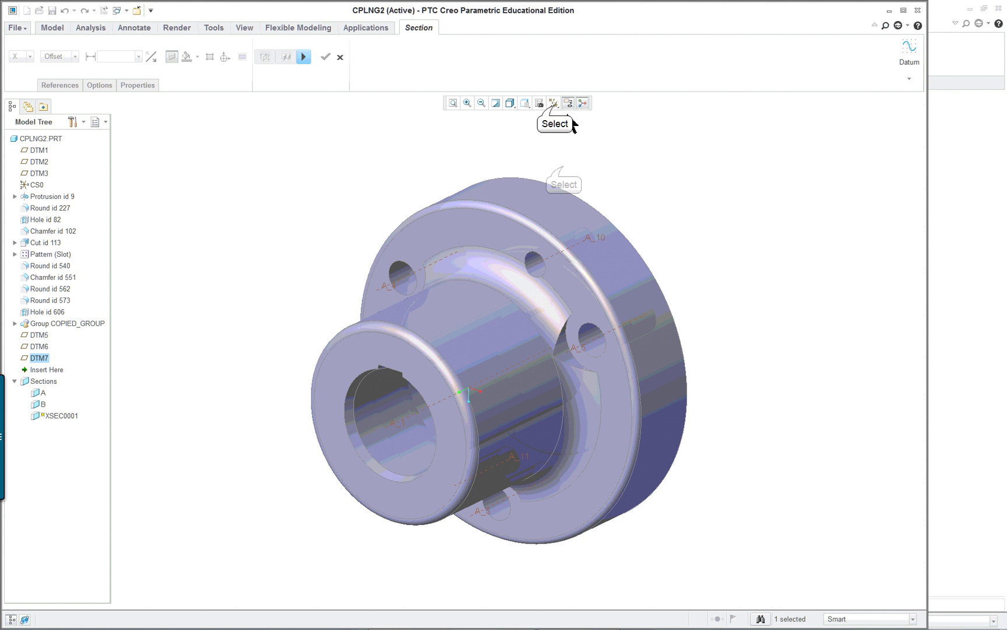
{"action": "left_click", "coordinate": [553, 102]}
{"action": "left_click", "coordinate": [577, 167]}
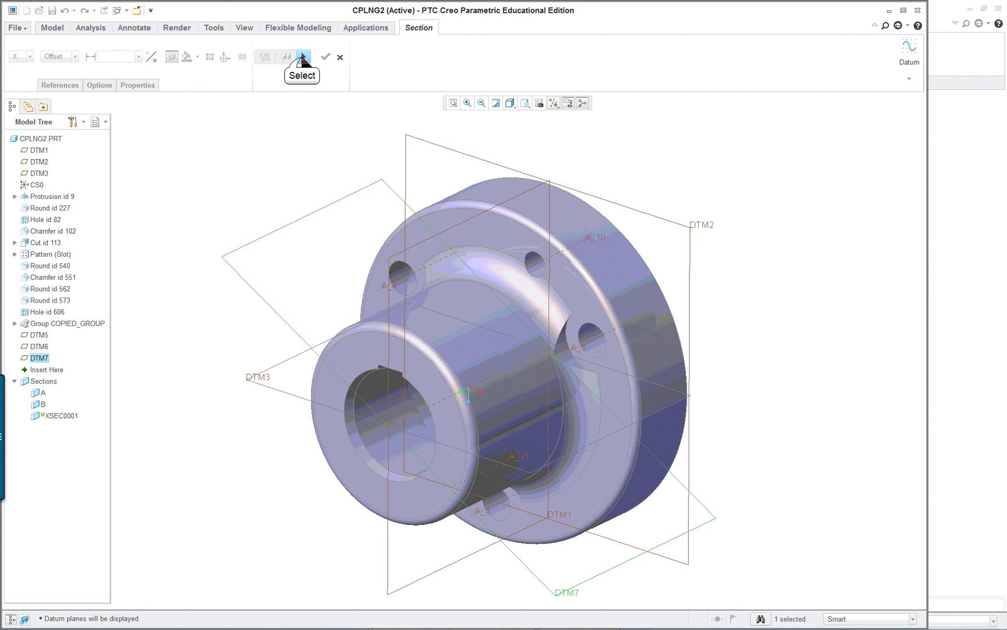
Step: Finish section XSEC0001 clipped at DTM7, with orange hatched cut faces
{"action": "left_click", "coordinate": [303, 57]}
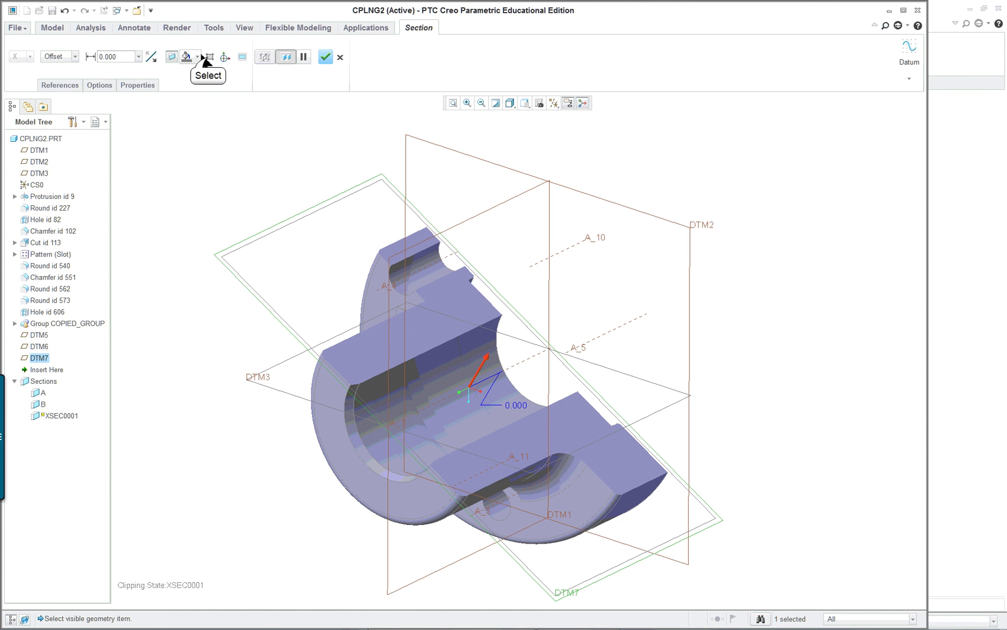
{"action": "left_click", "coordinate": [209, 57]}
{"action": "left_click", "coordinate": [198, 57]}
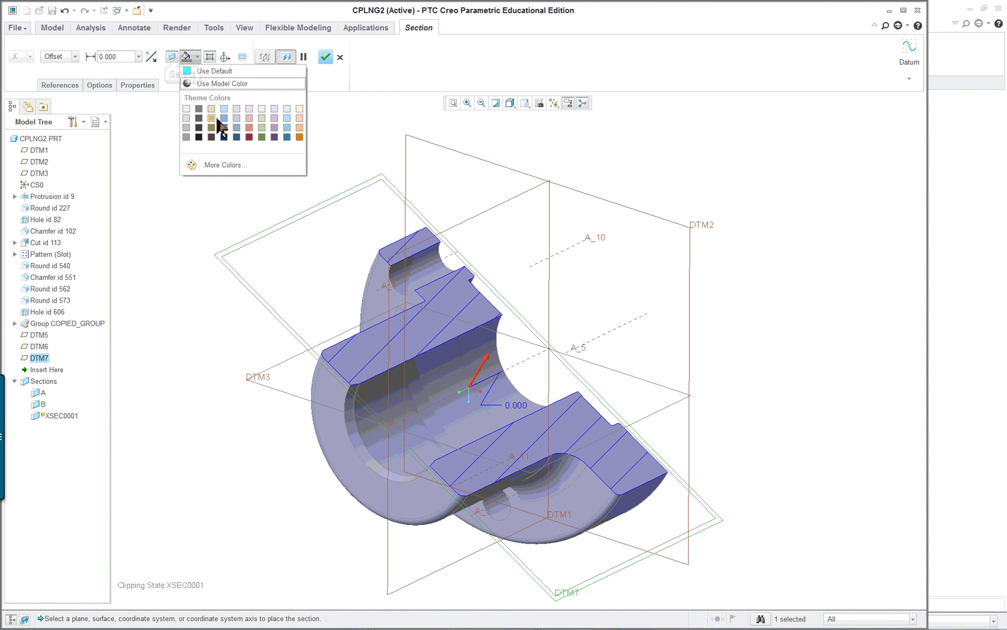
{"action": "left_click", "coordinate": [298, 128]}
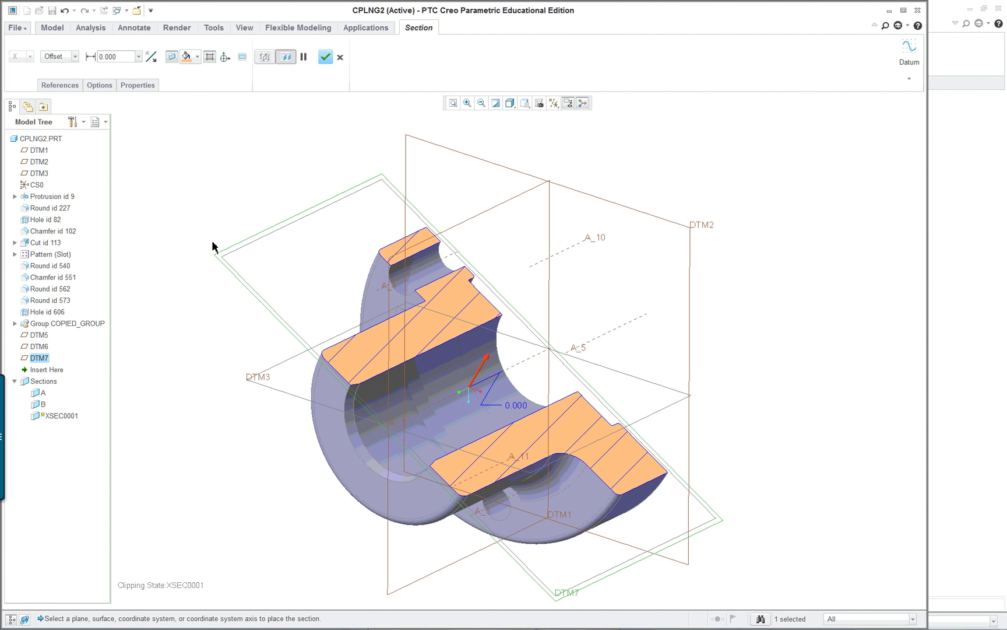
{"action": "left_click", "coordinate": [264, 58]}
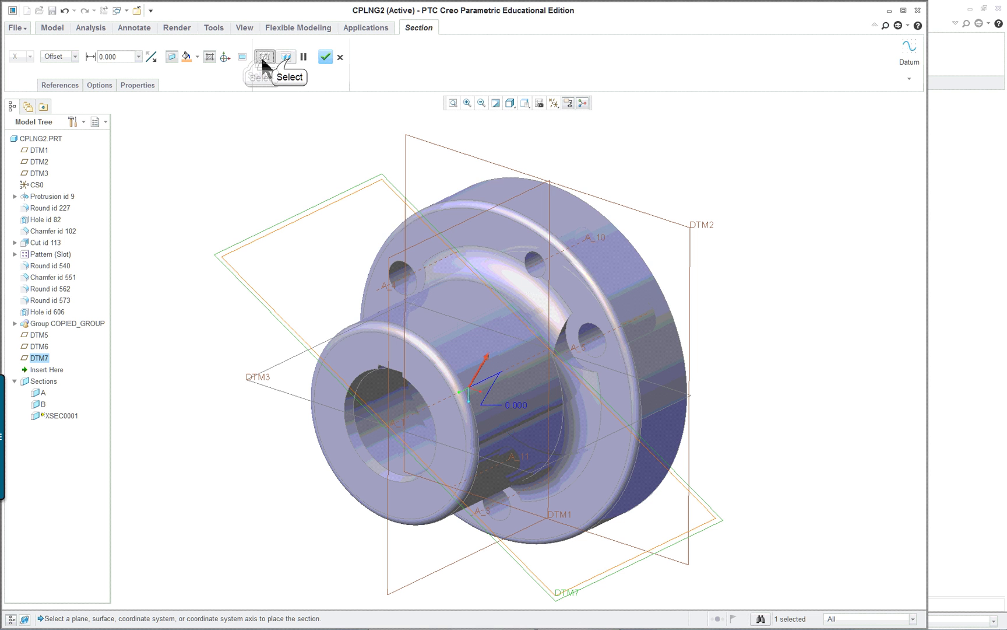
{"action": "left_click", "coordinate": [286, 57]}
{"action": "left_click", "coordinate": [266, 57]}
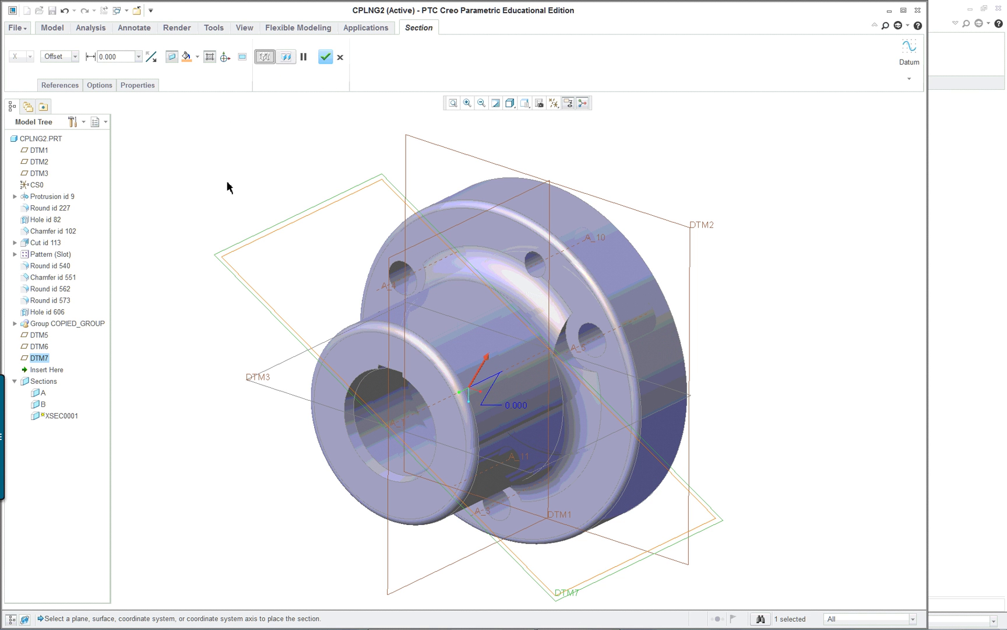
{"action": "left_click", "coordinate": [324, 57]}
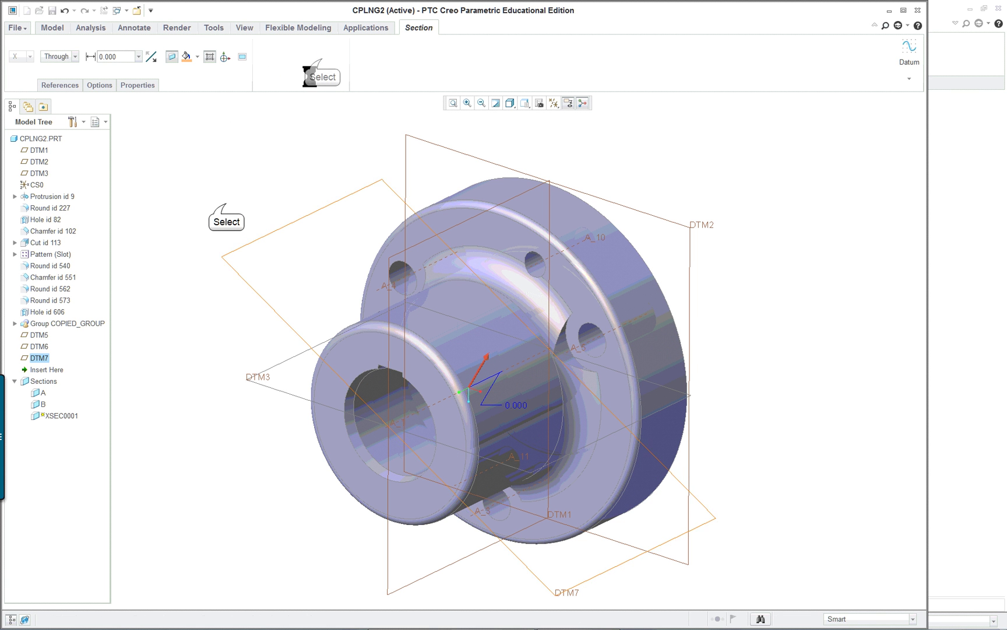
Step: Rename section XSEC0001 to C in the Model Tree
{"action": "scroll", "coordinate": [225, 229], "scroll_direction": "up", "scroll_amount": 2}
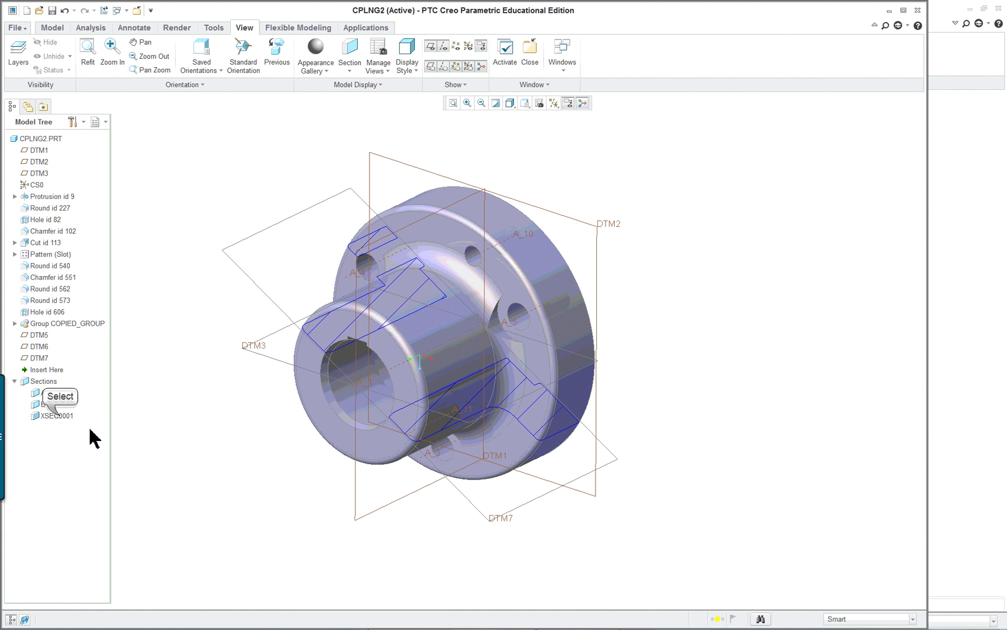
{"action": "double_click", "coordinate": [61, 417]}
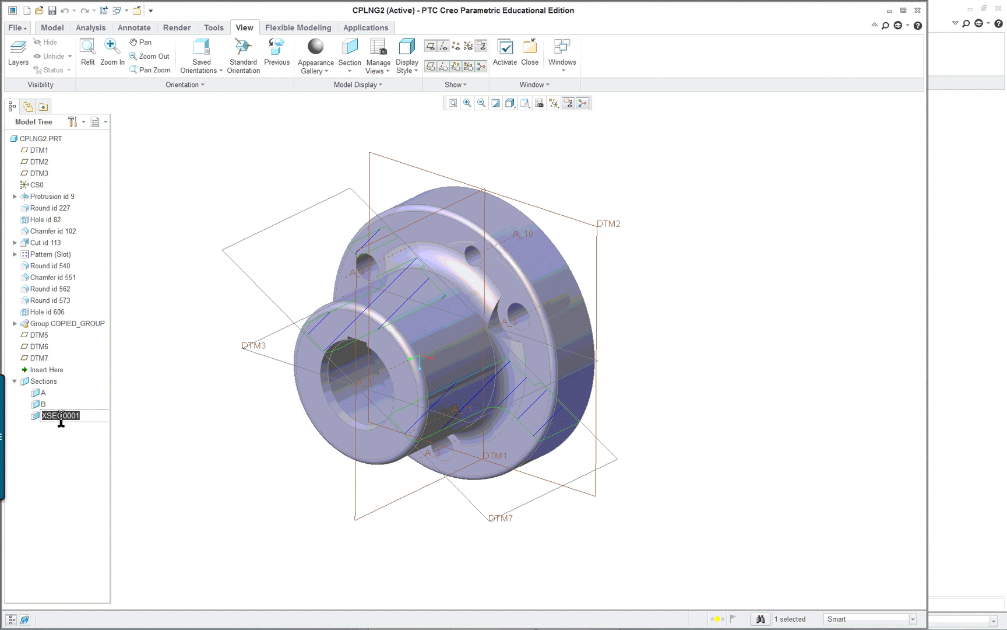
{"action": "type", "text": "c"}
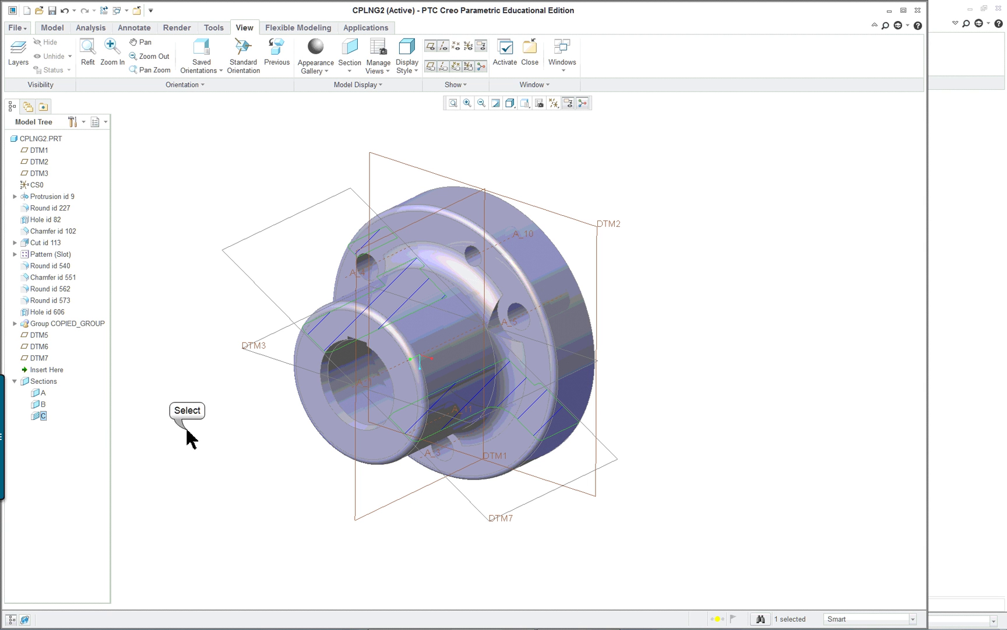
{"action": "left_click", "coordinate": [187, 430]}
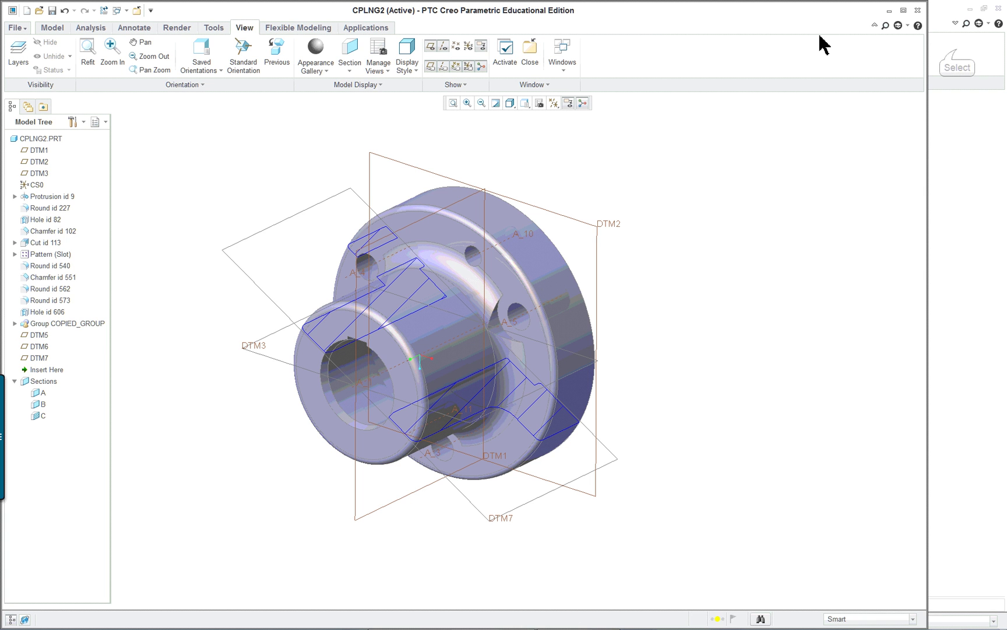
Step: Bring the CPLNG2 drawing to the front and zoom on the sheet
{"action": "left_click", "coordinate": [959, 53]}
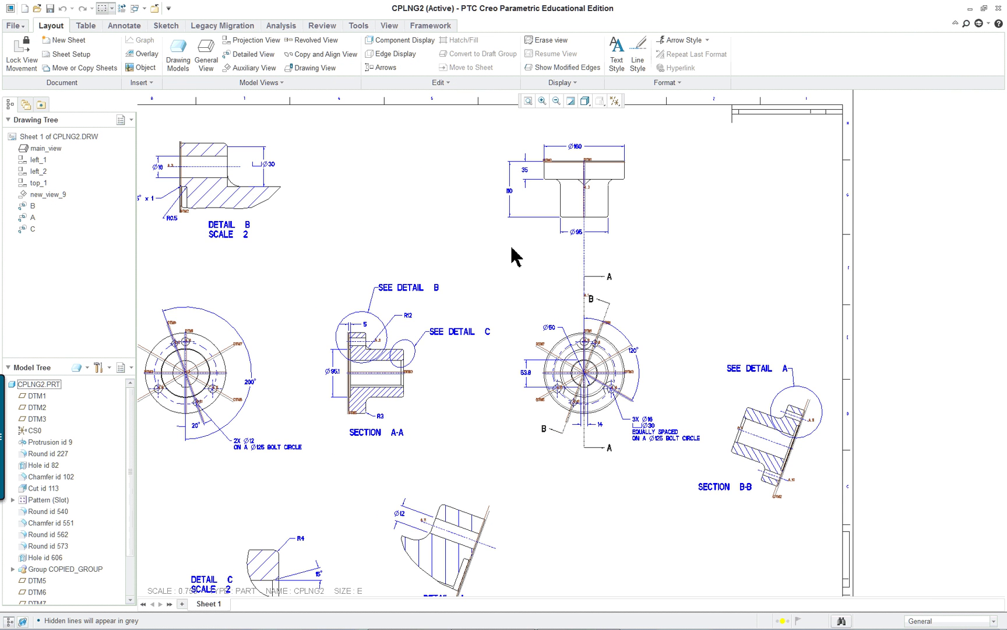
{"action": "scroll", "coordinate": [446, 236], "scroll_direction": "down", "scroll_amount": 5}
{"action": "scroll", "coordinate": [490, 248], "scroll_direction": "up", "scroll_amount": 6}
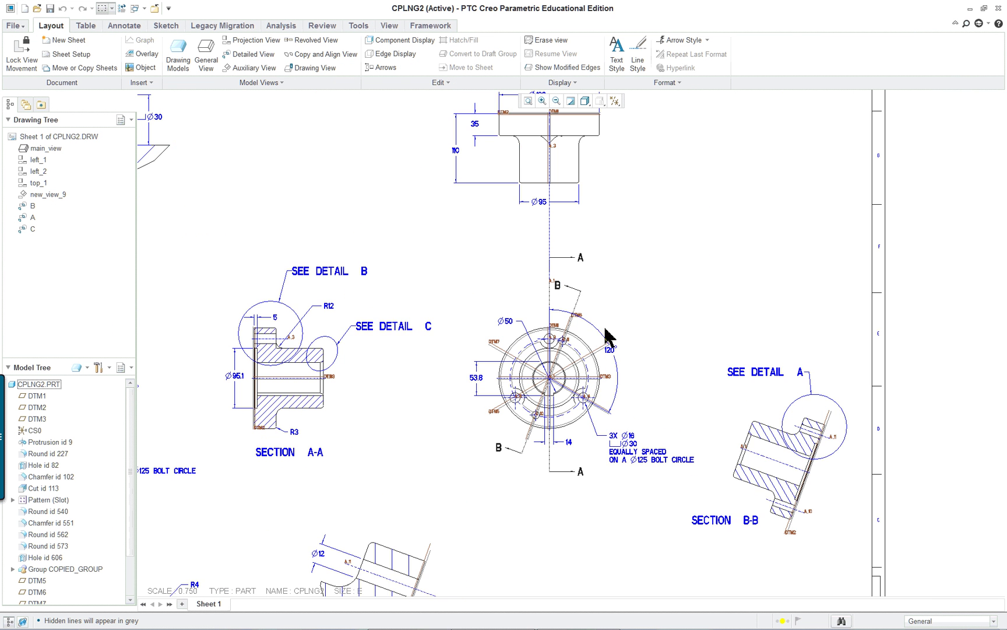
{"action": "scroll", "coordinate": [630, 352], "scroll_direction": "up", "scroll_amount": 2}
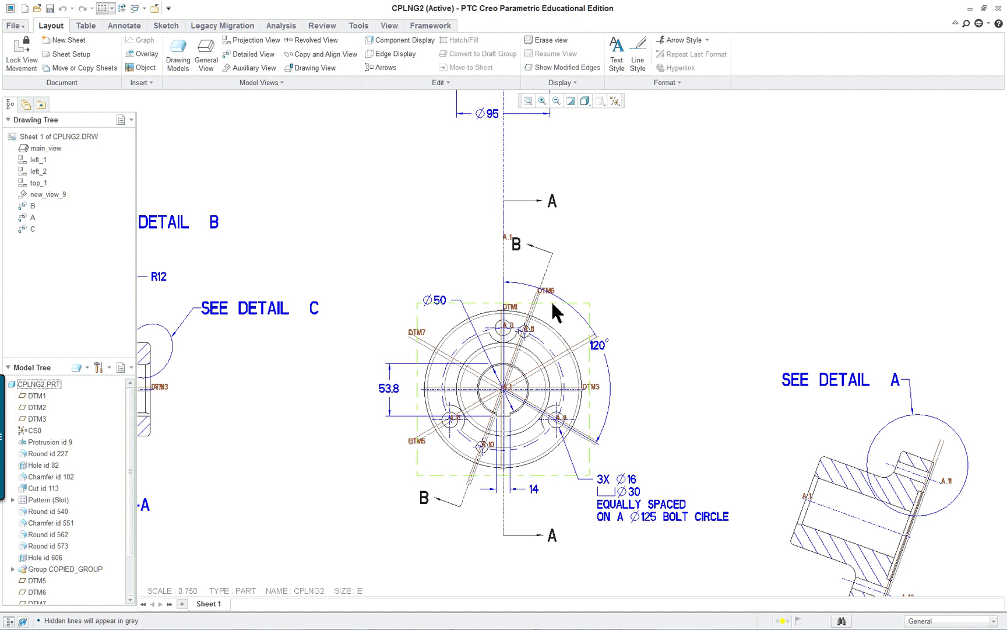
{"action": "scroll", "coordinate": [557, 315], "scroll_direction": "up", "scroll_amount": 2}
Step: Highlight DTM7 on the part model, then return to the drawing
{"action": "key", "text": "alt+Tab"}
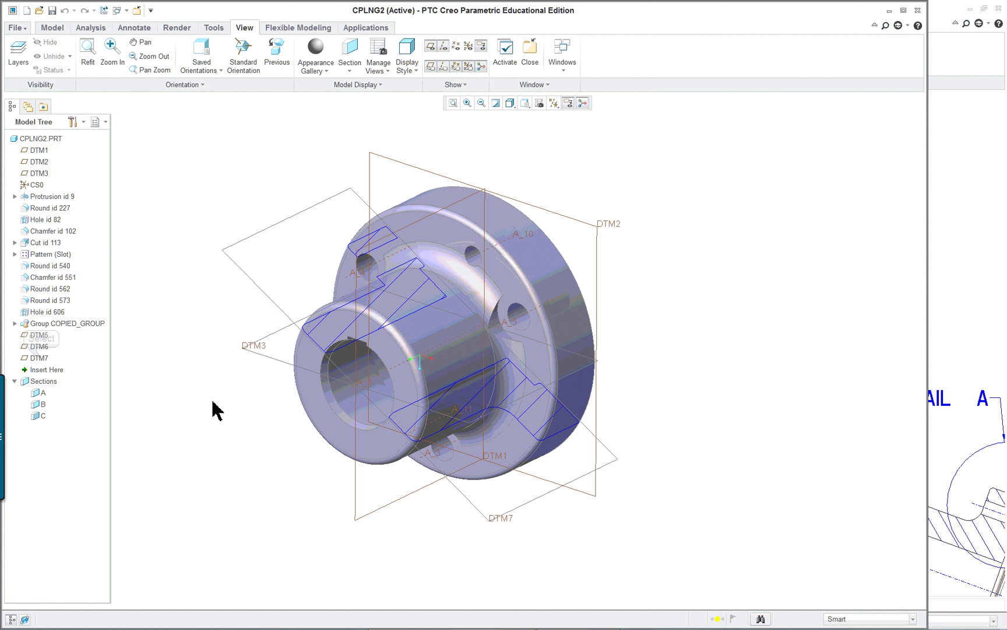
{"action": "left_click", "coordinate": [40, 360]}
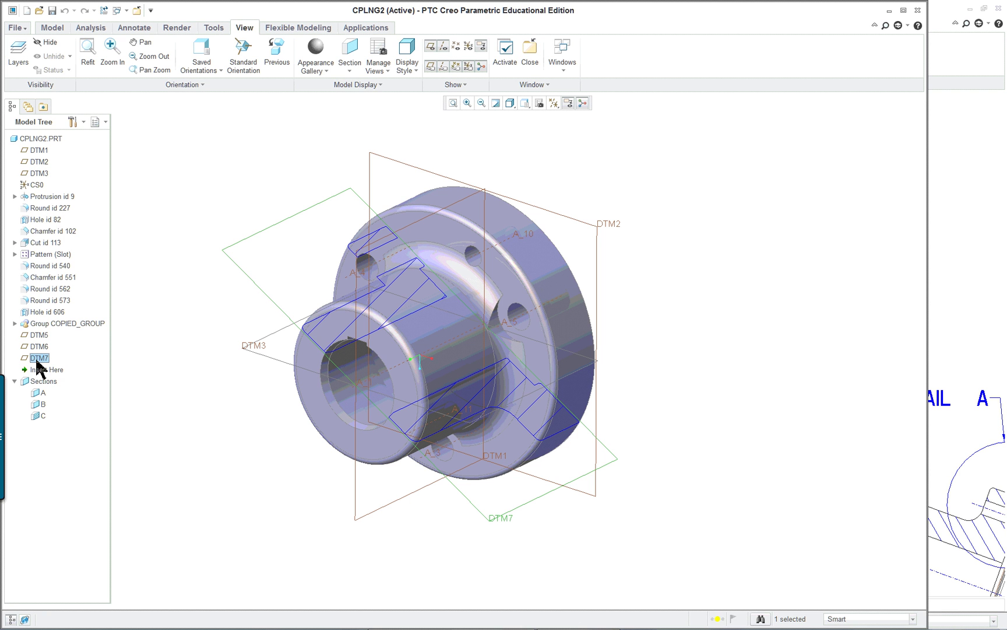
{"action": "key", "text": "alt+Tab"}
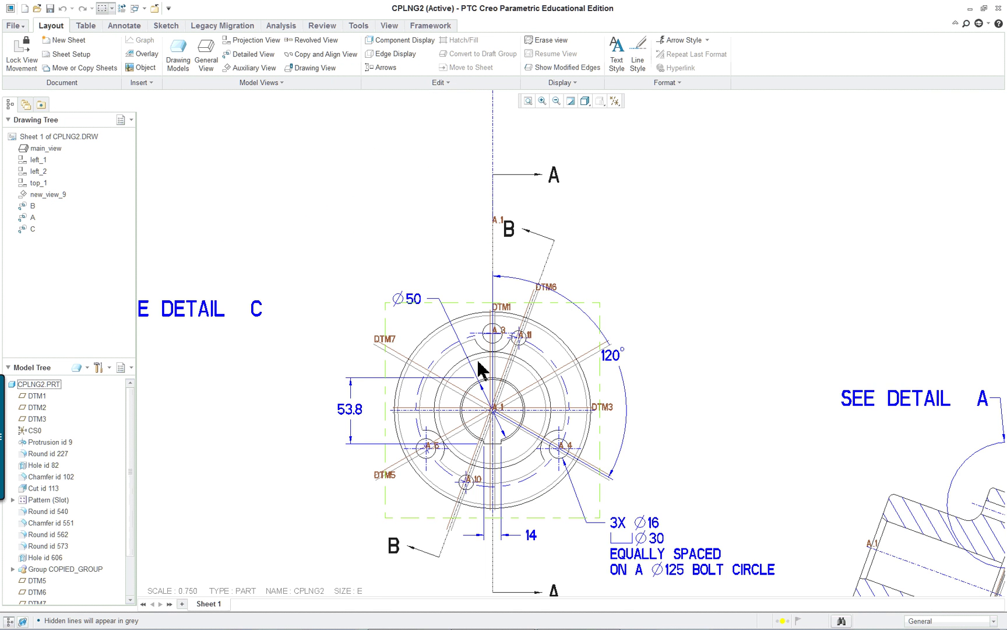
Step: Zoom around the drawing's circular end views where DTM7 now appears
{"action": "scroll", "coordinate": [557, 382], "scroll_direction": "up", "scroll_amount": 1}
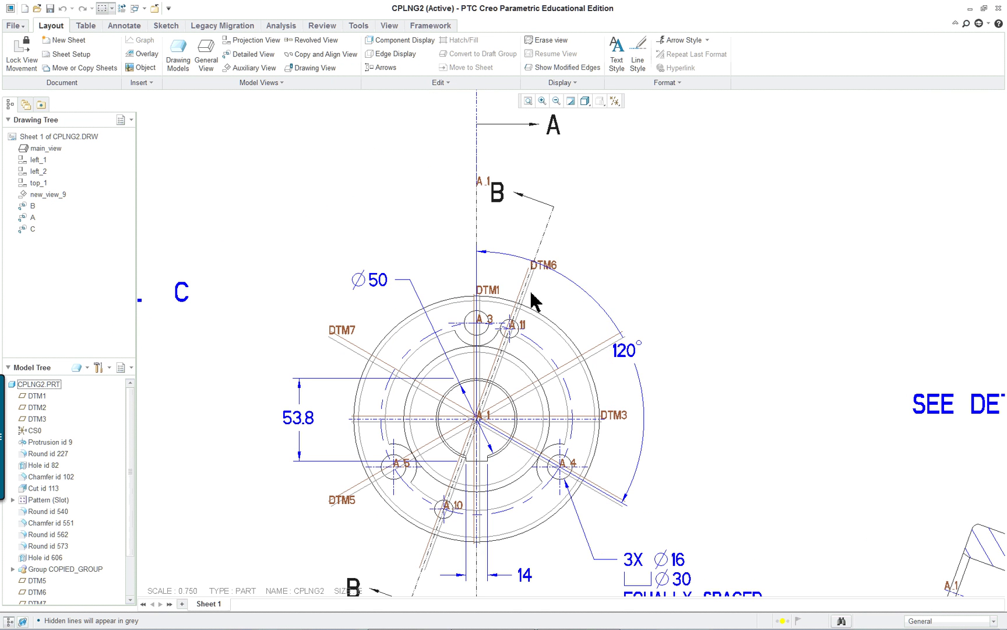
{"action": "scroll", "coordinate": [483, 490], "scroll_direction": "down", "scroll_amount": 2}
{"action": "scroll", "coordinate": [462, 536], "scroll_direction": "up", "scroll_amount": 1}
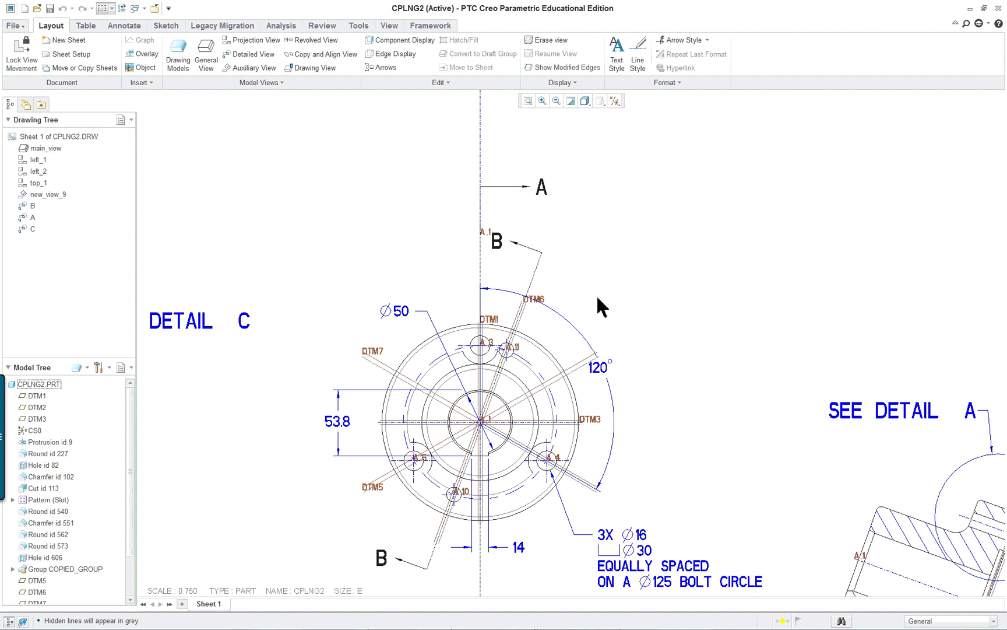
{"action": "scroll", "coordinate": [601, 311], "scroll_direction": "down", "scroll_amount": 2}
{"action": "scroll", "coordinate": [539, 356], "scroll_direction": "down", "scroll_amount": 3}
{"action": "scroll", "coordinate": [281, 357], "scroll_direction": "up", "scroll_amount": 5}
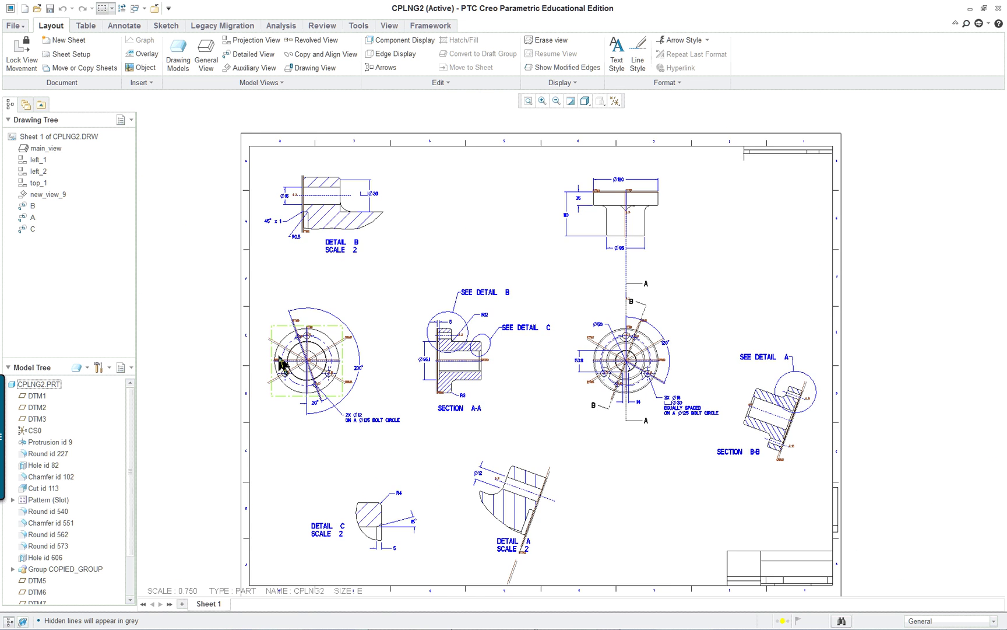
{"action": "scroll", "coordinate": [355, 373], "scroll_direction": "up", "scroll_amount": 1}
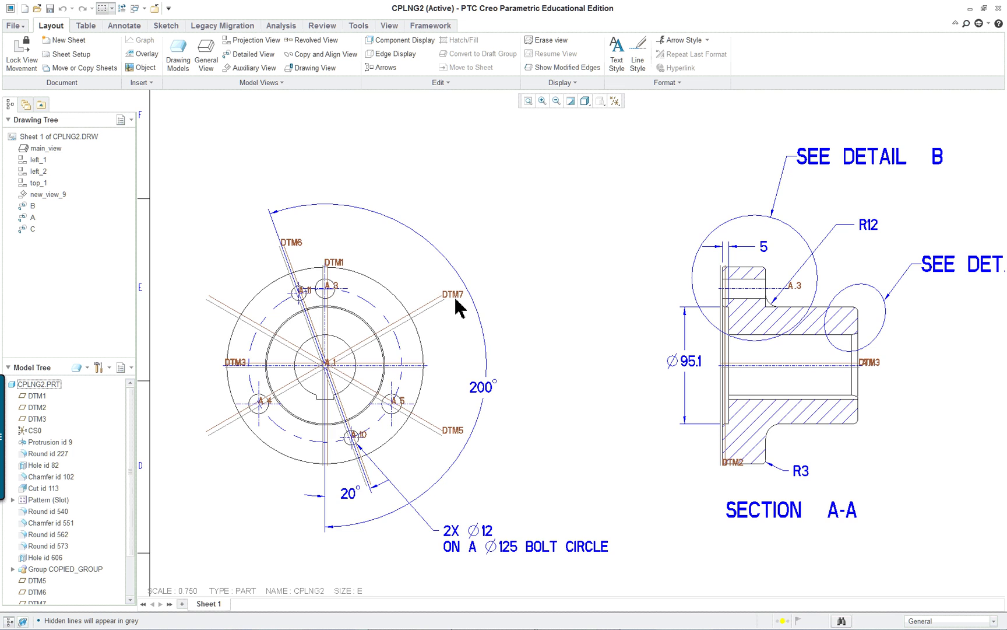
{"action": "scroll", "coordinate": [456, 318], "scroll_direction": "down", "scroll_amount": 5}
{"action": "scroll", "coordinate": [455, 318], "scroll_direction": "up", "scroll_amount": 6}
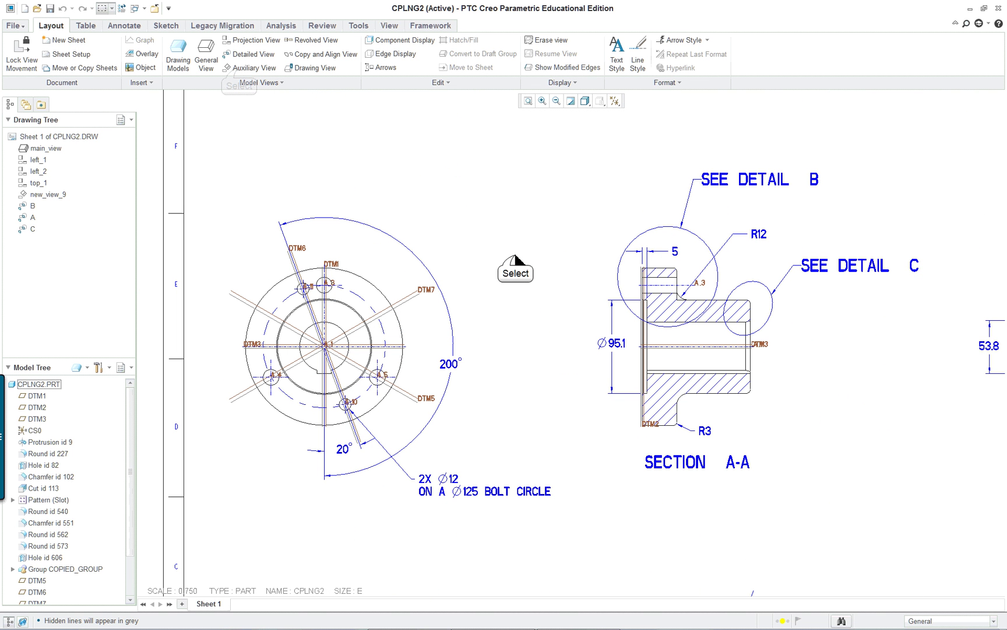
Step: Place an auxiliary view projected from DTM7 below the left end view
{"action": "left_click", "coordinate": [250, 68]}
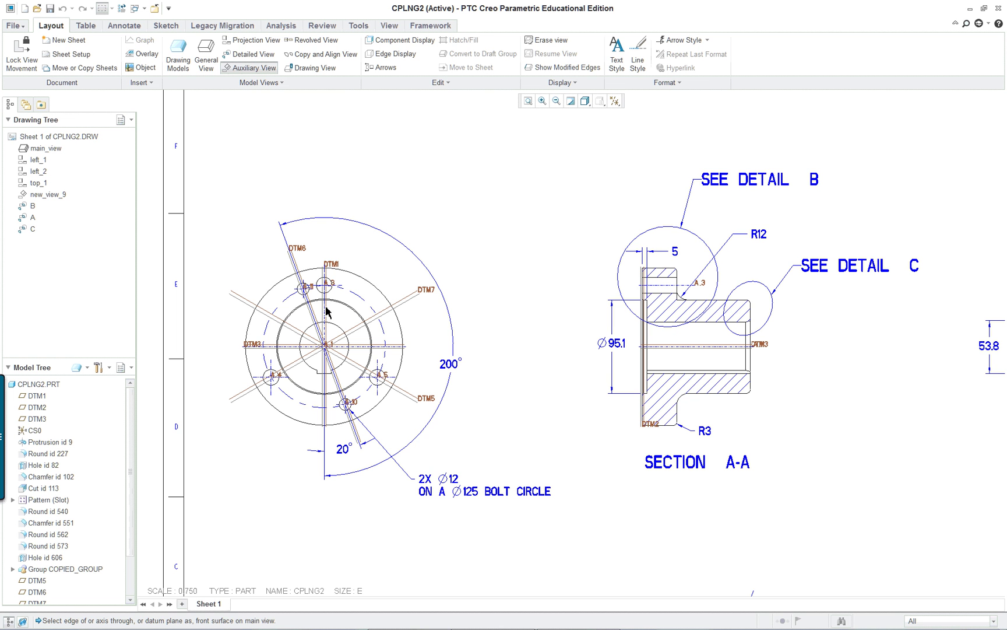
{"action": "left_click", "coordinate": [408, 300]}
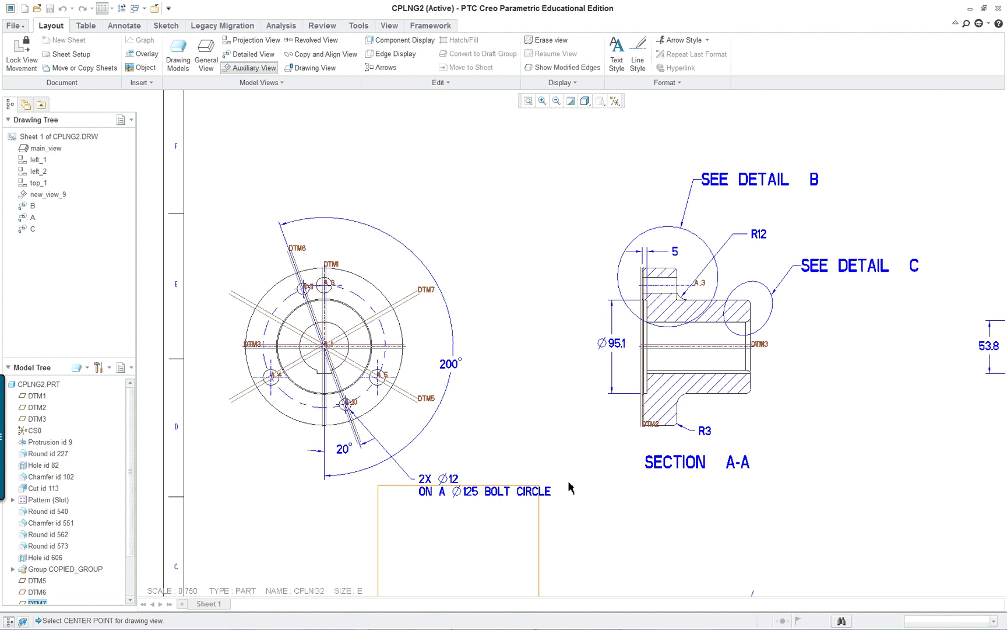
{"action": "scroll", "coordinate": [473, 421], "scroll_direction": "down", "scroll_amount": 4}
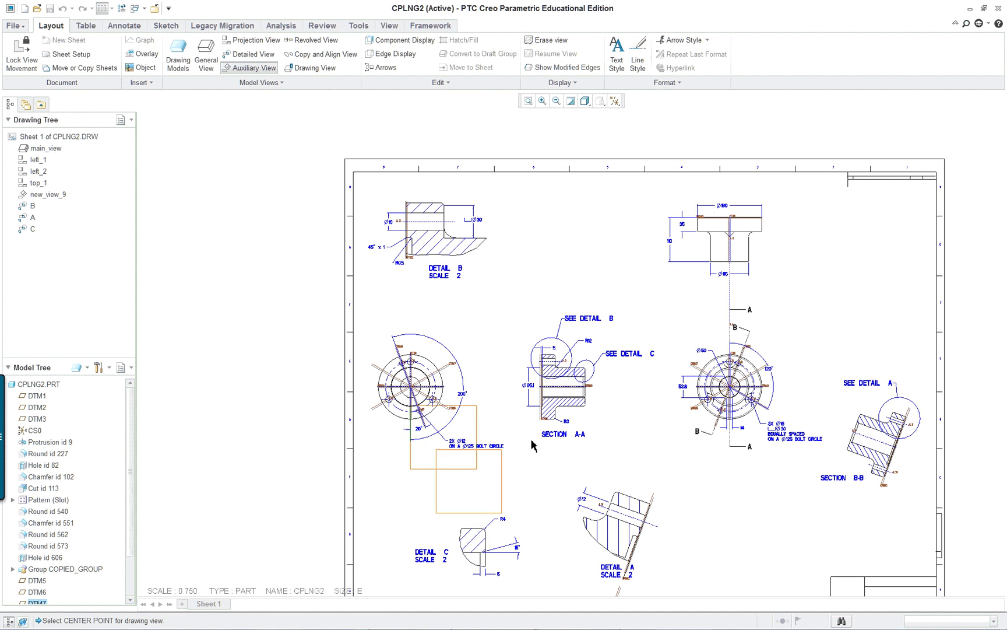
{"action": "scroll", "coordinate": [554, 466], "scroll_direction": "up", "scroll_amount": 3}
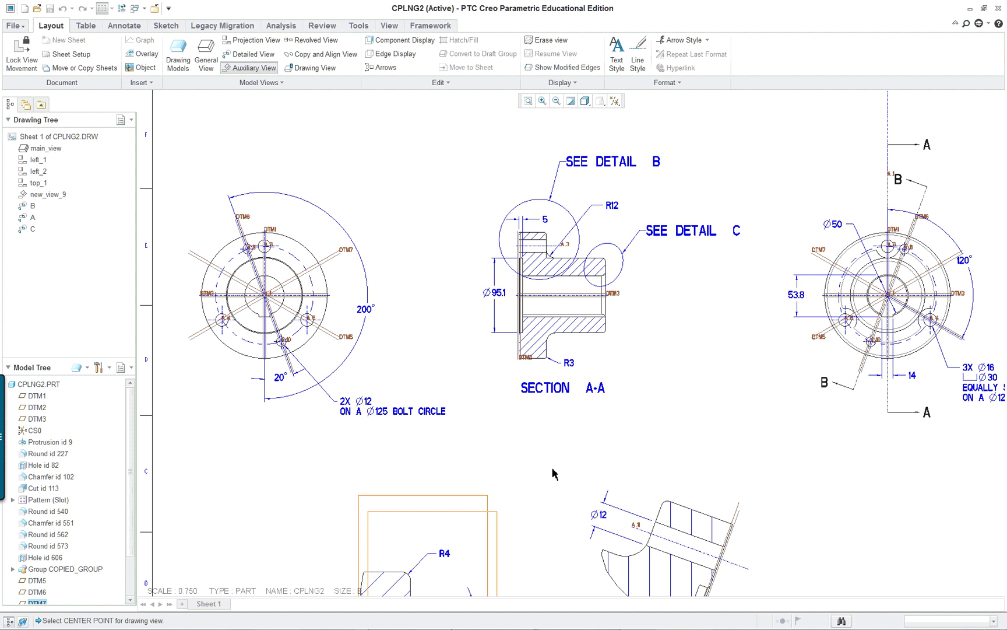
{"action": "left_click", "coordinate": [523, 419]}
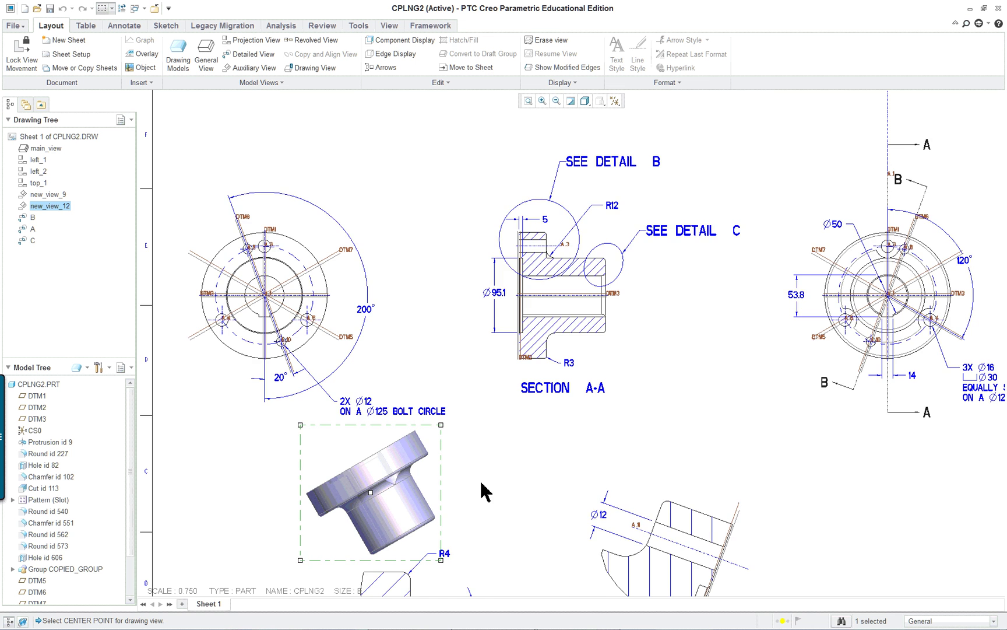
{"action": "scroll", "coordinate": [483, 491], "scroll_direction": "down", "scroll_amount": 1}
{"action": "scroll", "coordinate": [490, 580], "scroll_direction": "down", "scroll_amount": 1}
{"action": "scroll", "coordinate": [472, 580], "scroll_direction": "up", "scroll_amount": 3}
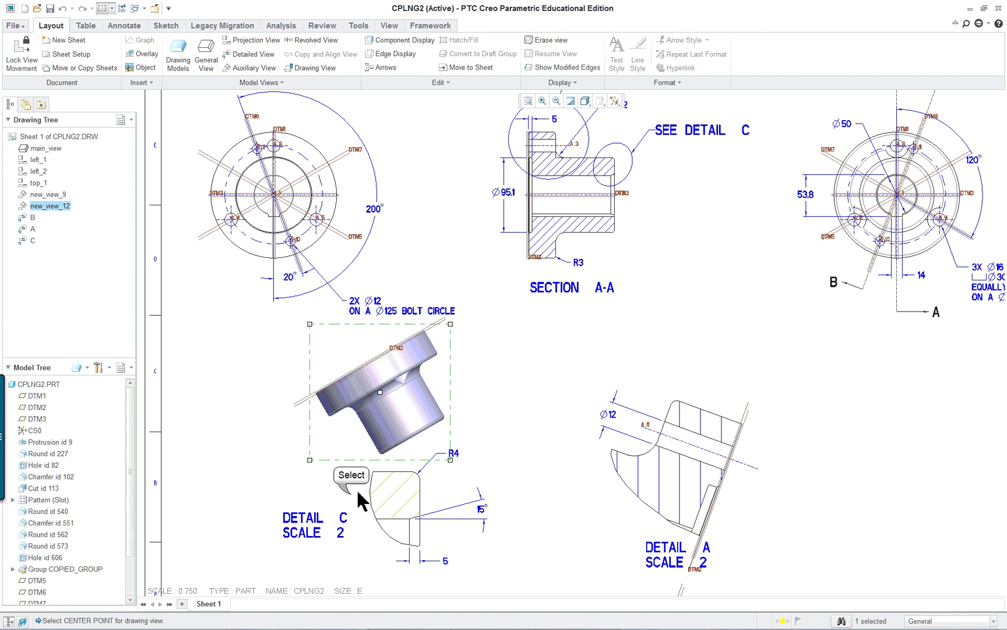
{"action": "left_click", "coordinate": [513, 399]}
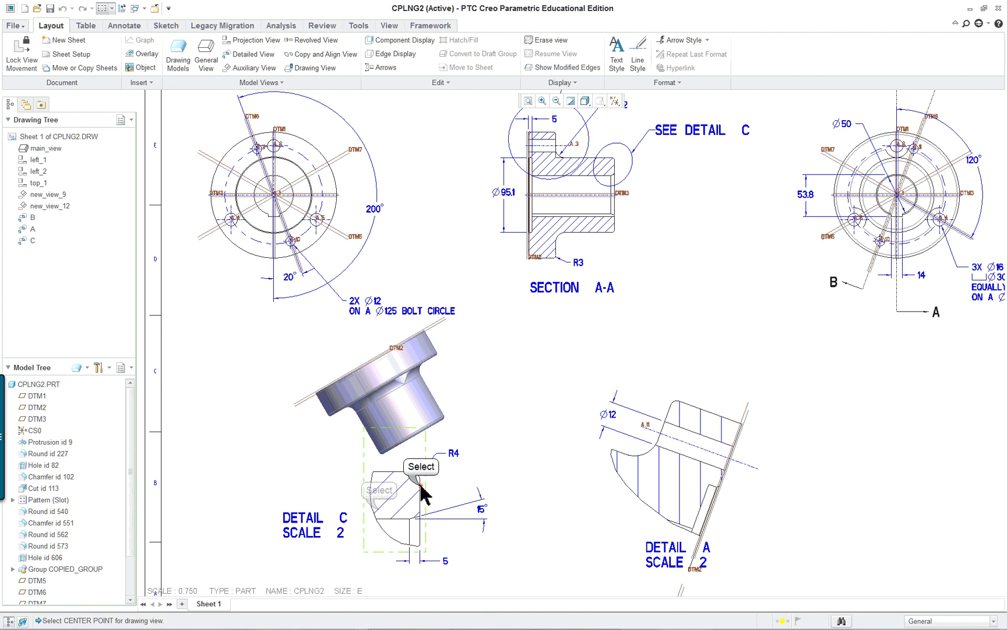
Step: Move Detail C right of Detail A and shift the auxiliary view lower right
{"action": "left_click", "coordinate": [380, 507]}
{"action": "left_click_drag", "start_coordinate": [380, 509], "coordinate": [885, 471]}
{"action": "left_click", "coordinate": [431, 404]}
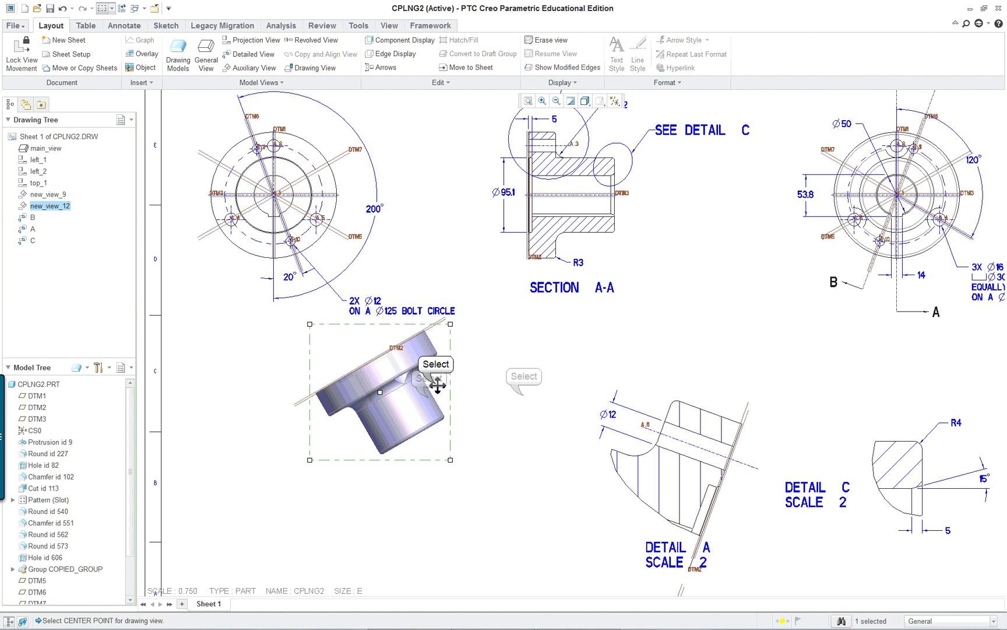
{"action": "left_click_drag", "start_coordinate": [434, 383], "coordinate": [467, 431]}
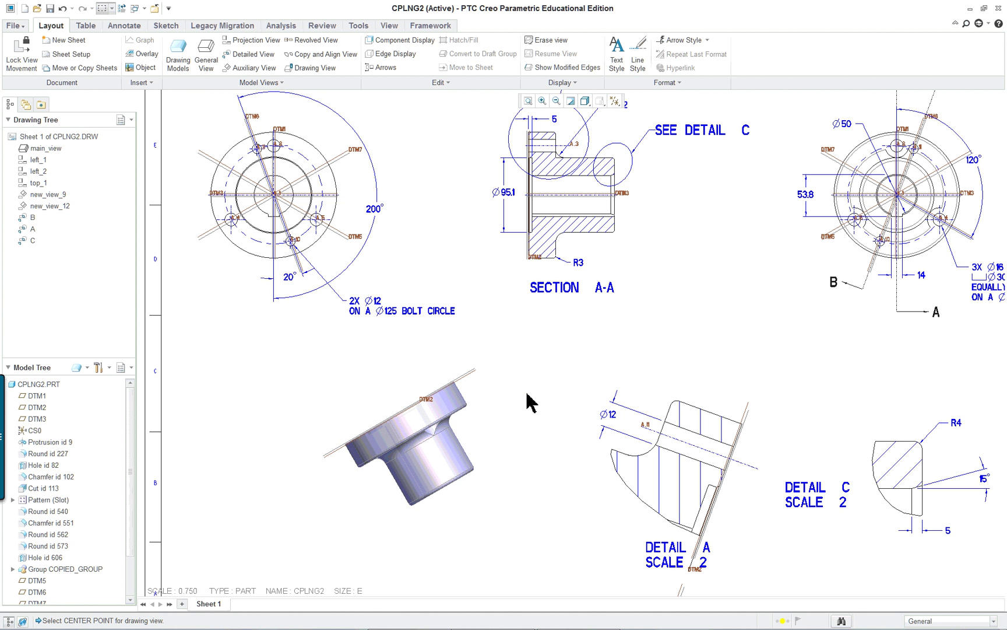
{"action": "left_click", "coordinate": [466, 434]}
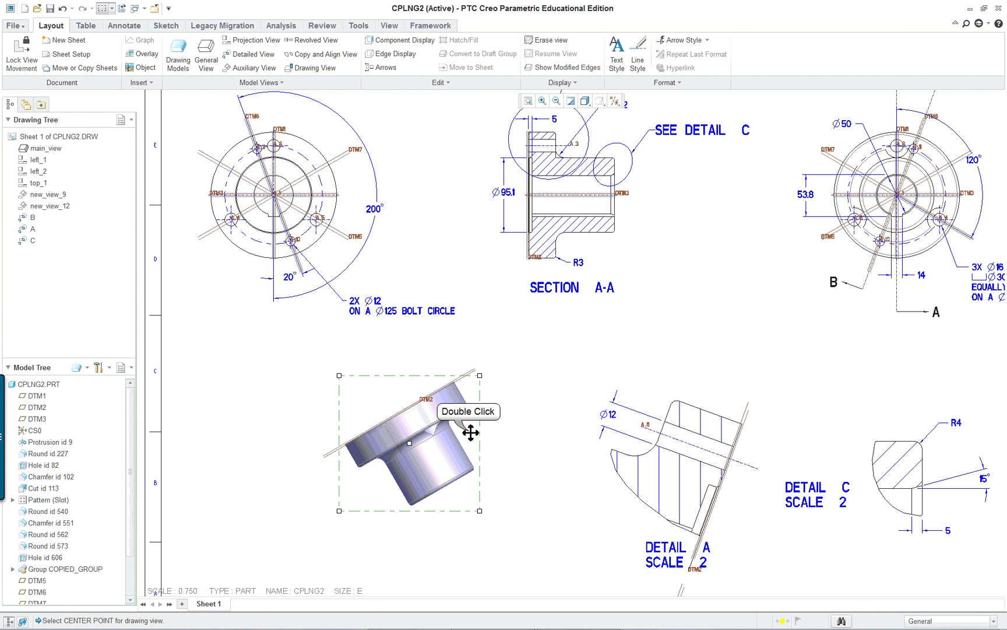
Step: Make the auxiliary view a 2D cross-section using section C
{"action": "double_click", "coordinate": [467, 434]}
{"action": "left_click", "coordinate": [402, 144]}
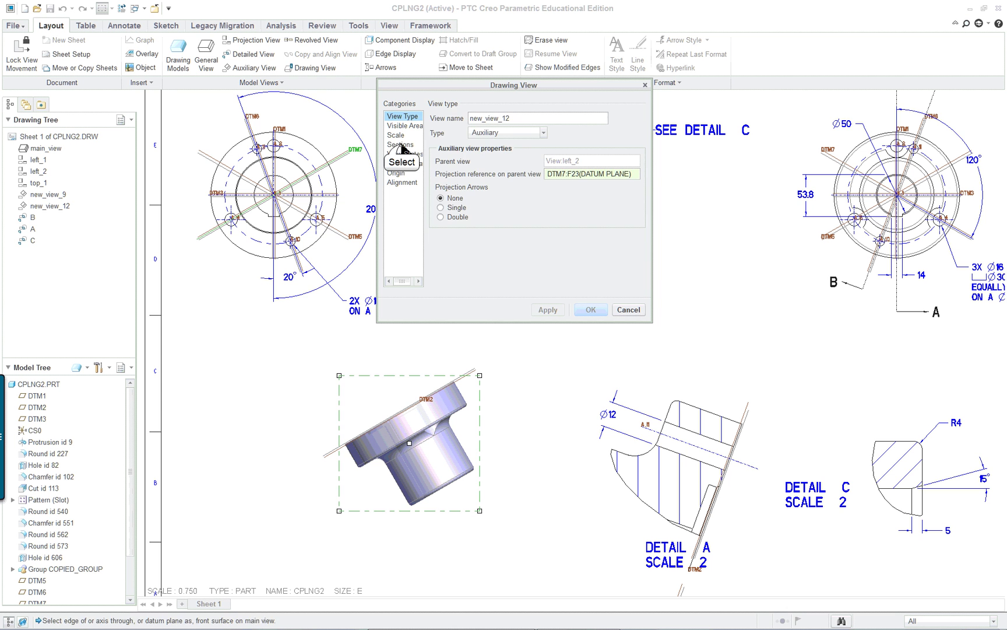
{"action": "left_click", "coordinate": [461, 127]}
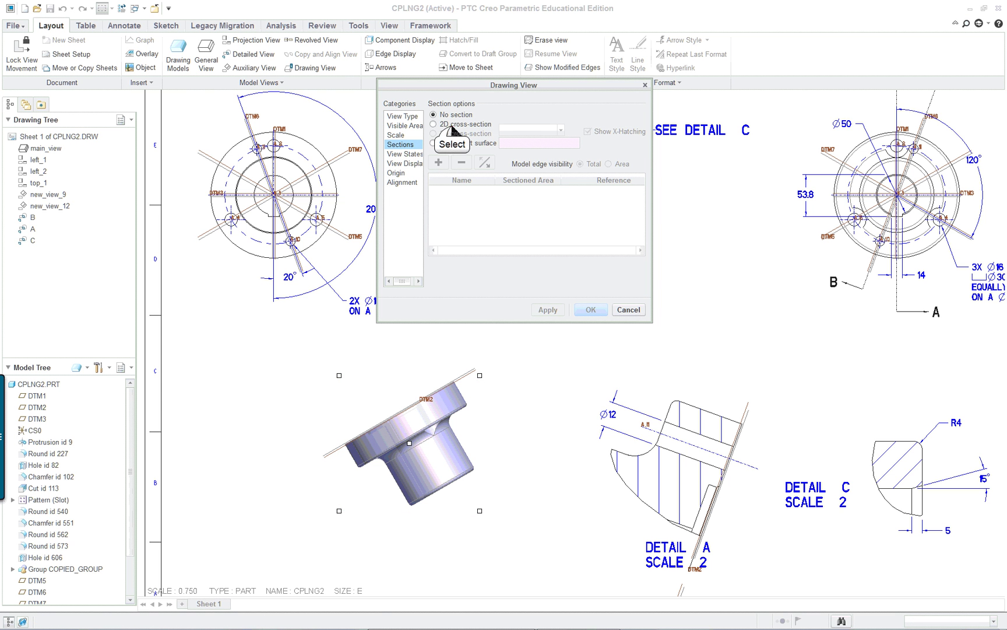
{"action": "left_click", "coordinate": [438, 163]}
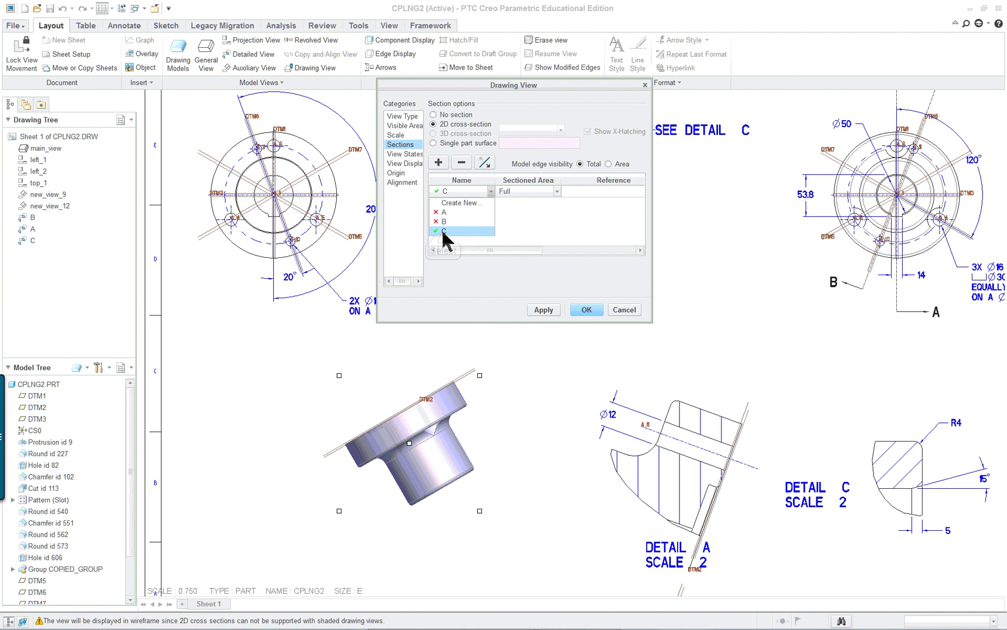
{"action": "left_click", "coordinate": [444, 232]}
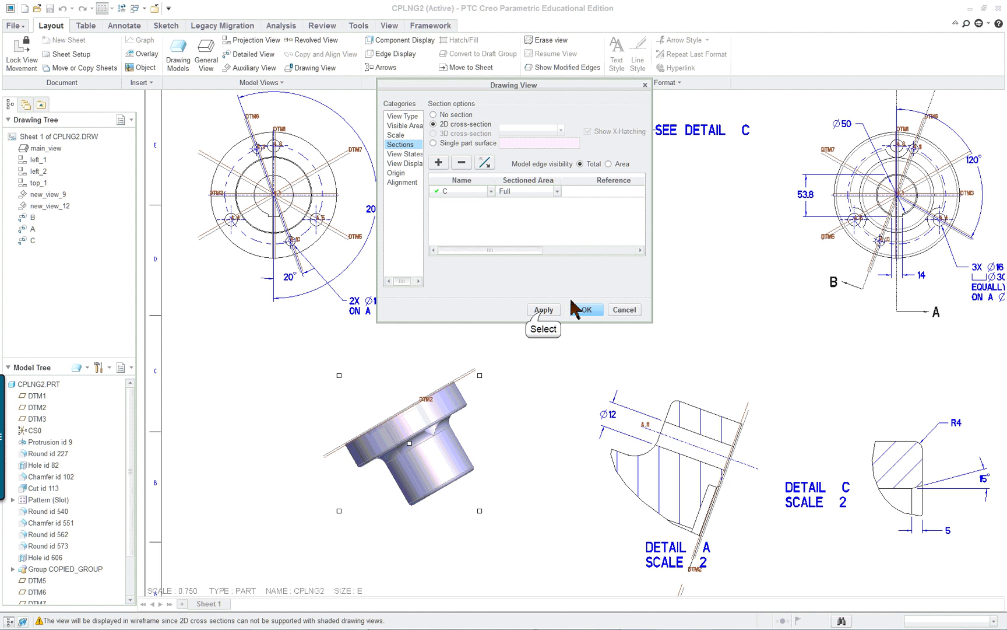
{"action": "left_click", "coordinate": [544, 310]}
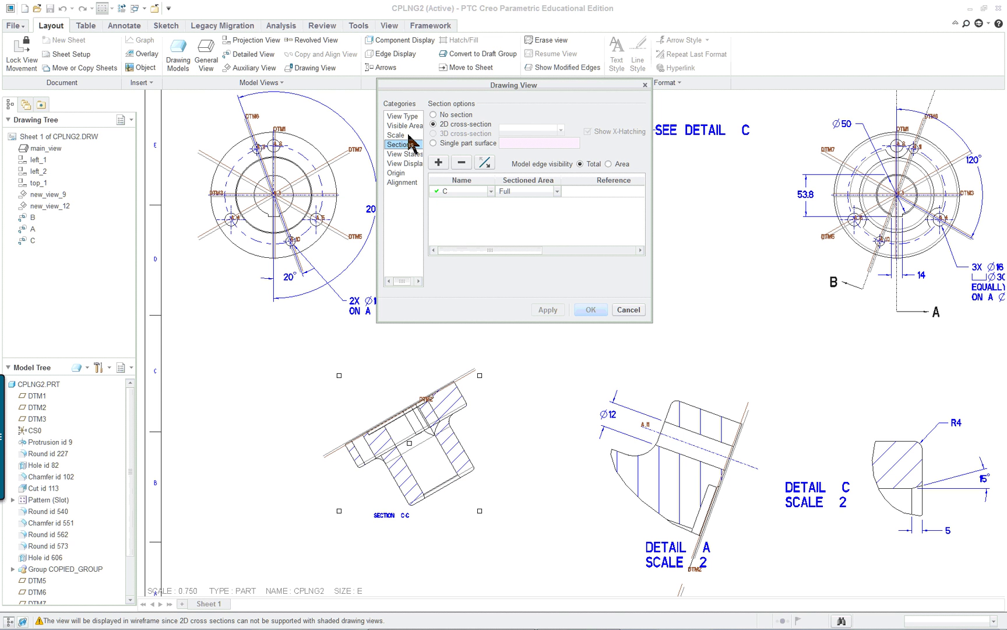
Step: Set the view's display style to No Hidden and tangent edges to None
{"action": "left_click", "coordinate": [402, 163]}
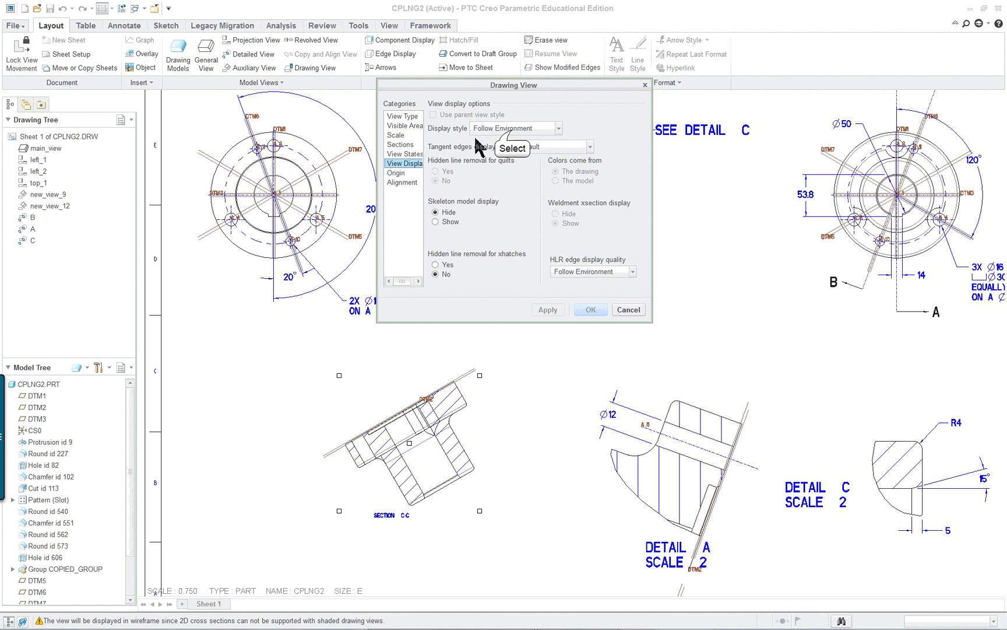
{"action": "left_click", "coordinate": [513, 128]}
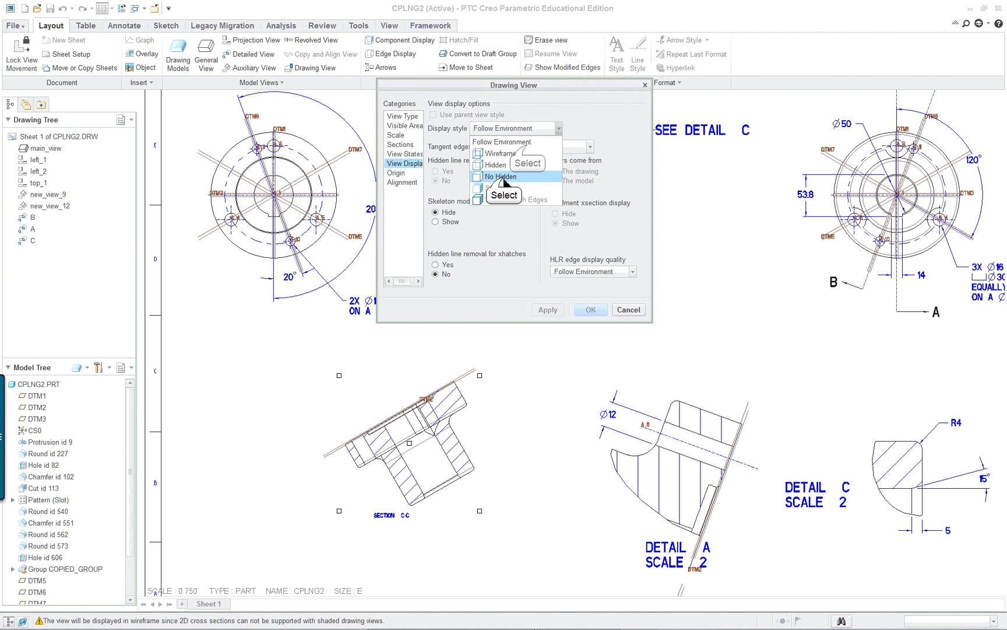
{"action": "left_click", "coordinate": [514, 169]}
{"action": "left_click", "coordinate": [537, 146]}
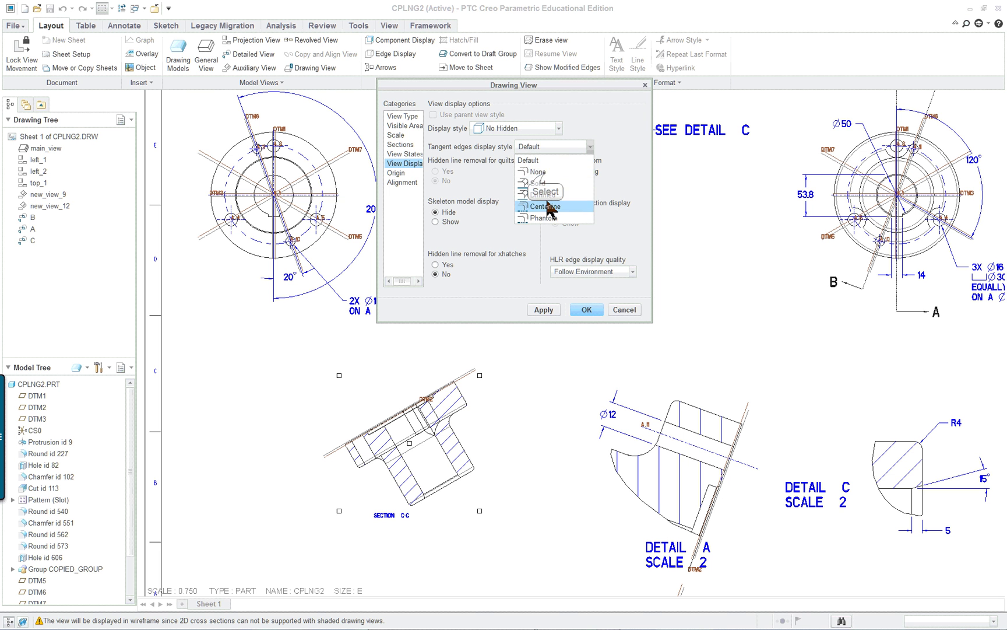
{"action": "left_click", "coordinate": [537, 172]}
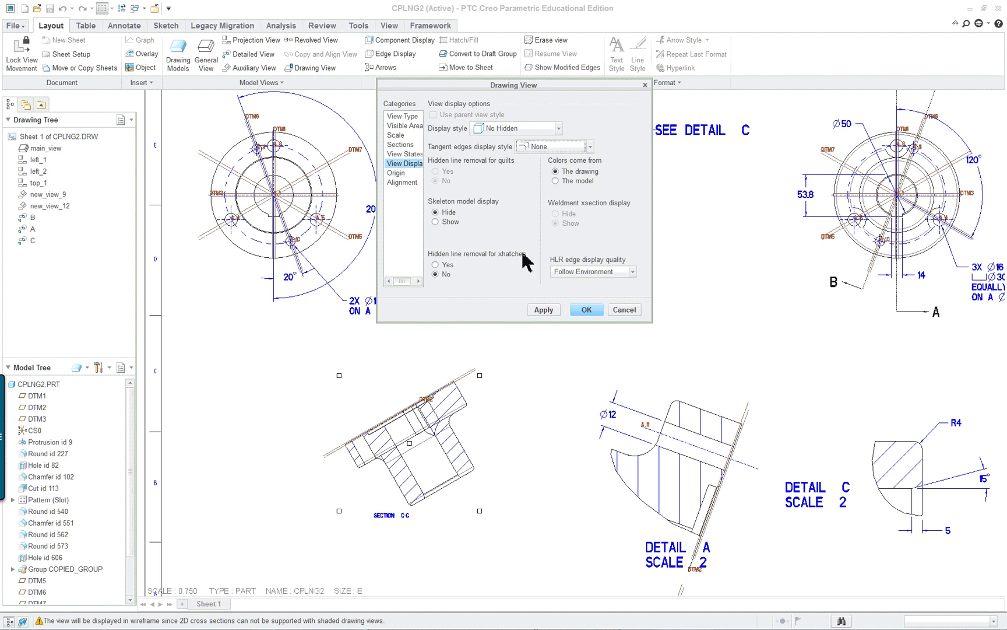
Step: Review scale, visible area and view type, keep it Auxiliary, and apply the settings
{"action": "left_click", "coordinate": [414, 161]}
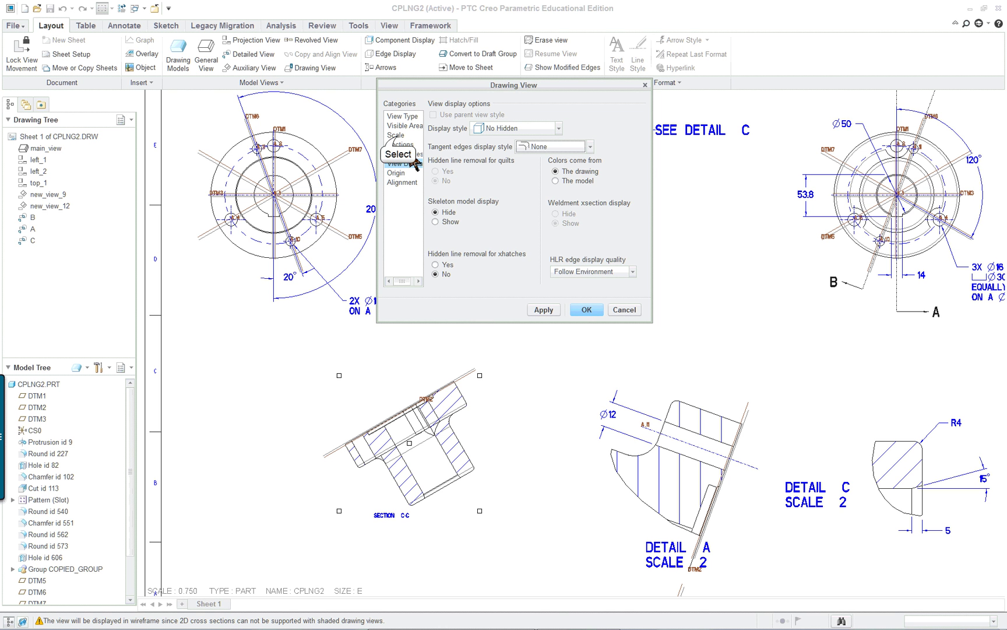
{"action": "left_click", "coordinate": [398, 135]}
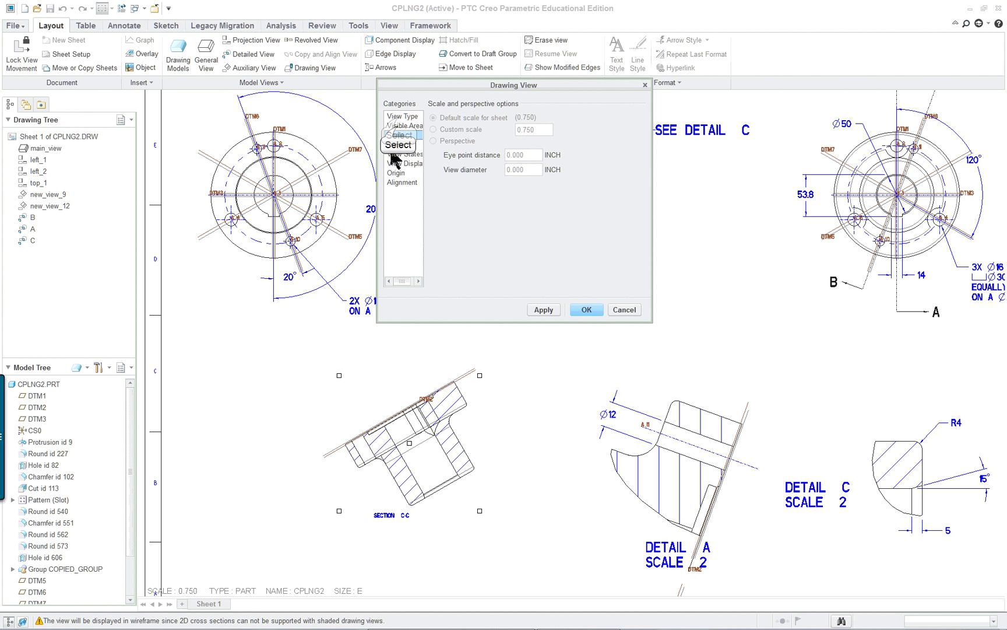
{"action": "left_click", "coordinate": [400, 124]}
{"action": "left_click", "coordinate": [399, 117]}
{"action": "left_click", "coordinate": [548, 176]}
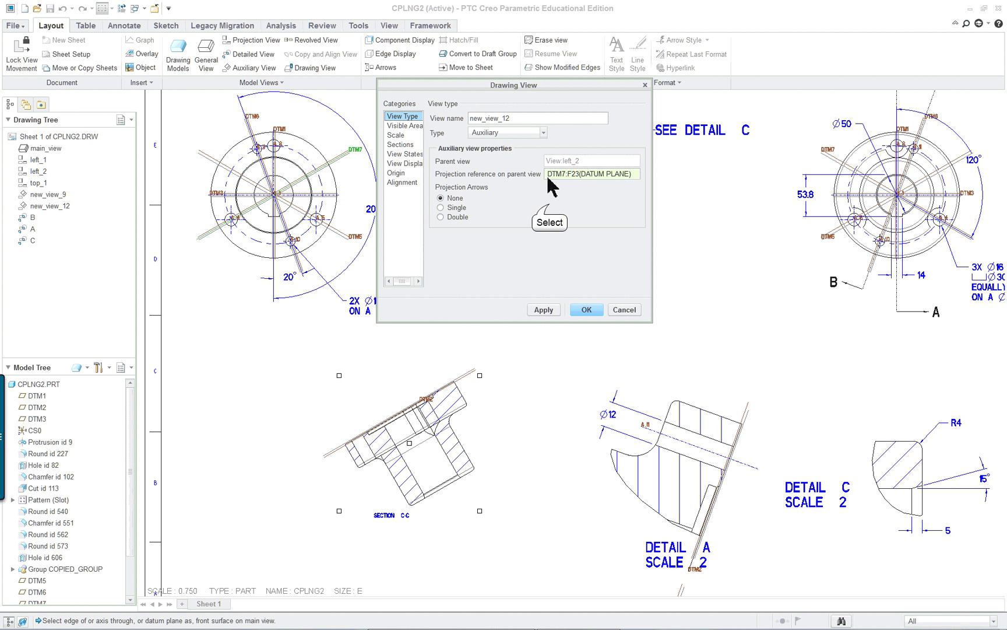
{"action": "left_click", "coordinate": [542, 133]}
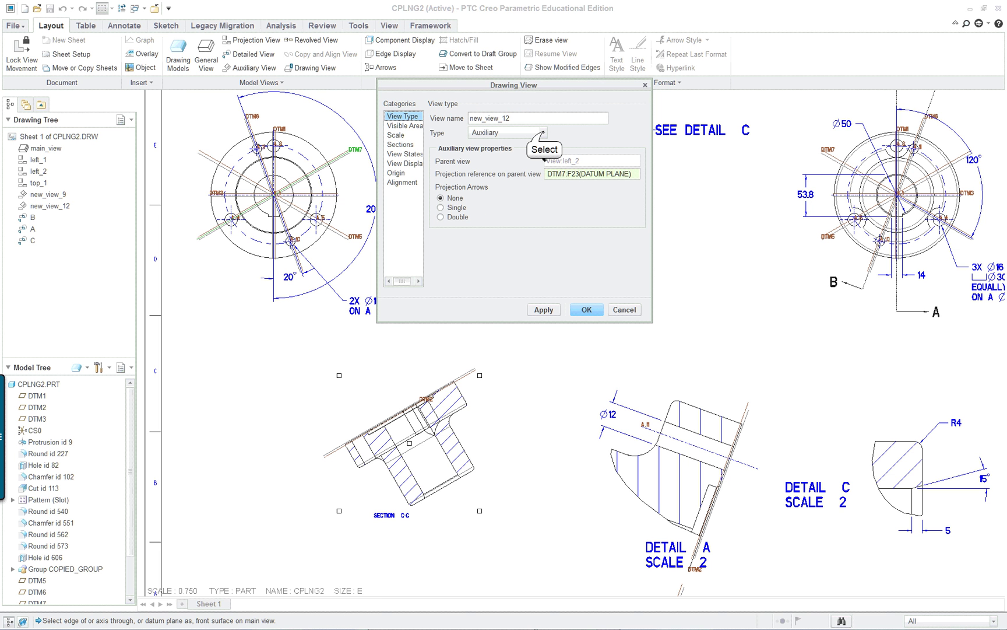
{"action": "left_click", "coordinate": [542, 134]}
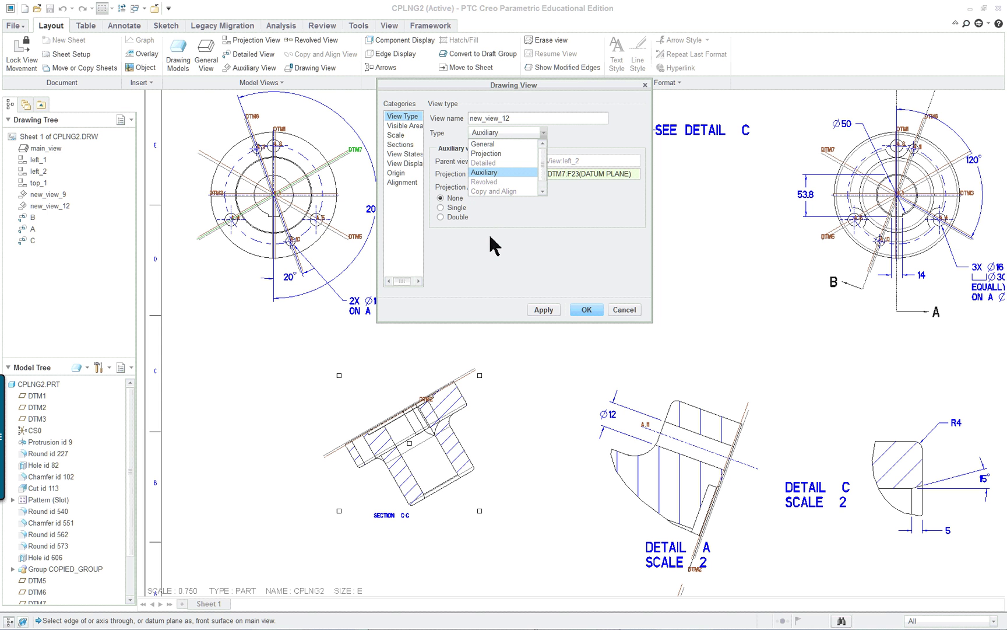
{"action": "left_click", "coordinate": [538, 237]}
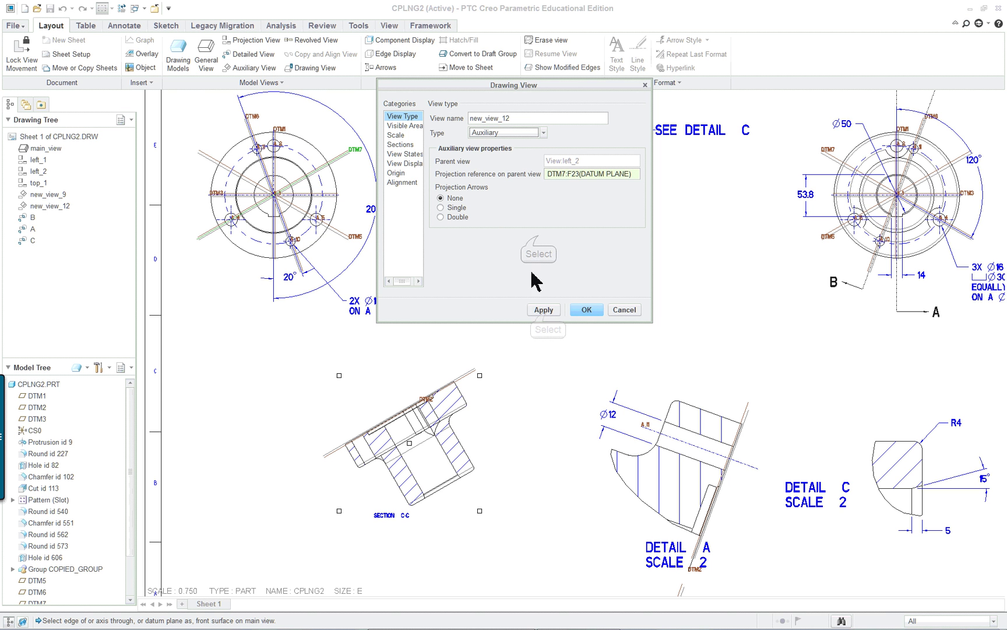
{"action": "left_click", "coordinate": [547, 311]}
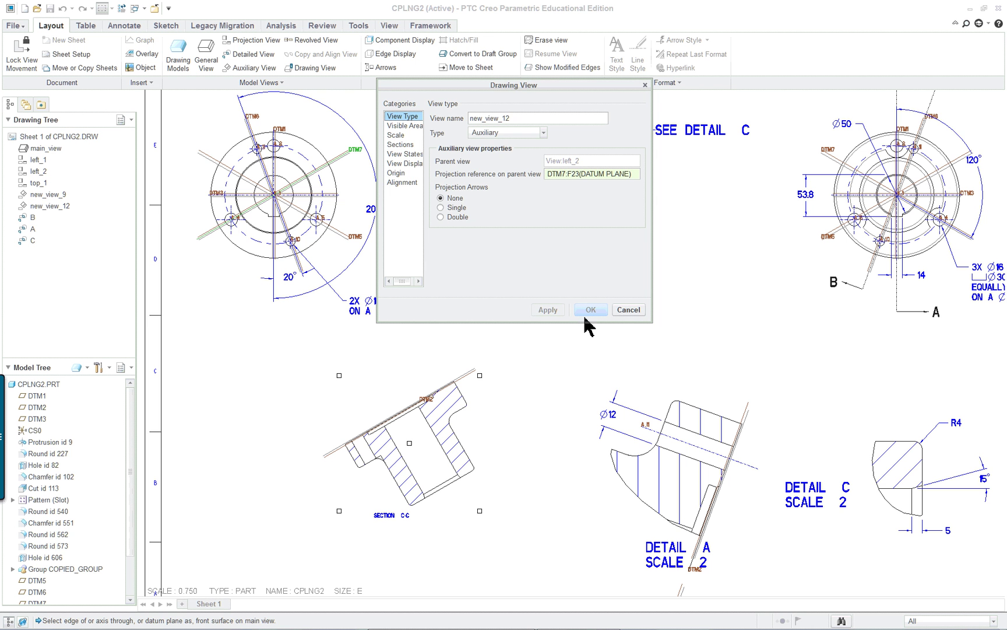
{"action": "left_click", "coordinate": [625, 310]}
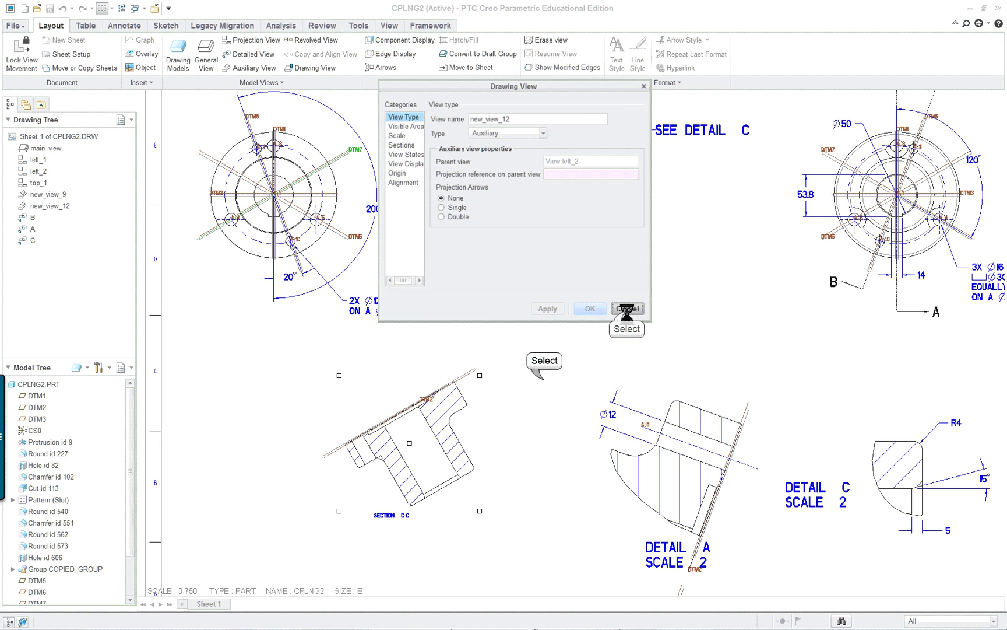
{"action": "left_click", "coordinate": [503, 486]}
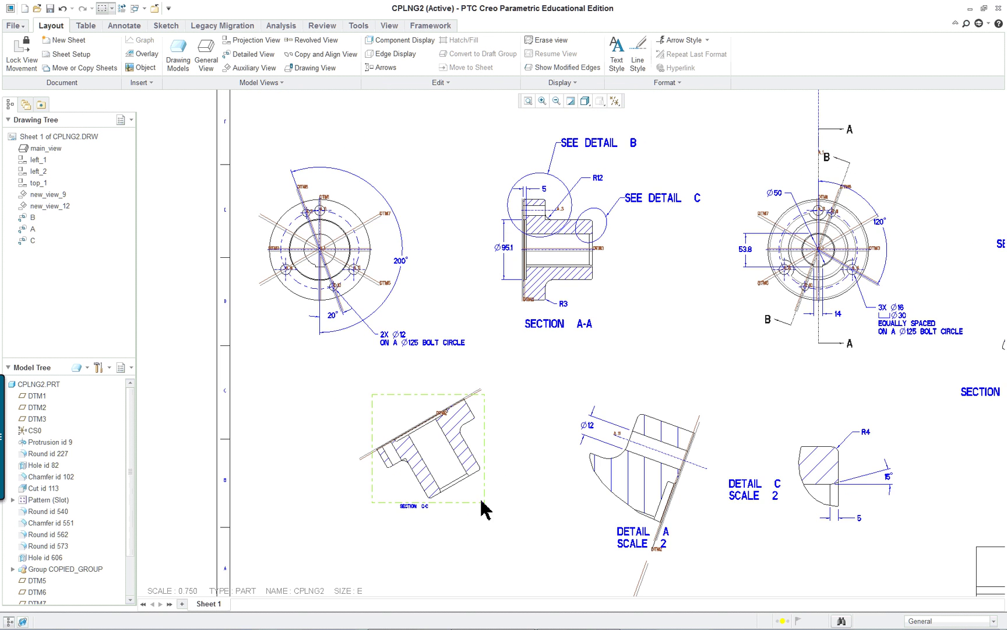
{"action": "scroll", "coordinate": [460, 504], "scroll_direction": "up", "scroll_amount": 2}
{"action": "scroll", "coordinate": [442, 490], "scroll_direction": "down", "scroll_amount": 3}
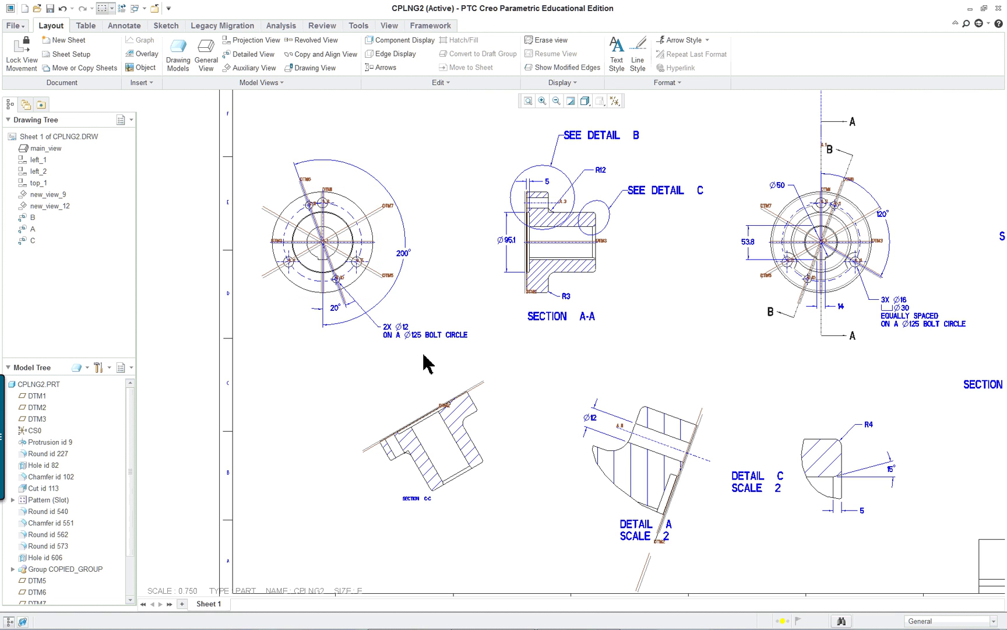
{"action": "scroll", "coordinate": [494, 224], "scroll_direction": "down", "scroll_amount": 2}
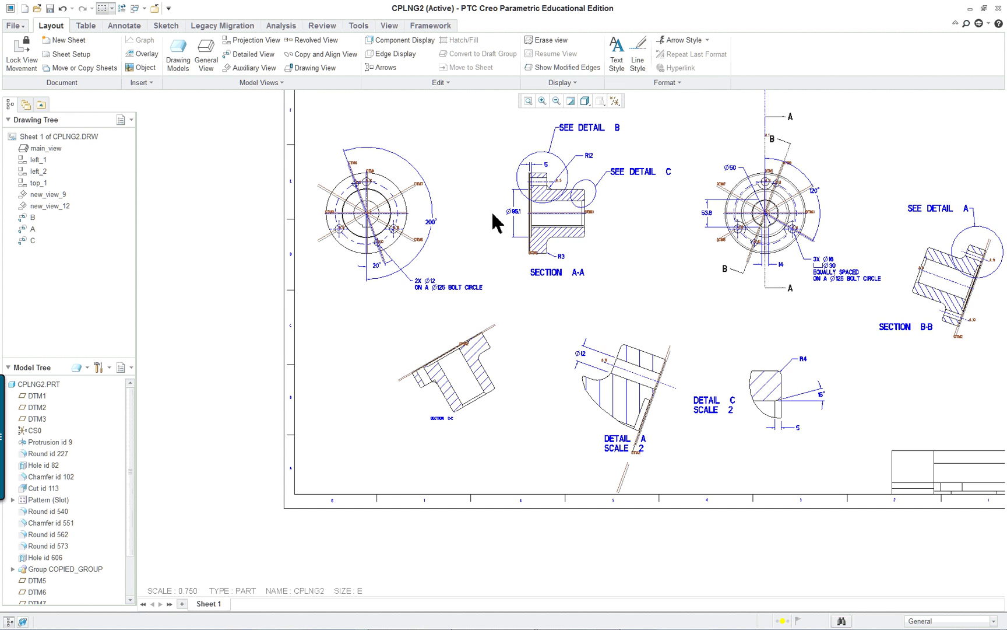
{"action": "scroll", "coordinate": [834, 187], "scroll_direction": "down", "scroll_amount": 1}
{"action": "scroll", "coordinate": [872, 184], "scroll_direction": "up", "scroll_amount": 2}
{"action": "scroll", "coordinate": [869, 185], "scroll_direction": "down", "scroll_amount": 1}
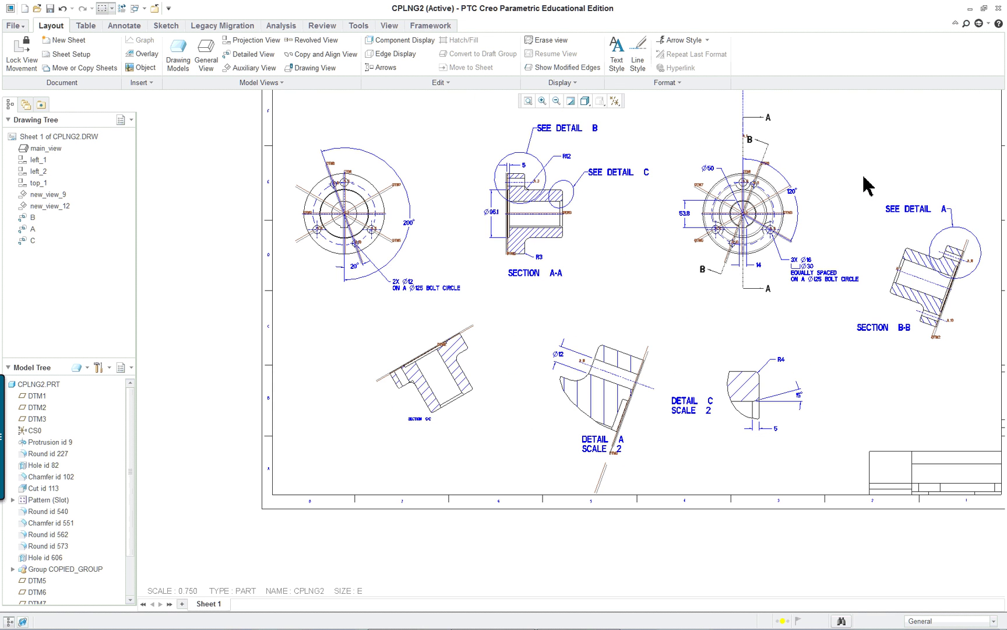
{"action": "scroll", "coordinate": [807, 220], "scroll_direction": "down", "scroll_amount": 1}
{"action": "scroll", "coordinate": [802, 229], "scroll_direction": "up", "scroll_amount": 1}
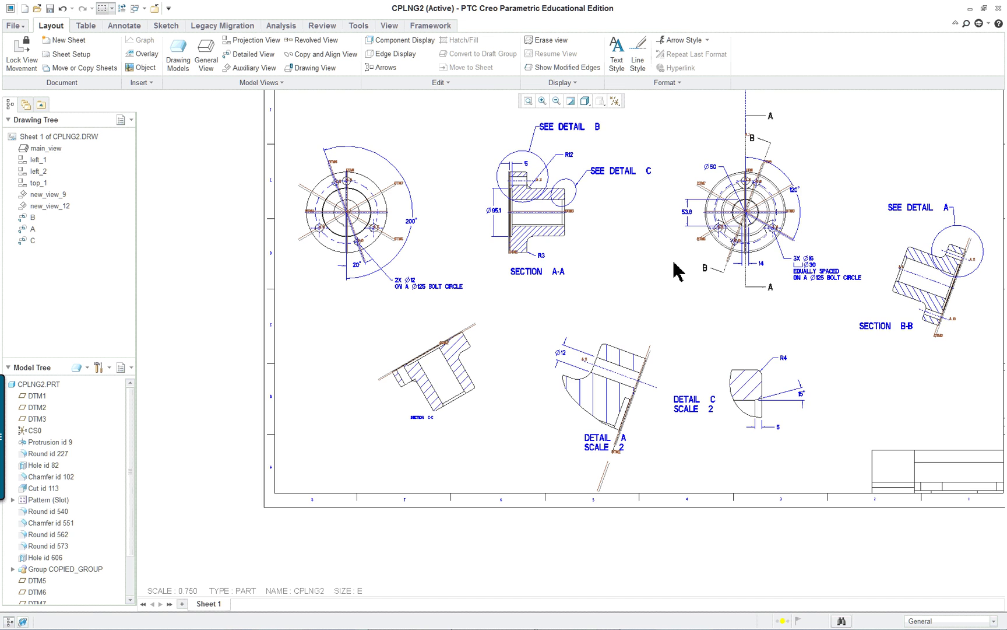
{"action": "scroll", "coordinate": [545, 326], "scroll_direction": "down", "scroll_amount": 1}
{"action": "scroll", "coordinate": [675, 380], "scroll_direction": "up", "scroll_amount": 2}
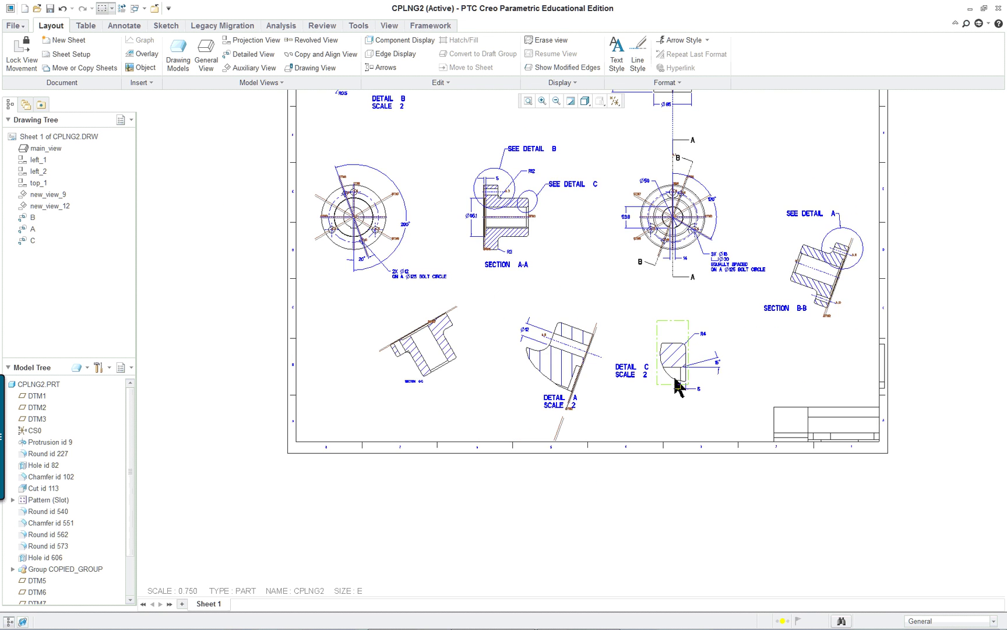
{"action": "scroll", "coordinate": [431, 349], "scroll_direction": "down", "scroll_amount": 1}
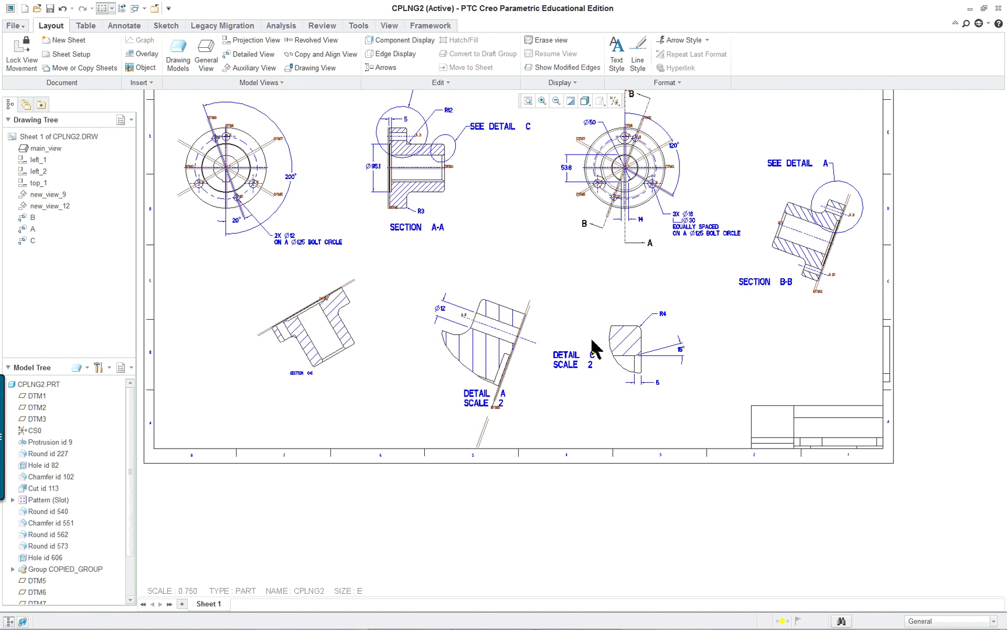
{"action": "scroll", "coordinate": [585, 318], "scroll_direction": "down", "scroll_amount": 2}
{"action": "scroll", "coordinate": [496, 149], "scroll_direction": "up", "scroll_amount": 4}
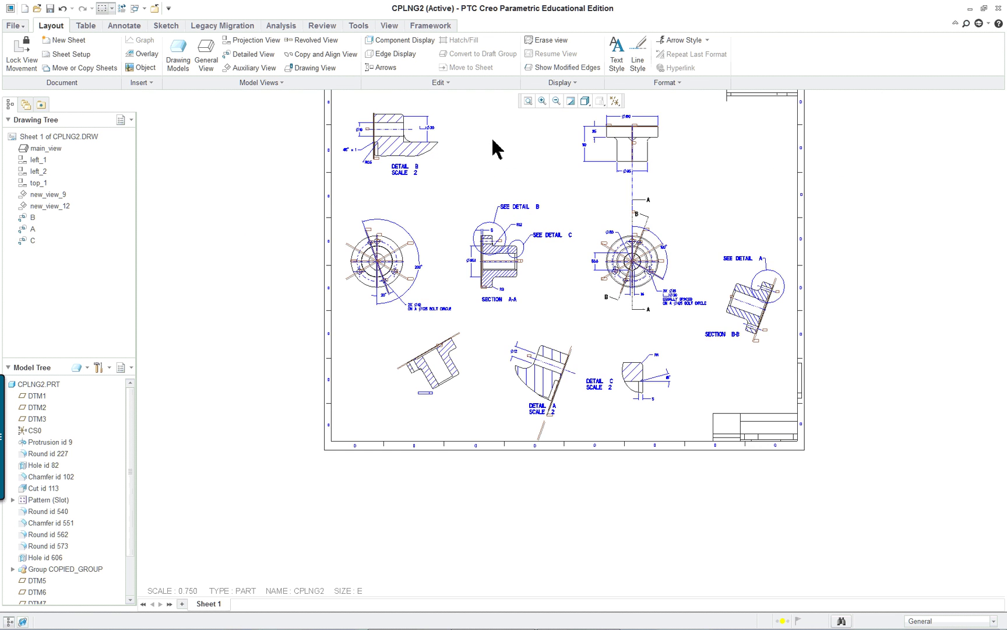
{"action": "scroll", "coordinate": [448, 244], "scroll_direction": "down", "scroll_amount": 4}
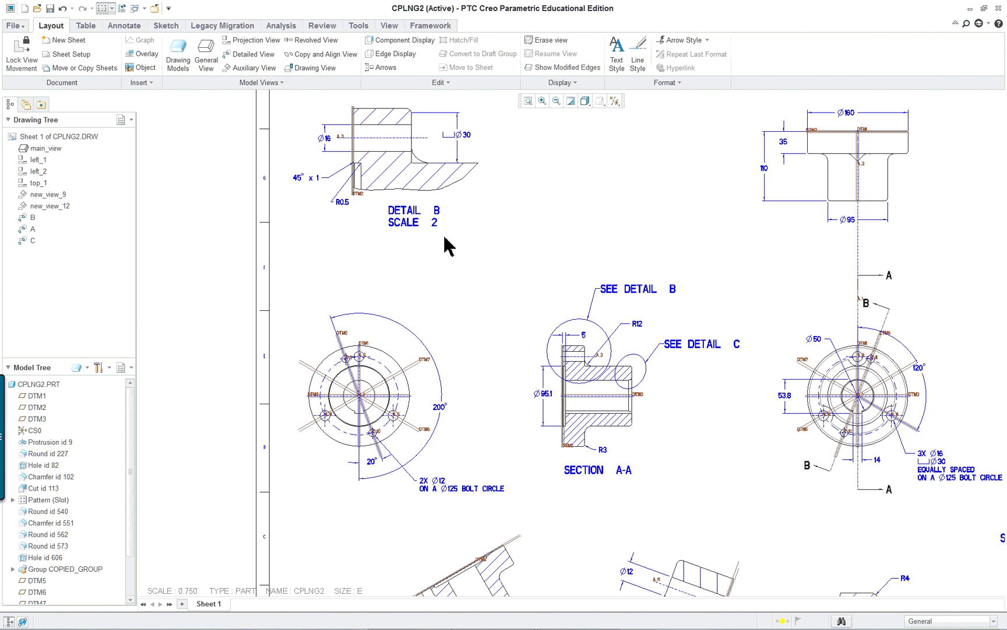
{"action": "scroll", "coordinate": [606, 373], "scroll_direction": "up", "scroll_amount": 2}
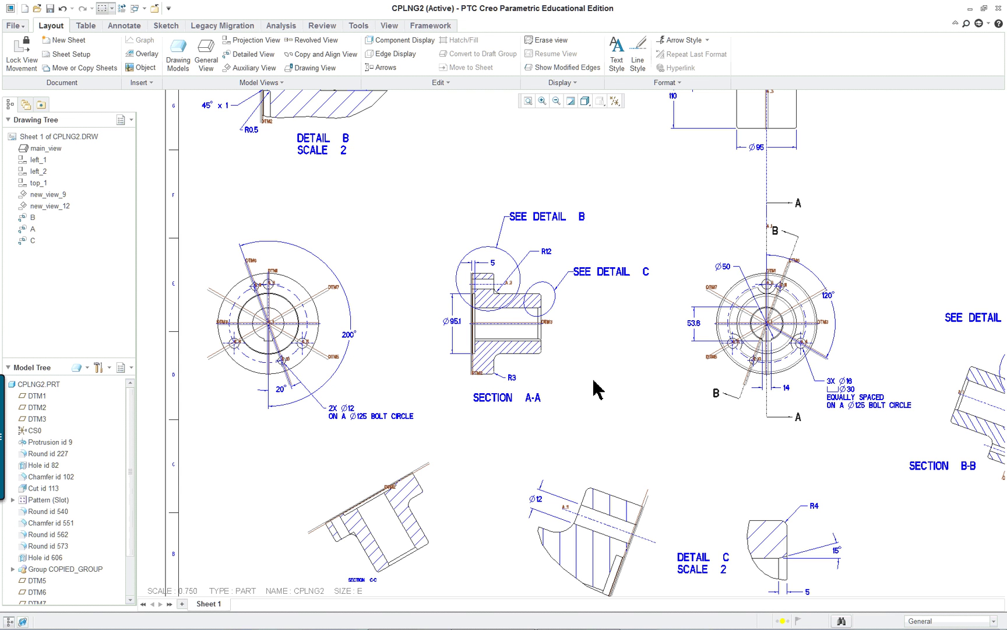
{"action": "scroll", "coordinate": [326, 438], "scroll_direction": "up", "scroll_amount": 3}
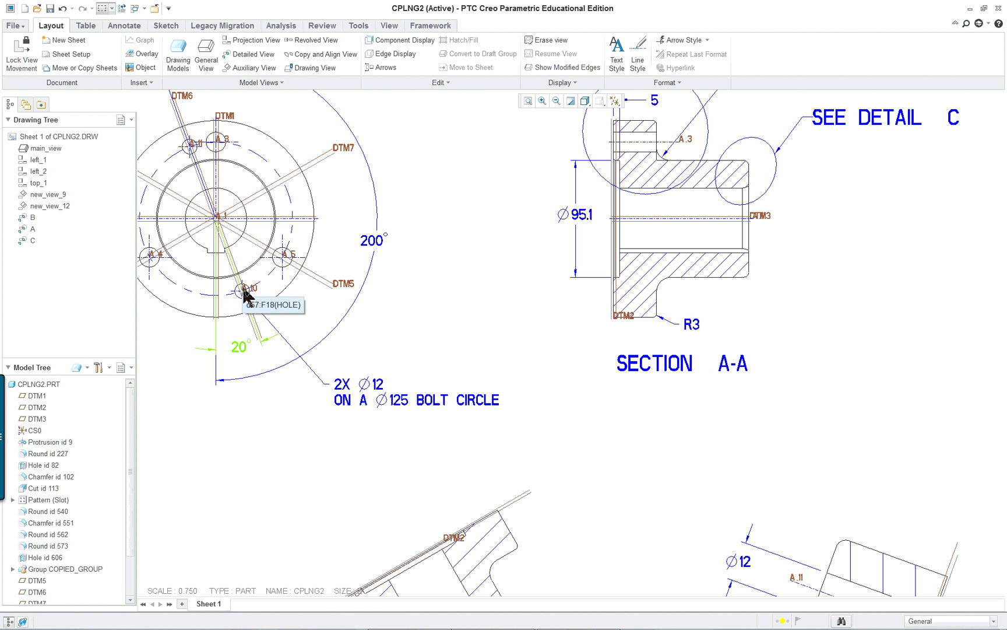
{"action": "left_click", "coordinate": [391, 326]}
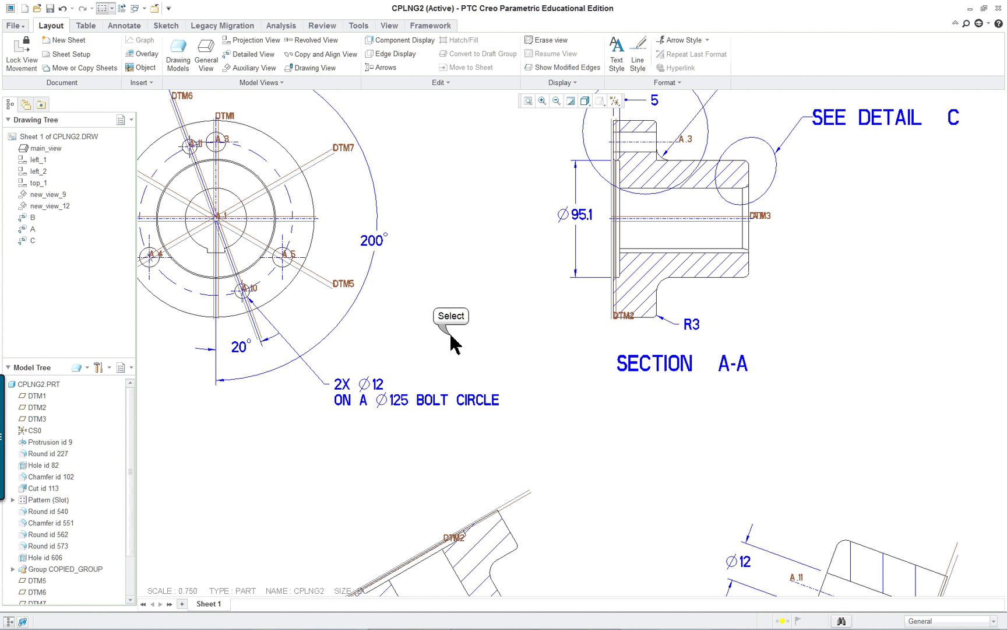
{"action": "scroll", "coordinate": [449, 331], "scroll_direction": "down", "scroll_amount": 1}
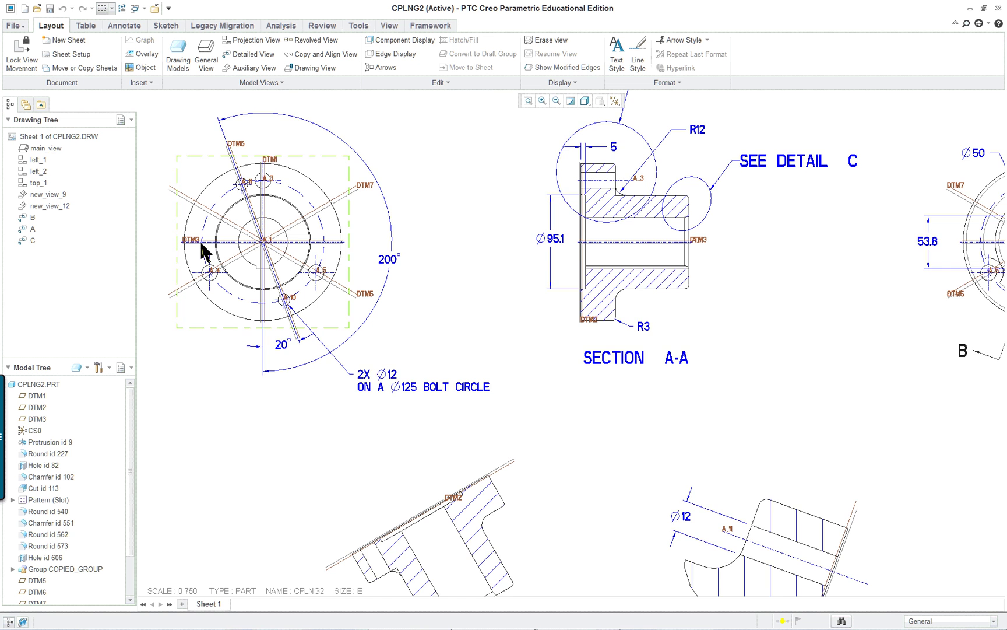
{"action": "scroll", "coordinate": [156, 178], "scroll_direction": "up", "scroll_amount": 1}
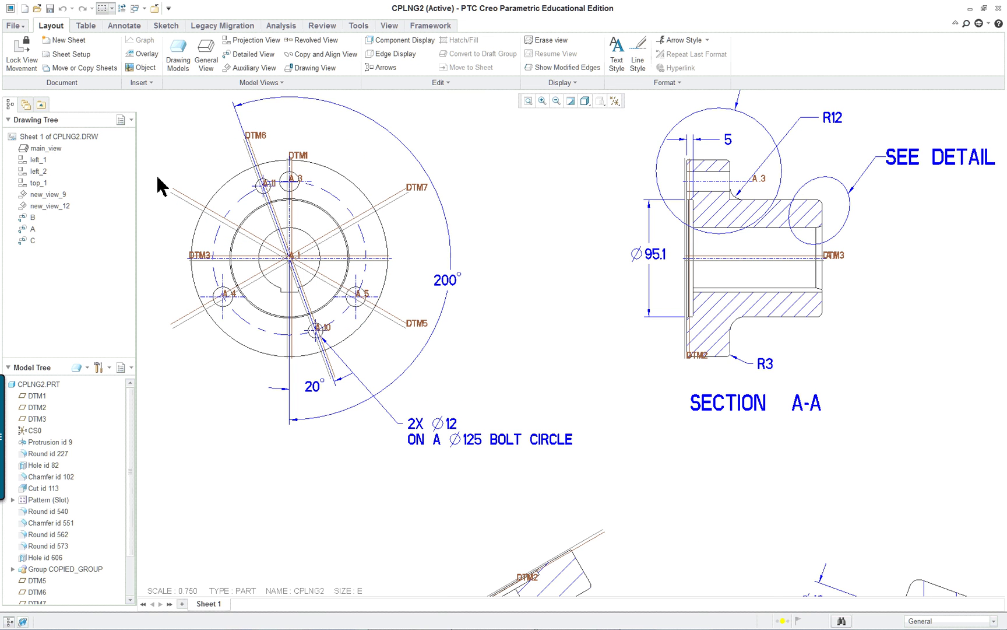
{"action": "scroll", "coordinate": [574, 279], "scroll_direction": "down", "scroll_amount": 1}
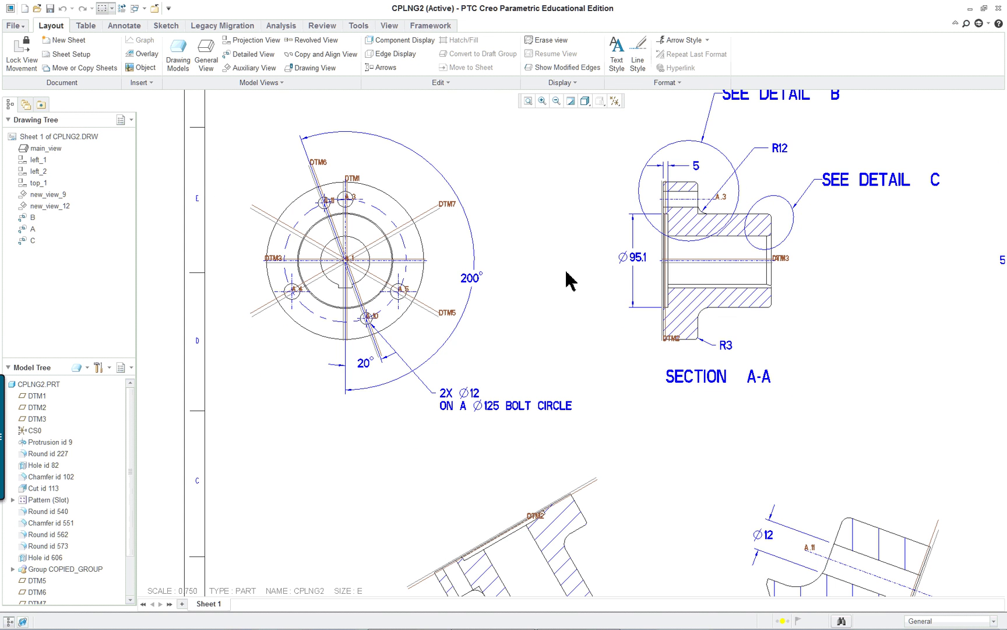
{"action": "scroll", "coordinate": [561, 283], "scroll_direction": "down", "scroll_amount": 2}
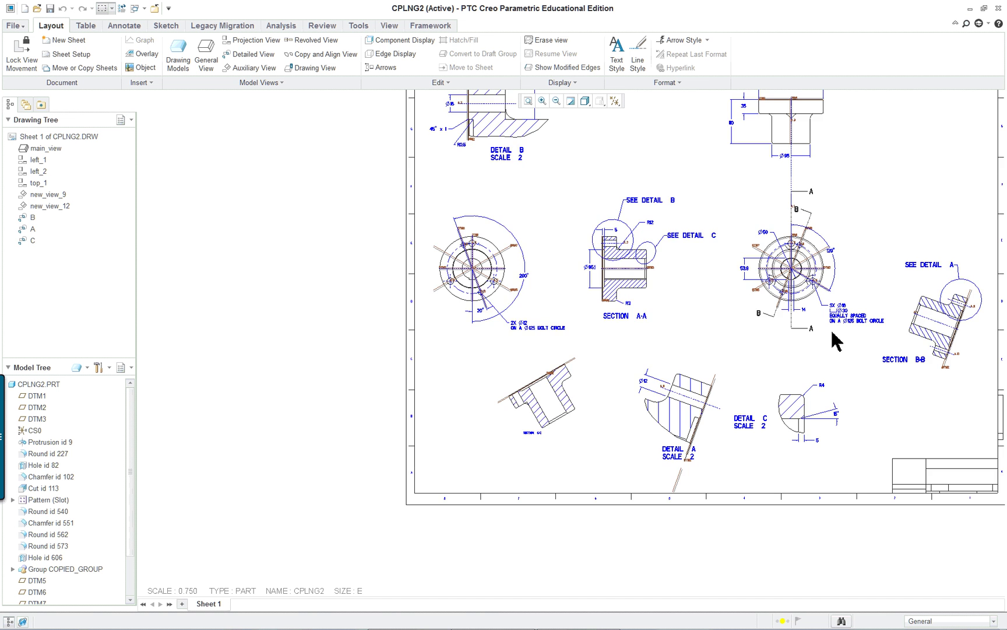
{"action": "scroll", "coordinate": [852, 334], "scroll_direction": "up", "scroll_amount": 1}
{"action": "scroll", "coordinate": [681, 327], "scroll_direction": "up", "scroll_amount": 1}
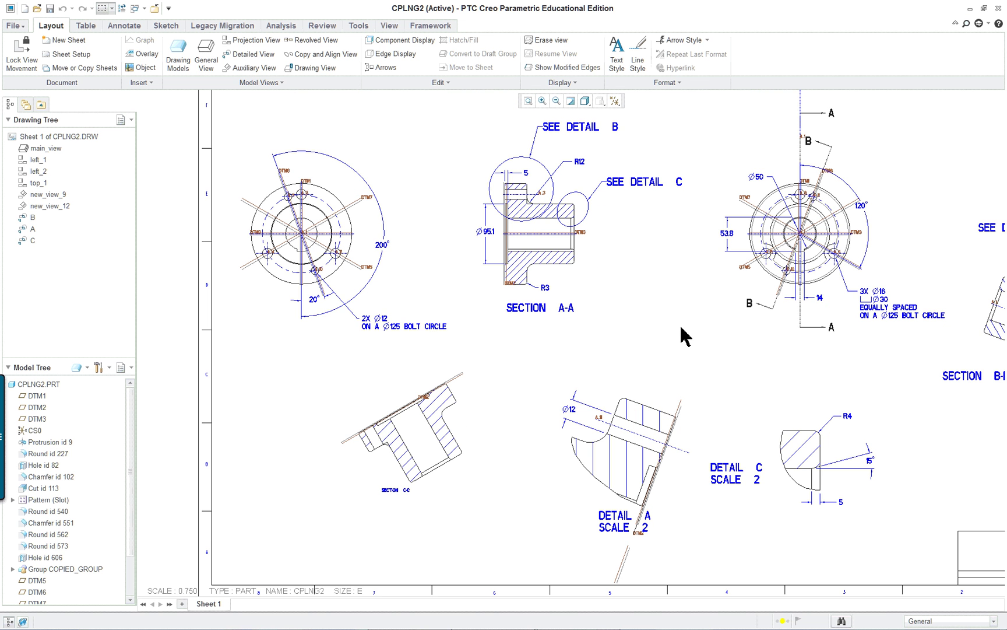
{"action": "scroll", "coordinate": [685, 336], "scroll_direction": "down", "scroll_amount": 2}
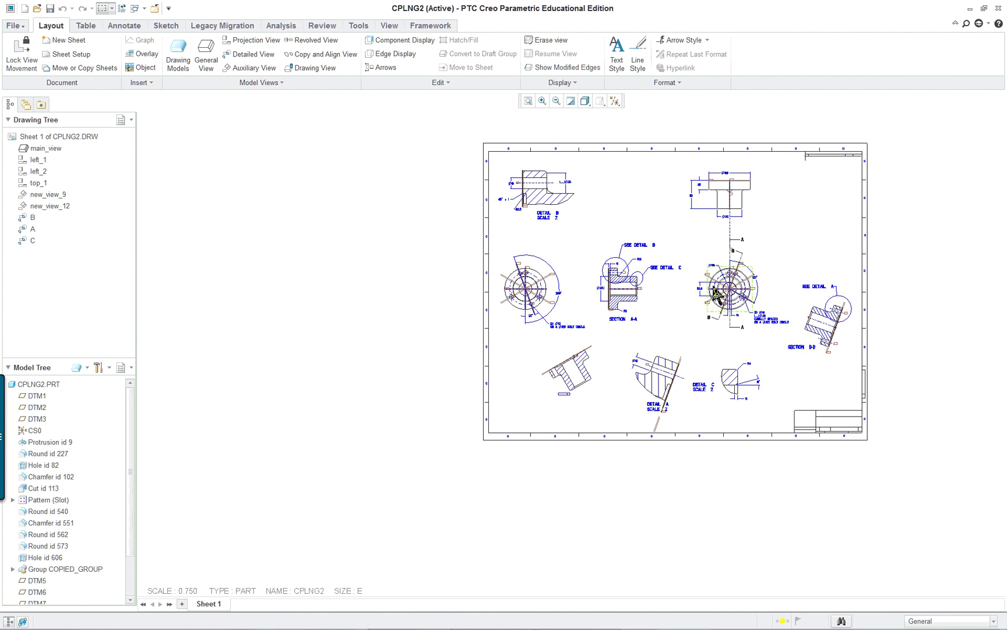
{"action": "scroll", "coordinate": [683, 245], "scroll_direction": "up", "scroll_amount": 3}
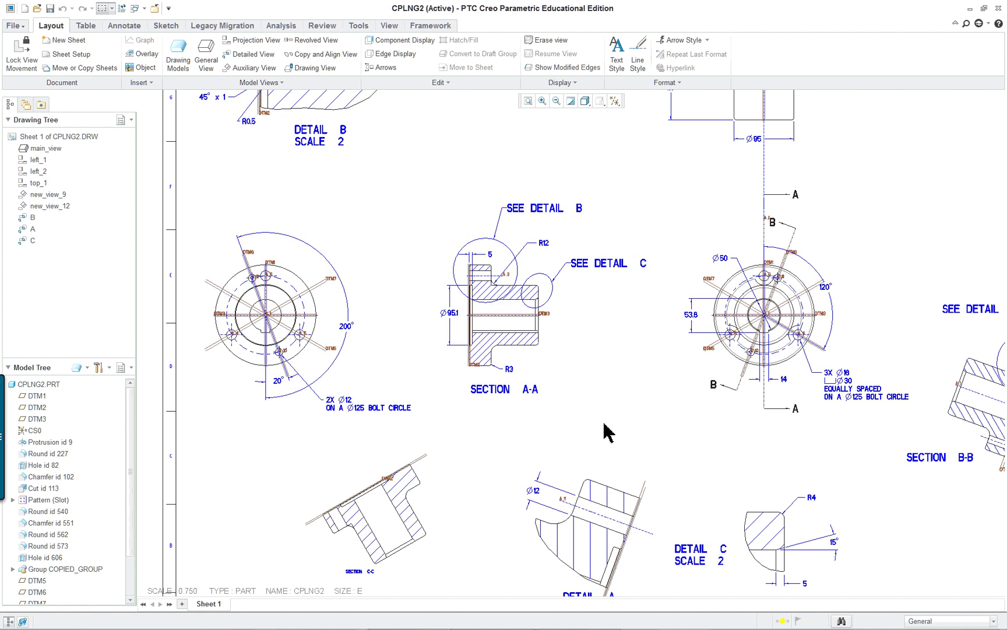
{"action": "scroll", "coordinate": [488, 292], "scroll_direction": "up", "scroll_amount": 3}
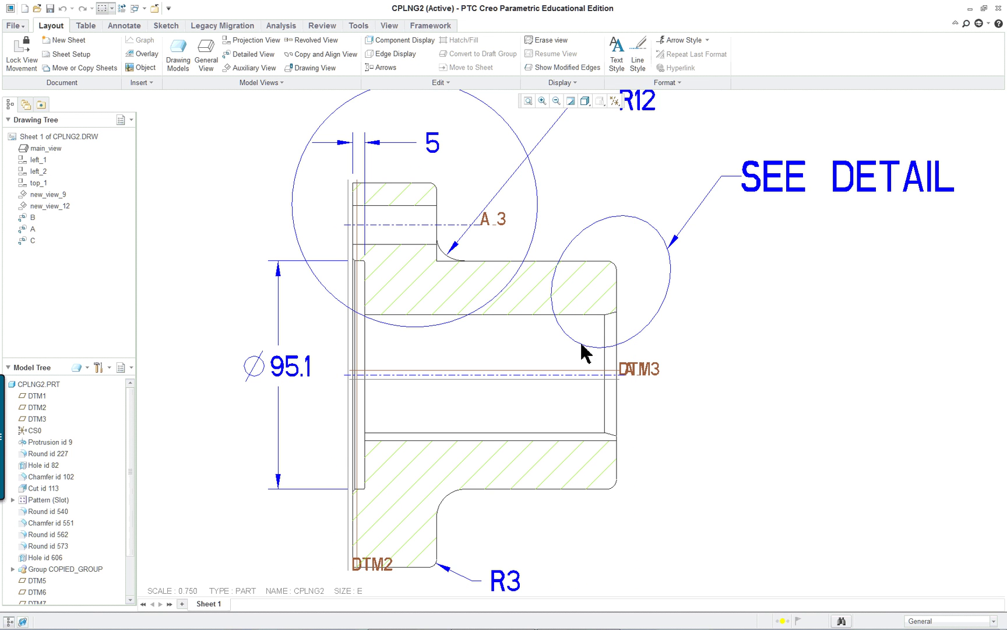
{"action": "scroll", "coordinate": [736, 352], "scroll_direction": "down", "scroll_amount": 3}
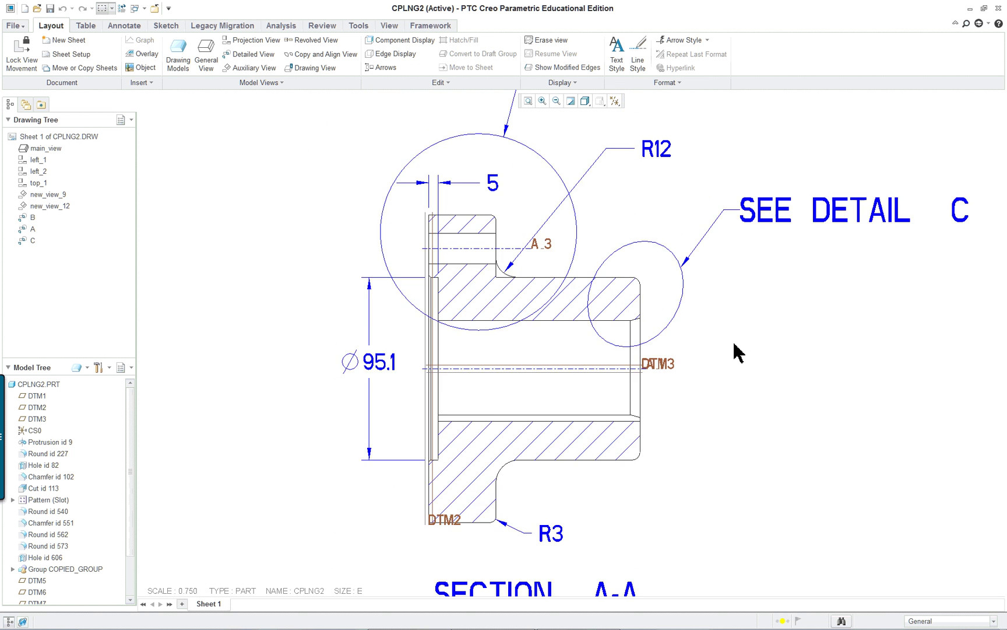
{"action": "scroll", "coordinate": [735, 352], "scroll_direction": "down", "scroll_amount": 5}
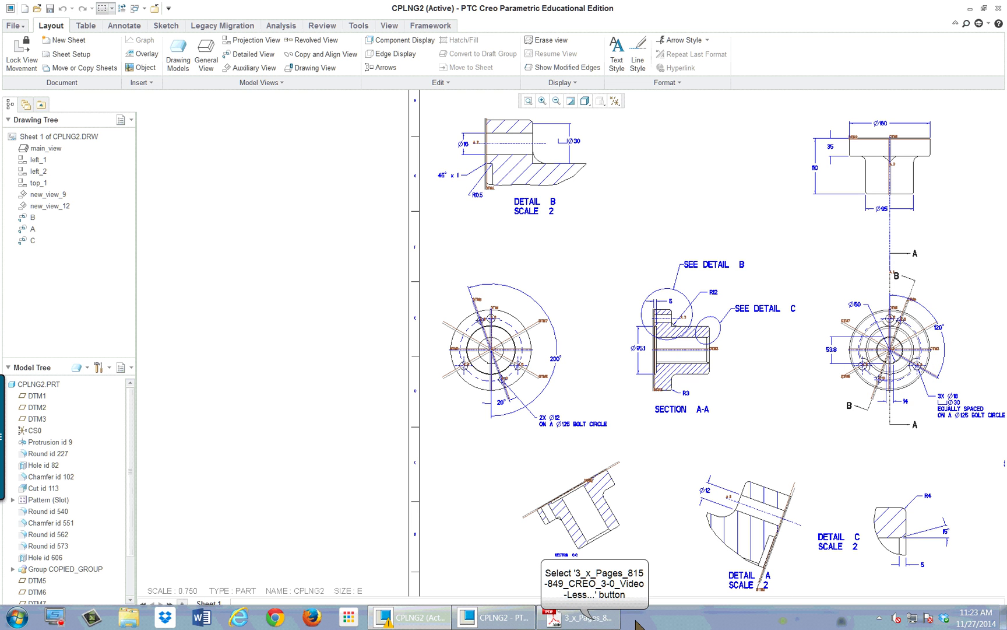
{"action": "left_click", "coordinate": [606, 623]}
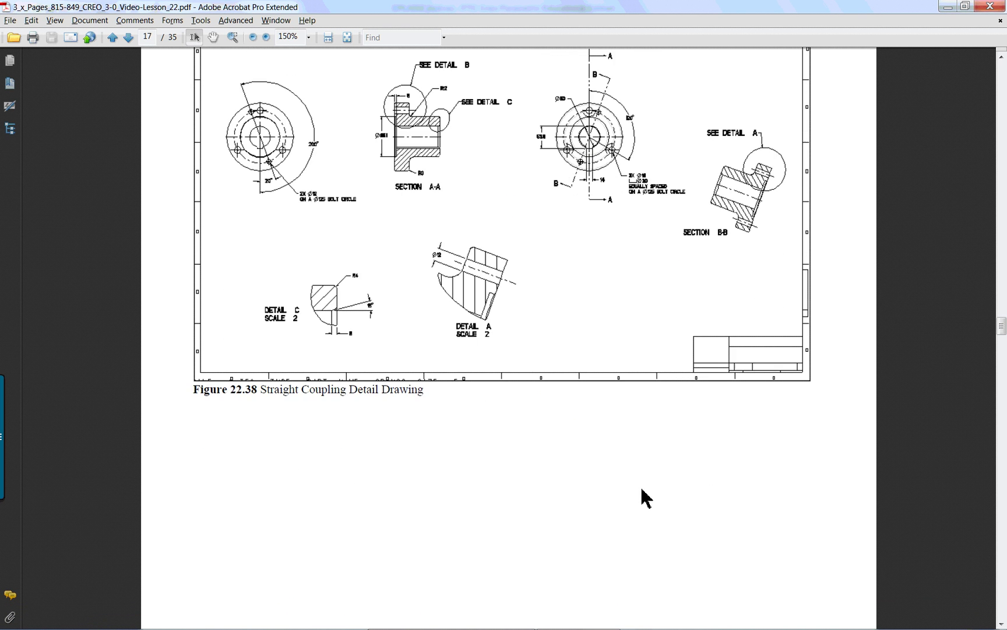
{"action": "scroll", "coordinate": [646, 498], "scroll_direction": "down", "scroll_amount": 15}
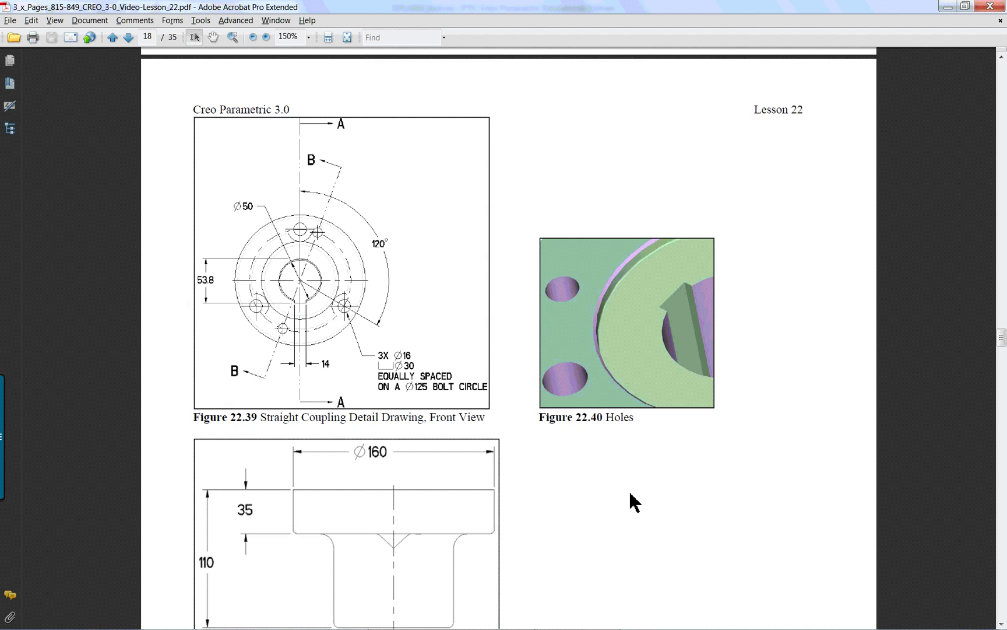
{"action": "scroll", "coordinate": [634, 501], "scroll_direction": "down", "scroll_amount": 8}
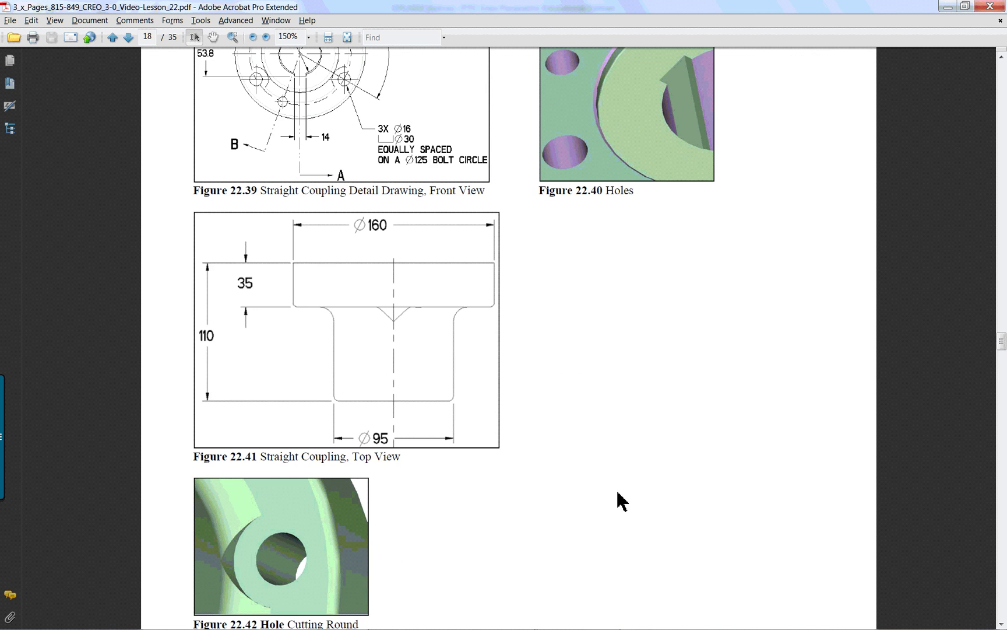
{"action": "scroll", "coordinate": [620, 501], "scroll_direction": "down", "scroll_amount": 20}
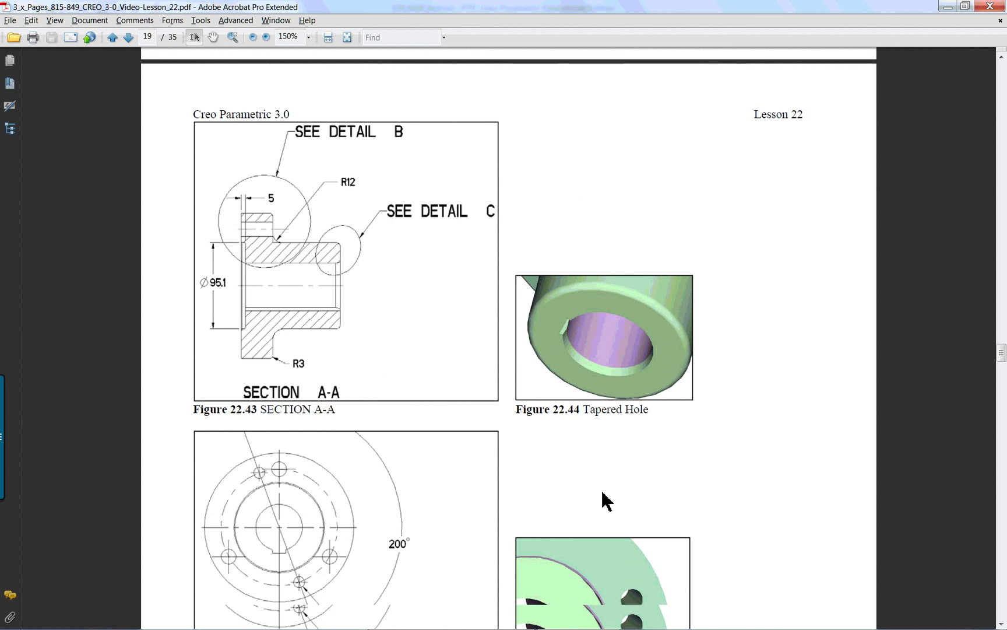
{"action": "scroll", "coordinate": [601, 499], "scroll_direction": "down", "scroll_amount": 20}
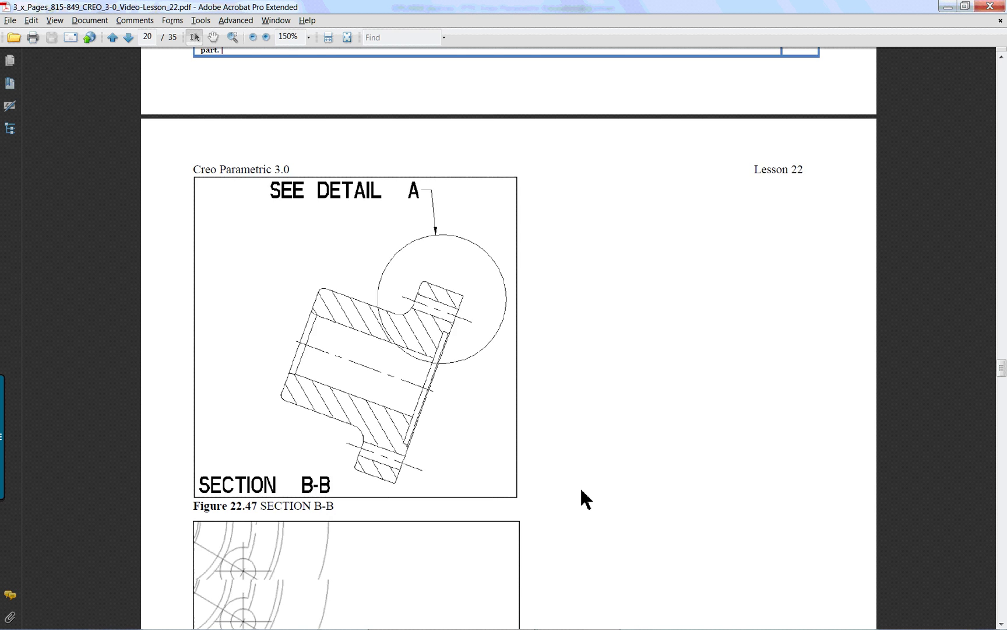
{"action": "scroll", "coordinate": [581, 489], "scroll_direction": "down", "scroll_amount": 5}
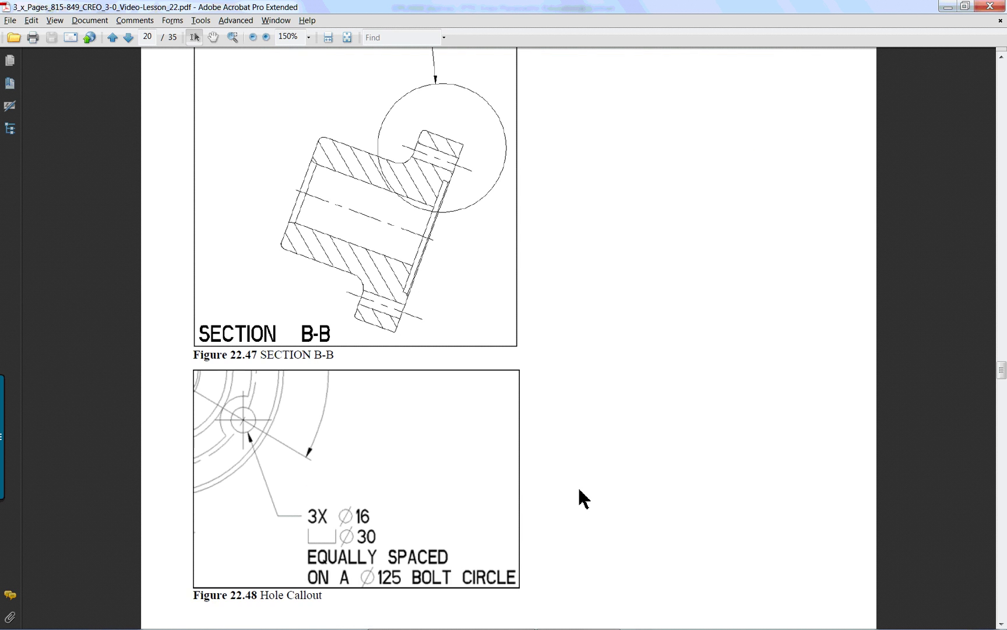
{"action": "scroll", "coordinate": [583, 498], "scroll_direction": "up", "scroll_amount": 1}
{"action": "scroll", "coordinate": [578, 485], "scroll_direction": "down", "scroll_amount": 20}
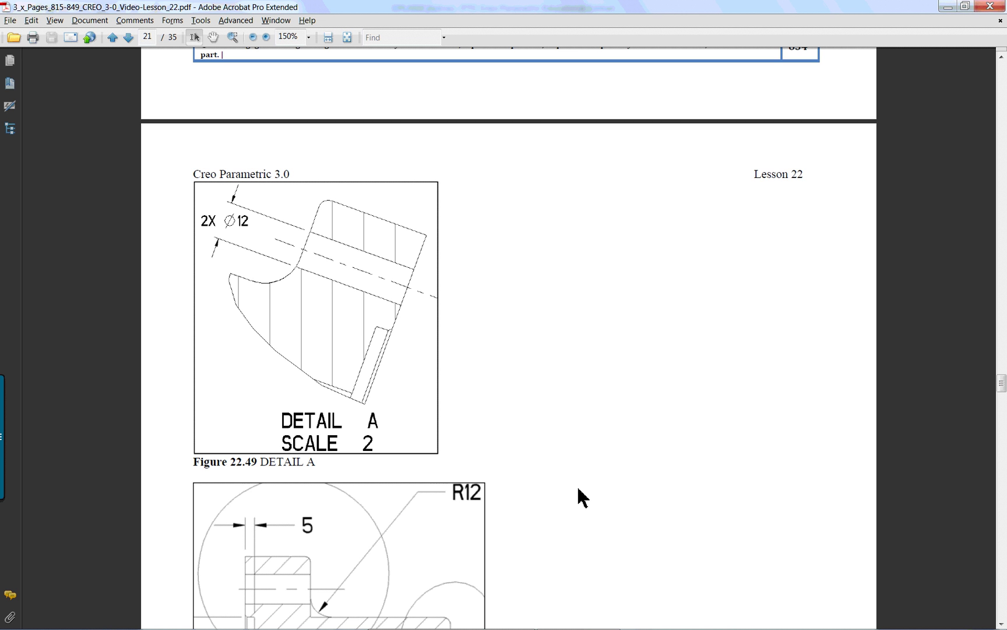
{"action": "scroll", "coordinate": [578, 488], "scroll_direction": "down", "scroll_amount": 3}
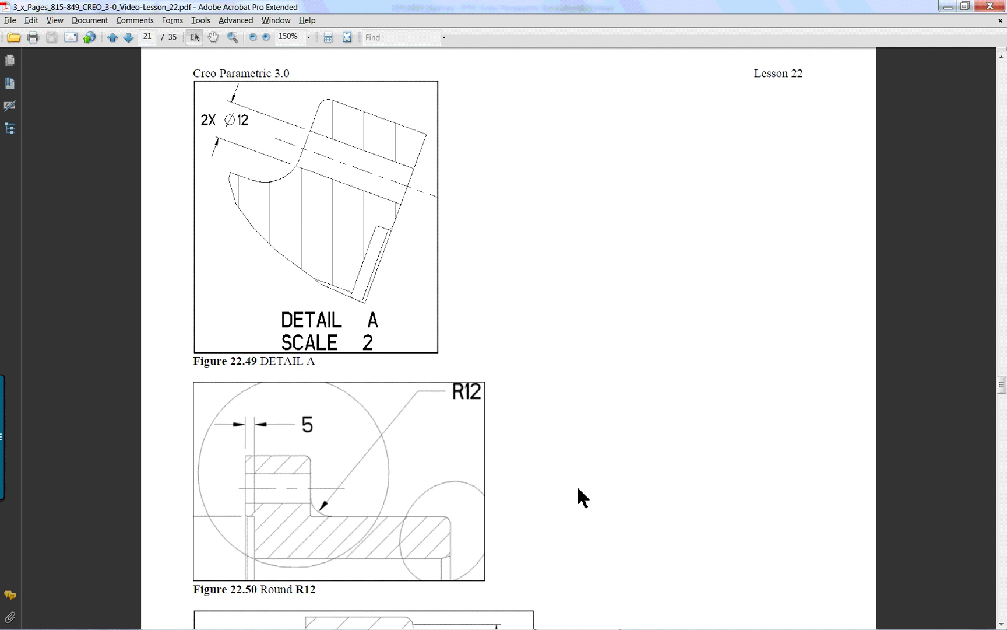
Step: Return to the drawing, add a blank Sheet 2, and bring up its options for a General View
{"action": "left_click", "coordinate": [948, 8]}
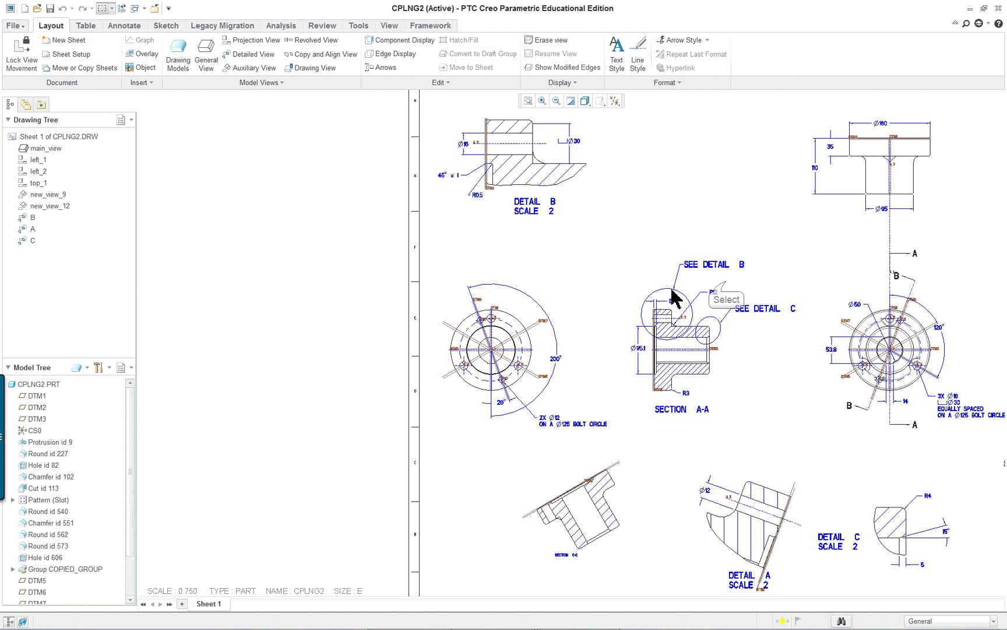
{"action": "scroll", "coordinate": [725, 282], "scroll_direction": "down", "scroll_amount": 2}
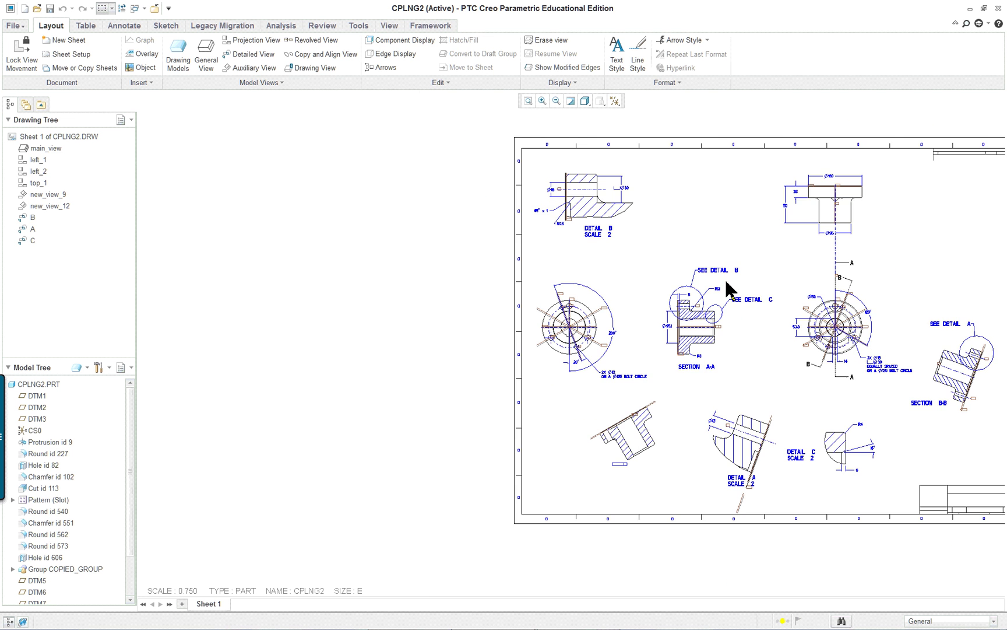
{"action": "mouse_move", "coordinate": [814, 307]}
{"action": "middle_mouse_down"}
{"action": "mouse_move", "coordinate": [585, 296]}
{"action": "mouse_move", "coordinate": [461, 359]}
{"action": "middle_mouse_up"}
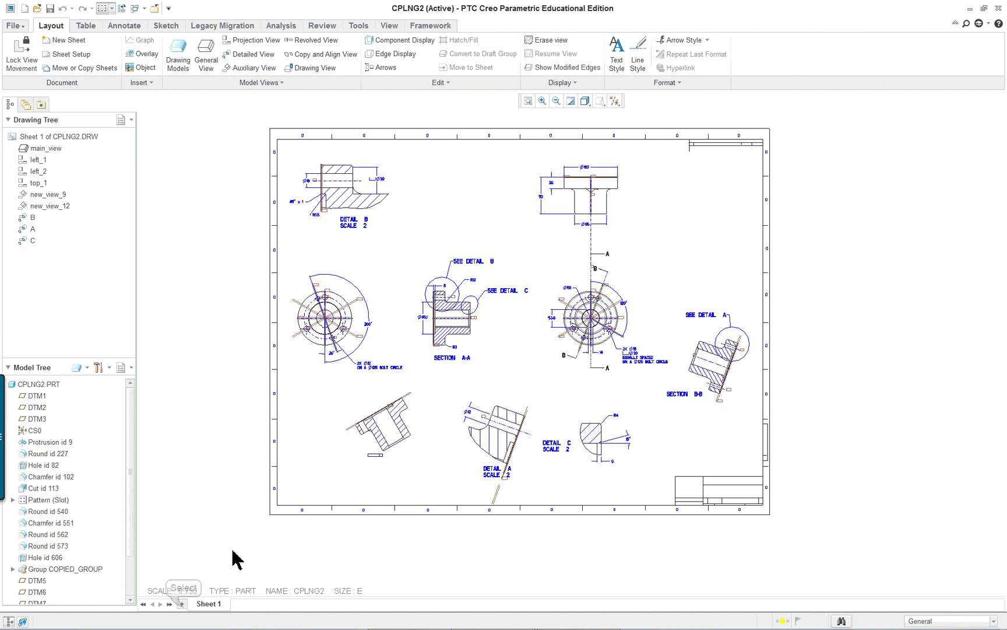
{"action": "left_click", "coordinate": [182, 604]}
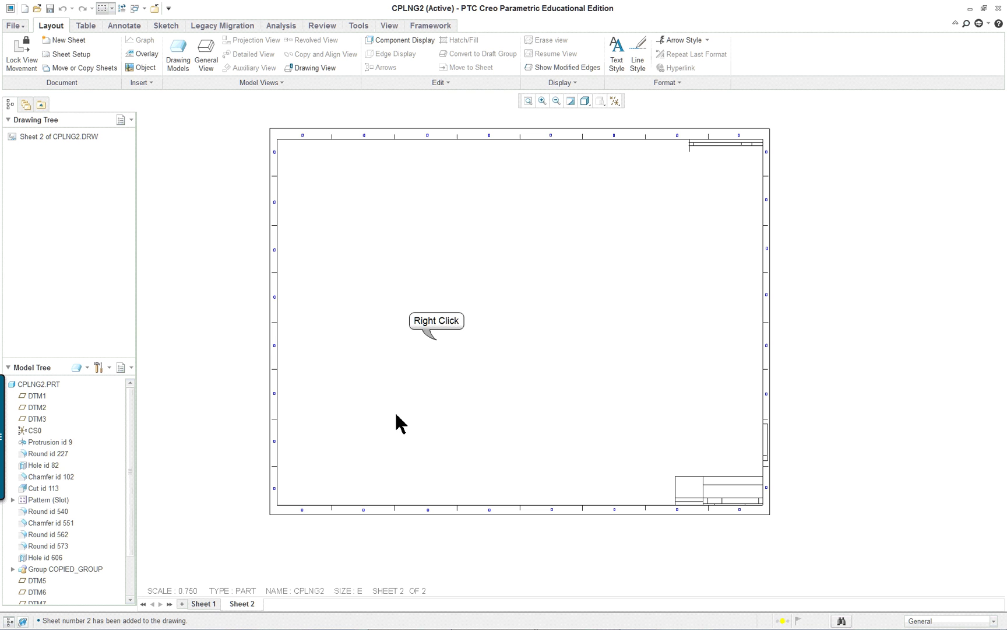
{"action": "right_click", "coordinate": [436, 337]}
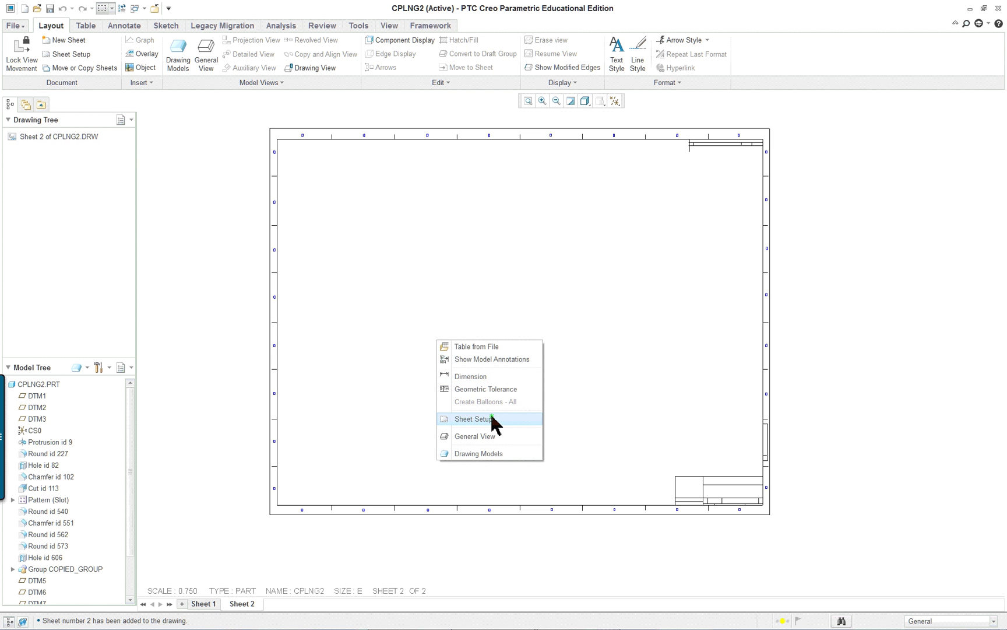
Step: Place general view new_view_14 on Sheet 2, with no combined state, at custom scale 2.5
{"action": "left_click", "coordinate": [488, 436]}
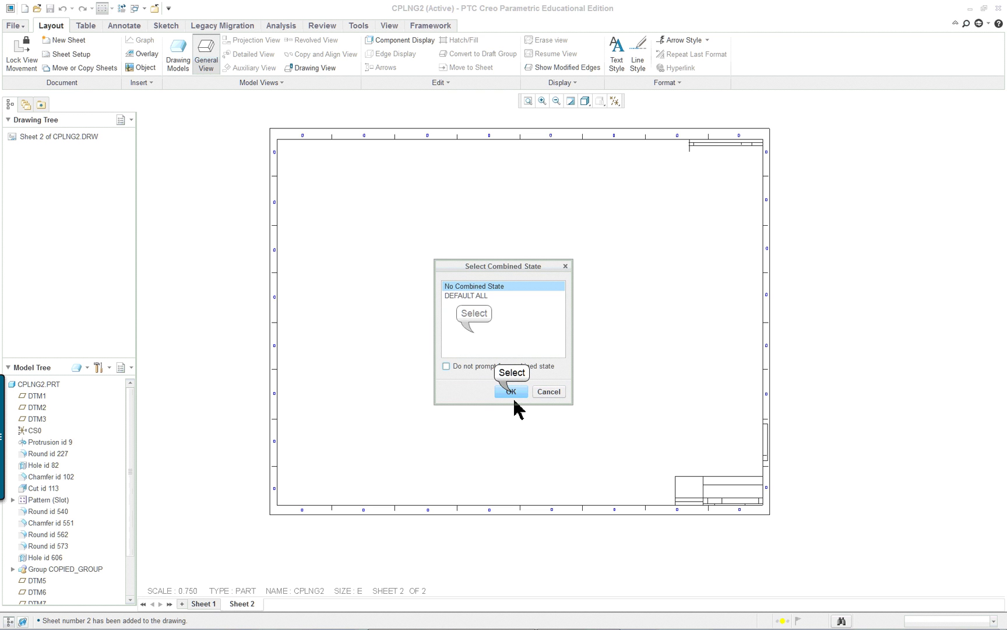
{"action": "left_click", "coordinate": [509, 391]}
{"action": "left_click", "coordinate": [474, 332]}
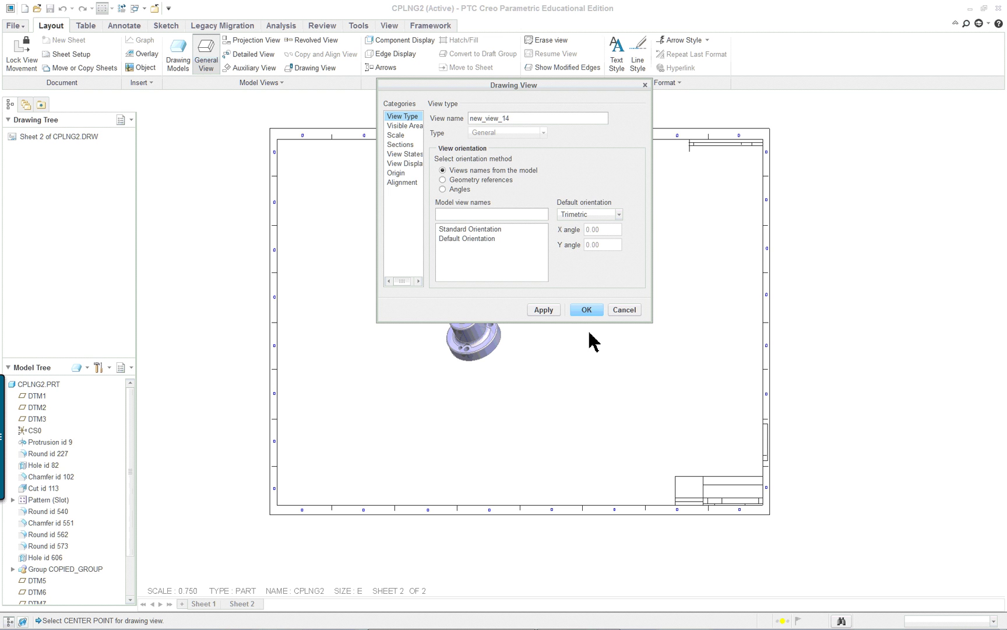
{"action": "left_click", "coordinate": [399, 136]}
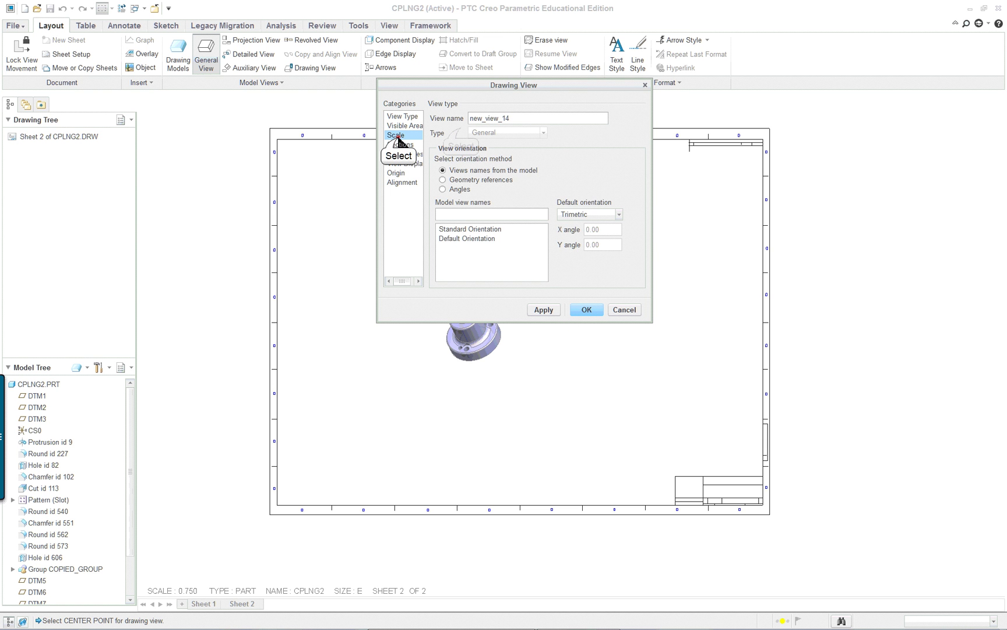
{"action": "left_click", "coordinate": [434, 130]}
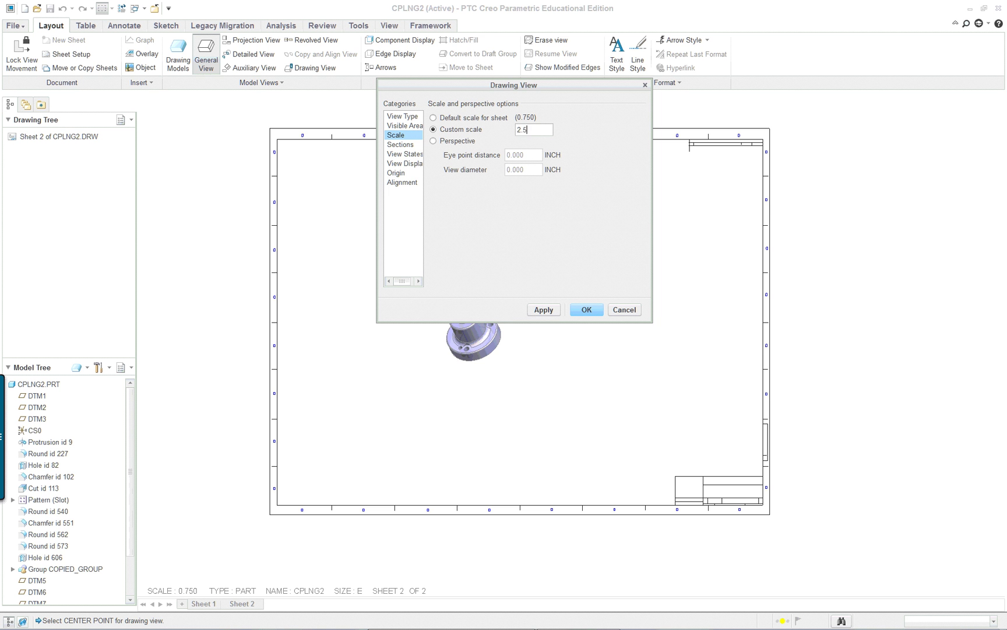
{"action": "left_click", "coordinate": [543, 310]}
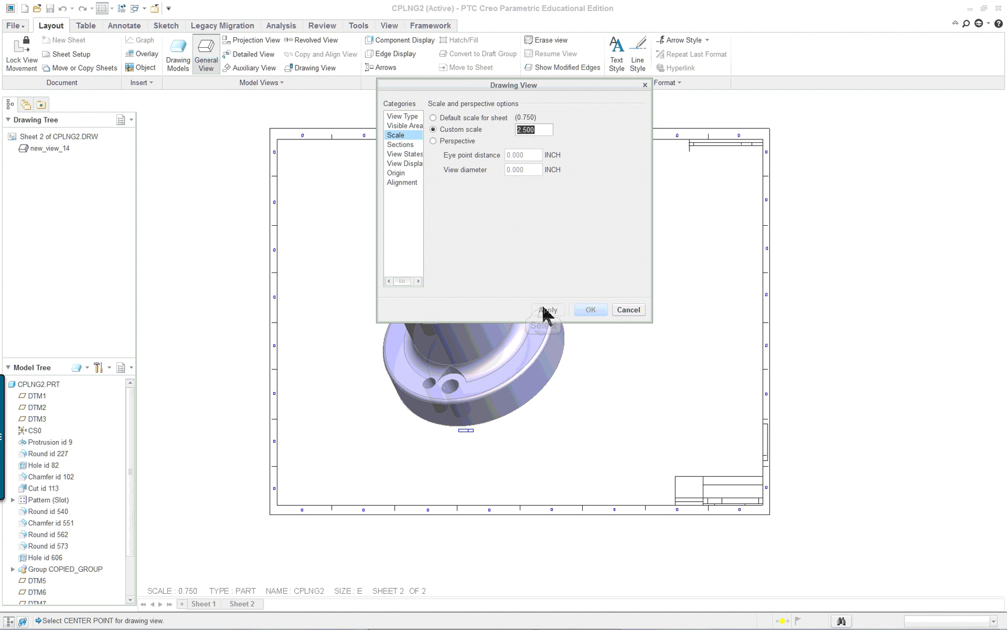
{"action": "left_click", "coordinate": [629, 310]}
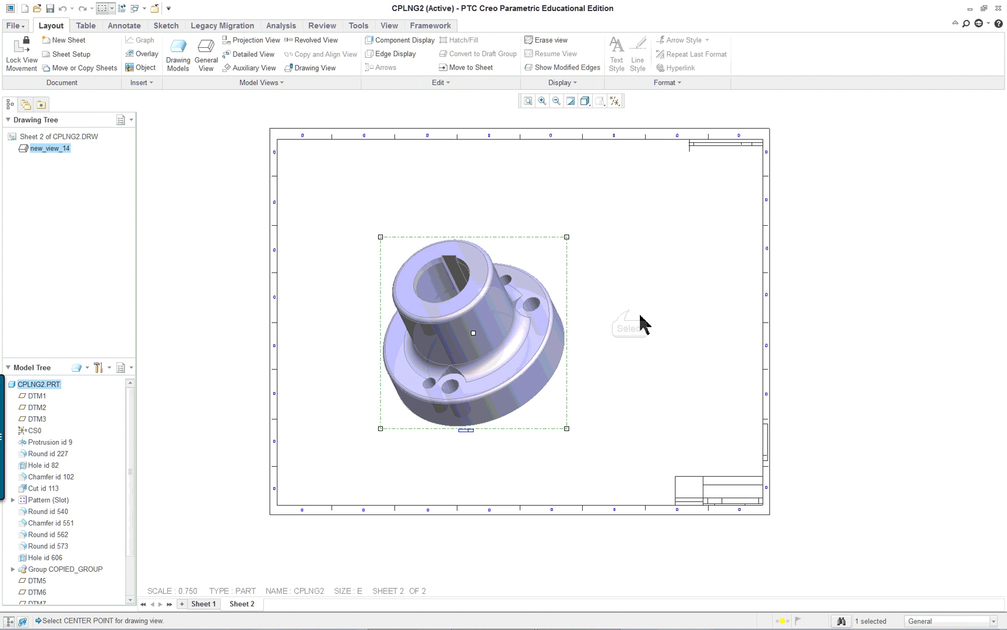
{"action": "scroll", "coordinate": [703, 278], "scroll_direction": "down", "scroll_amount": 1}
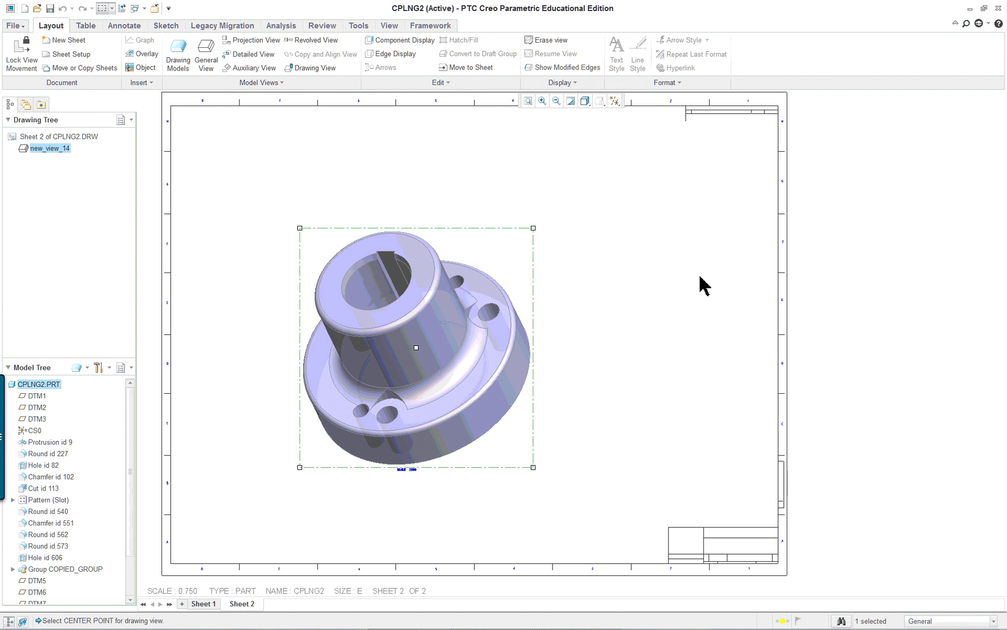
Step: Give new_view_14 a full 2D cross-section using section A and apply it
{"action": "double_click", "coordinate": [476, 252]}
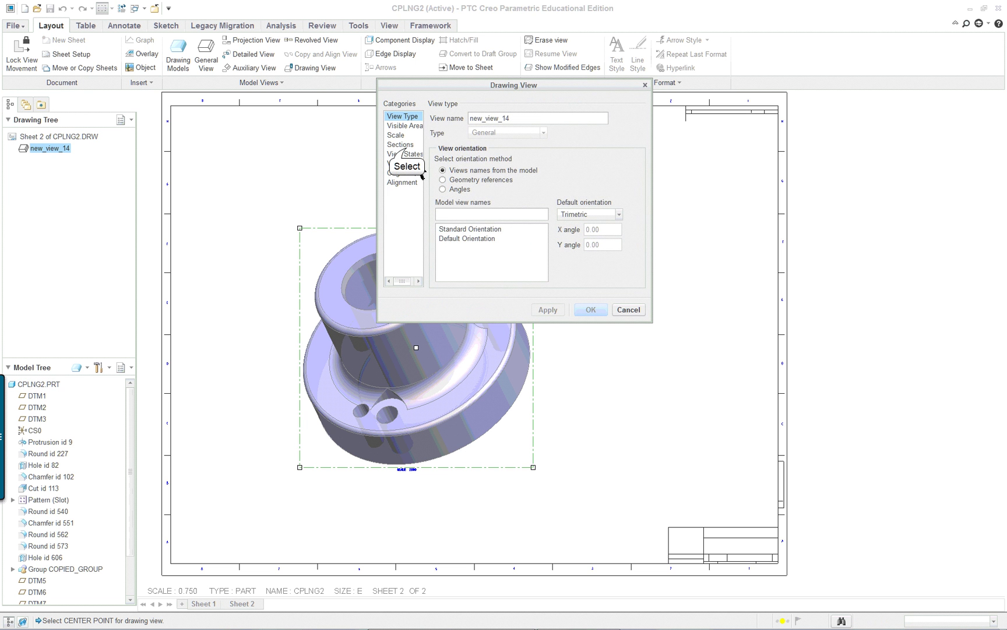
{"action": "left_click", "coordinate": [400, 144]}
{"action": "left_click", "coordinate": [433, 124]}
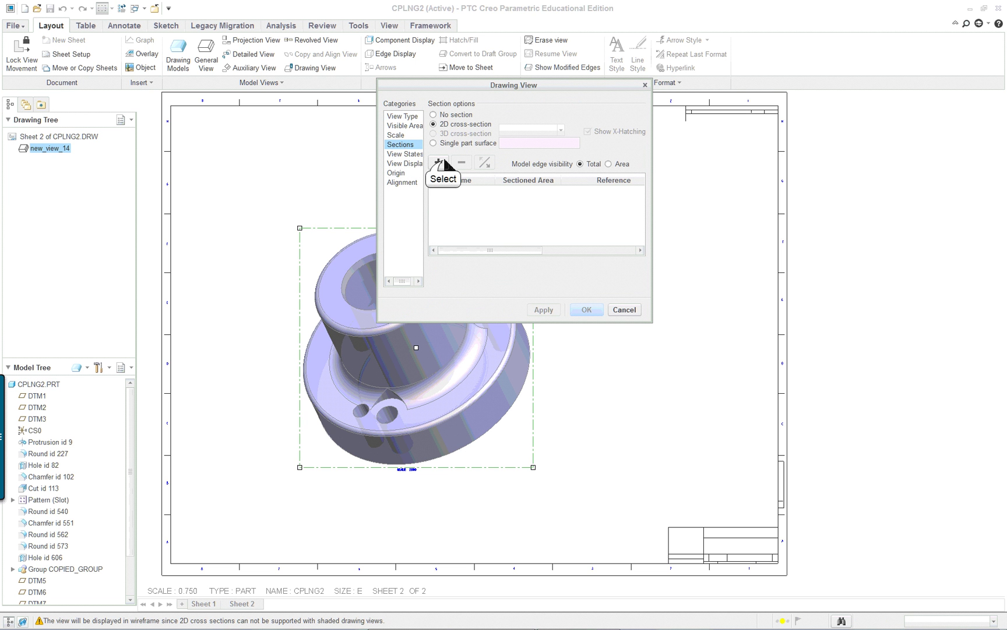
{"action": "left_click", "coordinate": [442, 161]}
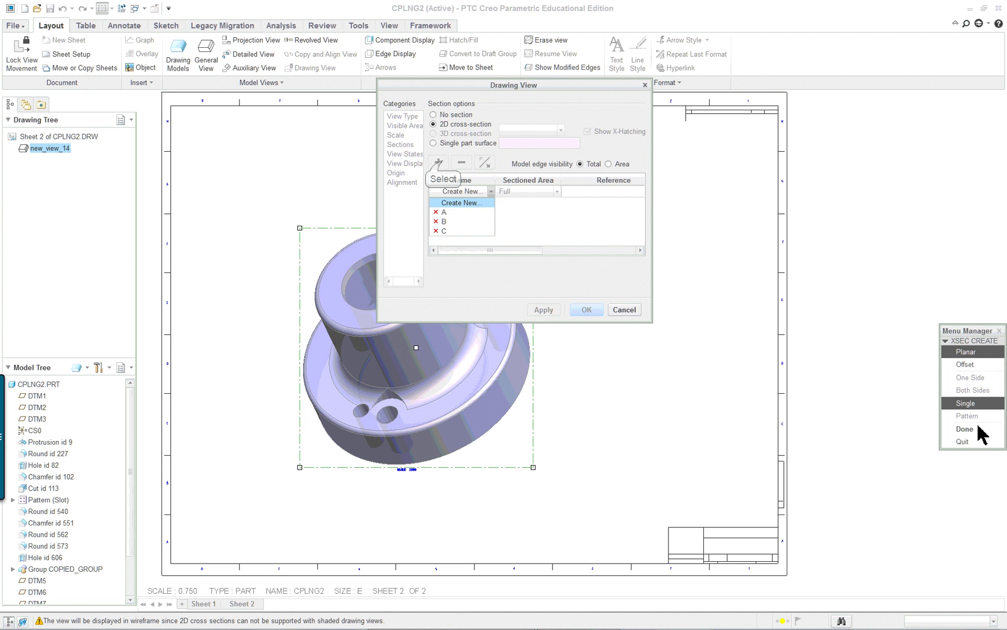
{"action": "left_click", "coordinate": [602, 90]}
{"action": "mouse_move", "coordinate": [607, 89]}
{"action": "left_mouse_down"}
{"action": "mouse_move", "coordinate": [824, 148]}
{"action": "mouse_move", "coordinate": [810, 150]}
{"action": "left_mouse_up"}
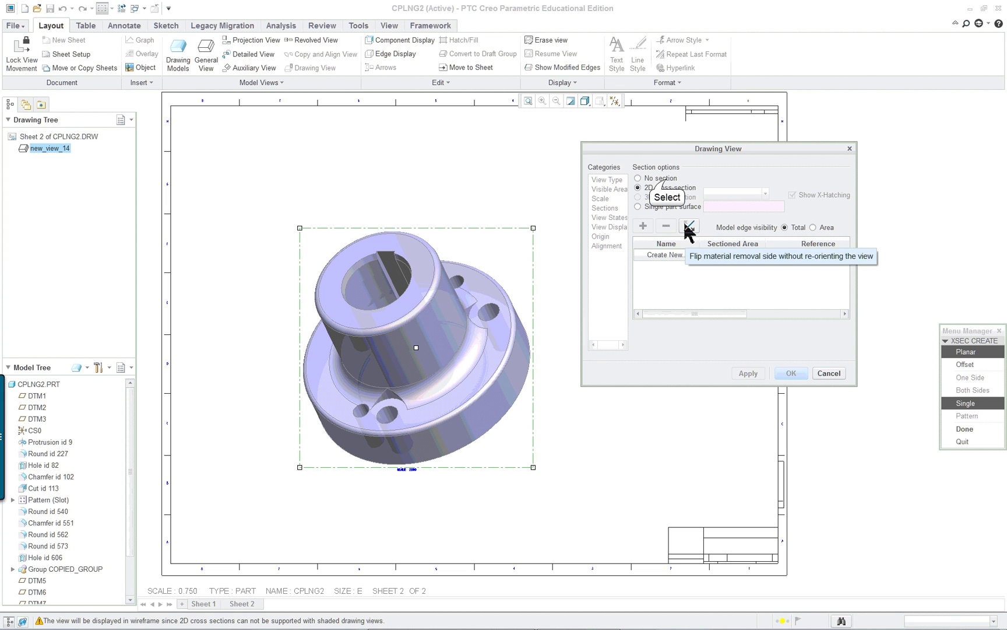
{"action": "left_click", "coordinate": [664, 179]}
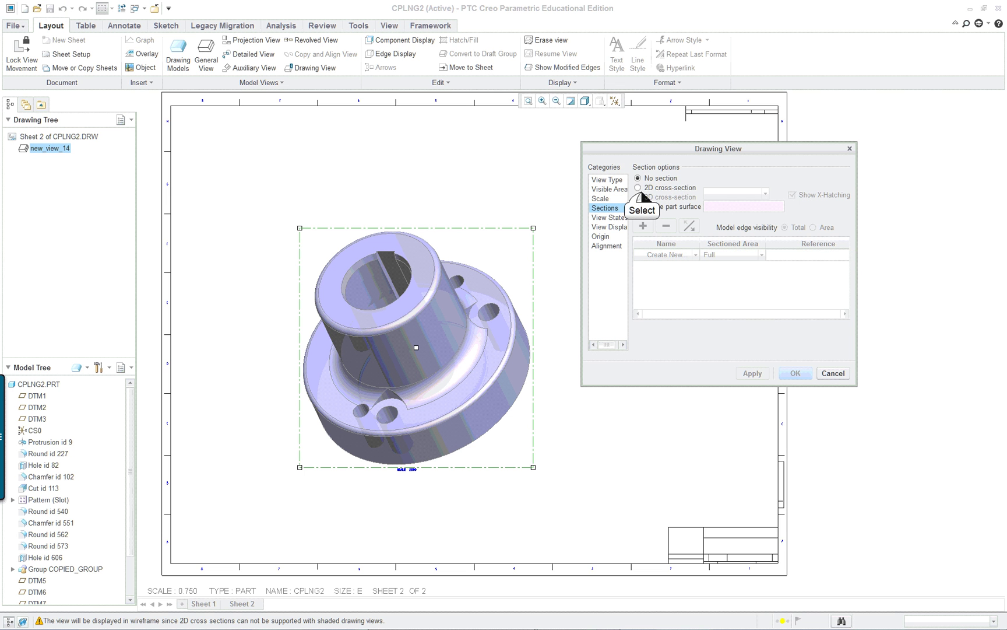
{"action": "left_click", "coordinate": [638, 188]}
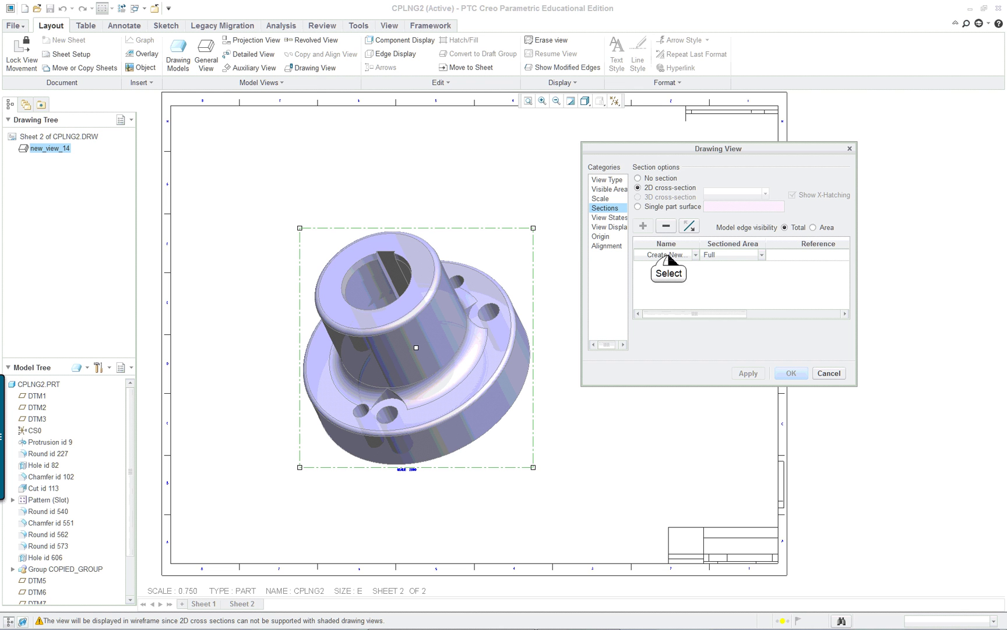
{"action": "left_click", "coordinate": [669, 257]}
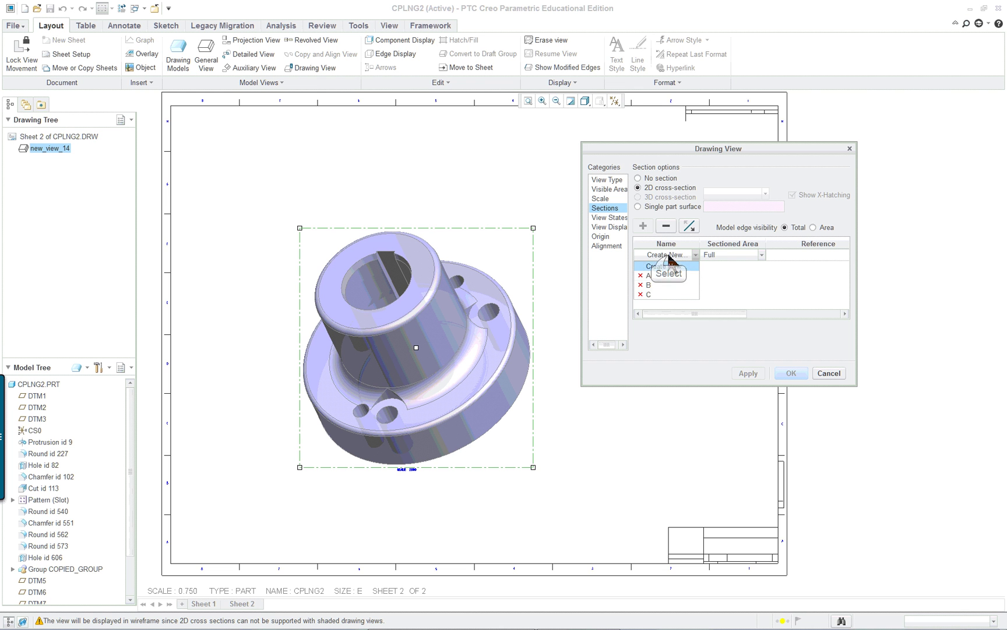
{"action": "left_click", "coordinate": [649, 278]}
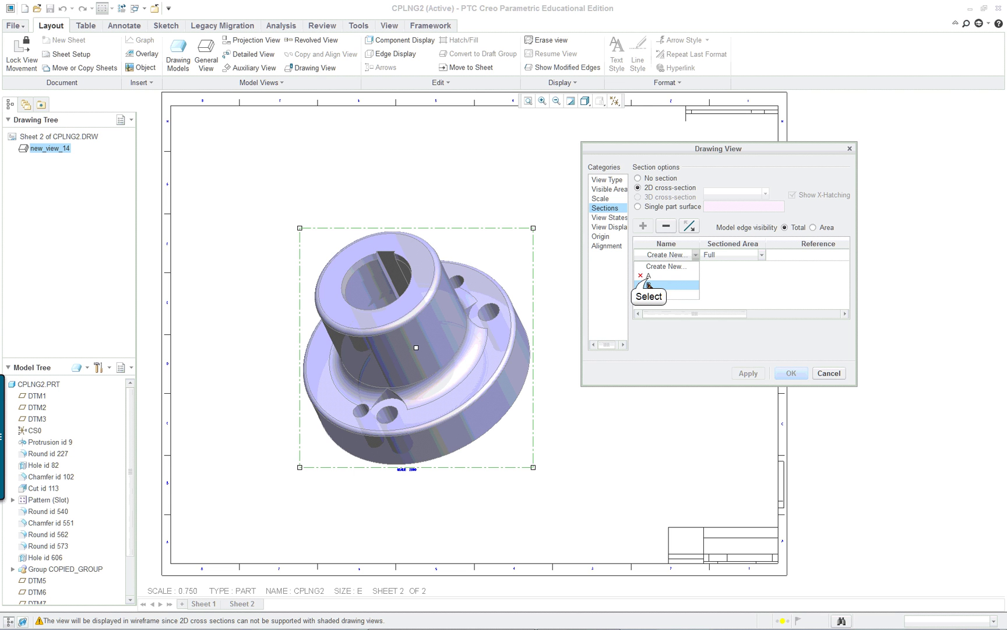
{"action": "left_click", "coordinate": [748, 373]}
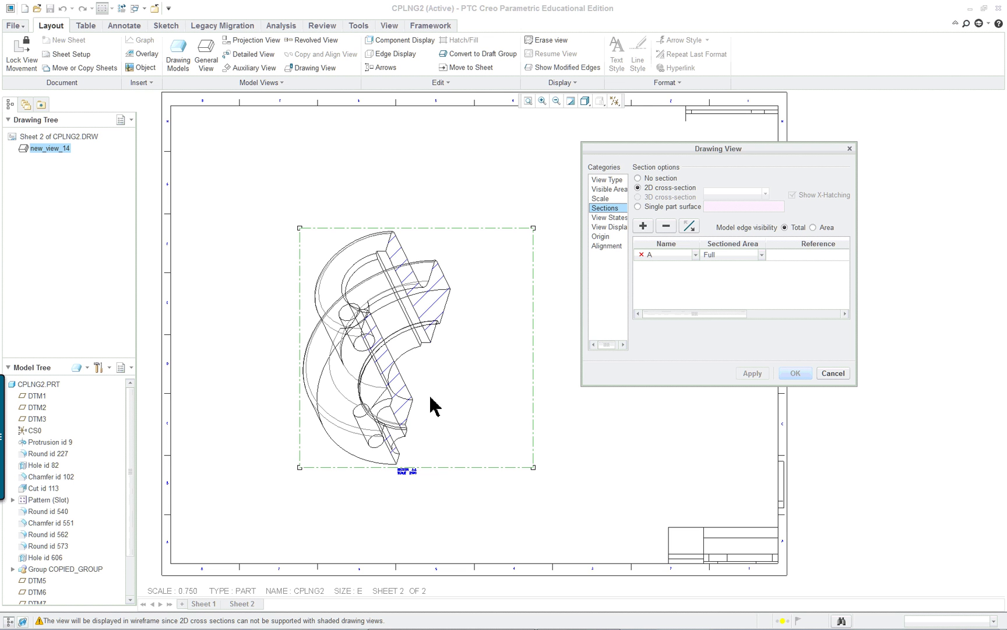
Step: Reach new_view_14's View Display category, answering section A attribute warnings and widening the dialog
{"action": "left_click", "coordinate": [609, 226]}
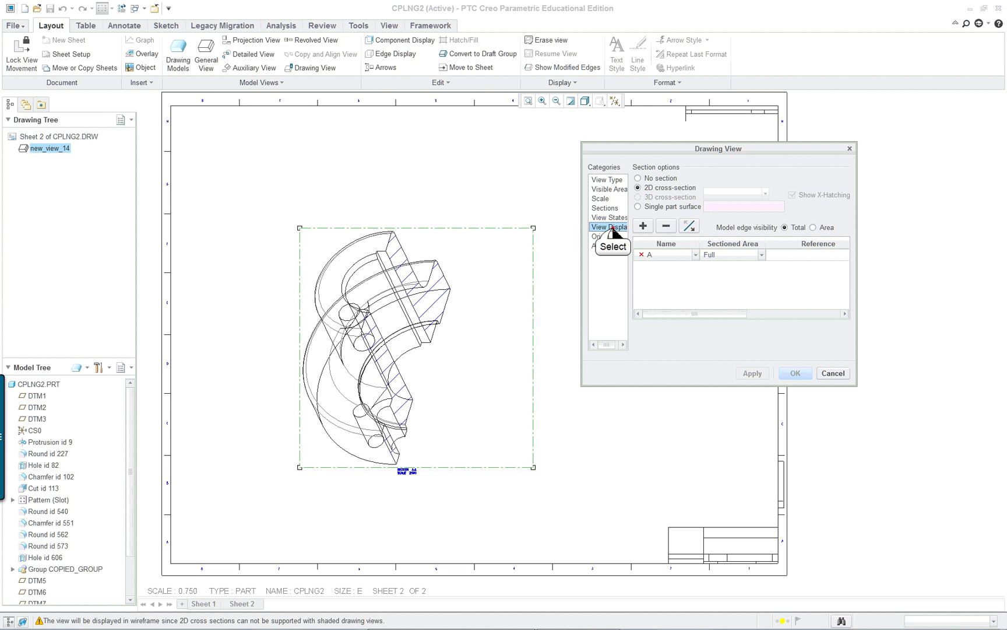
{"action": "left_click", "coordinate": [576, 337]}
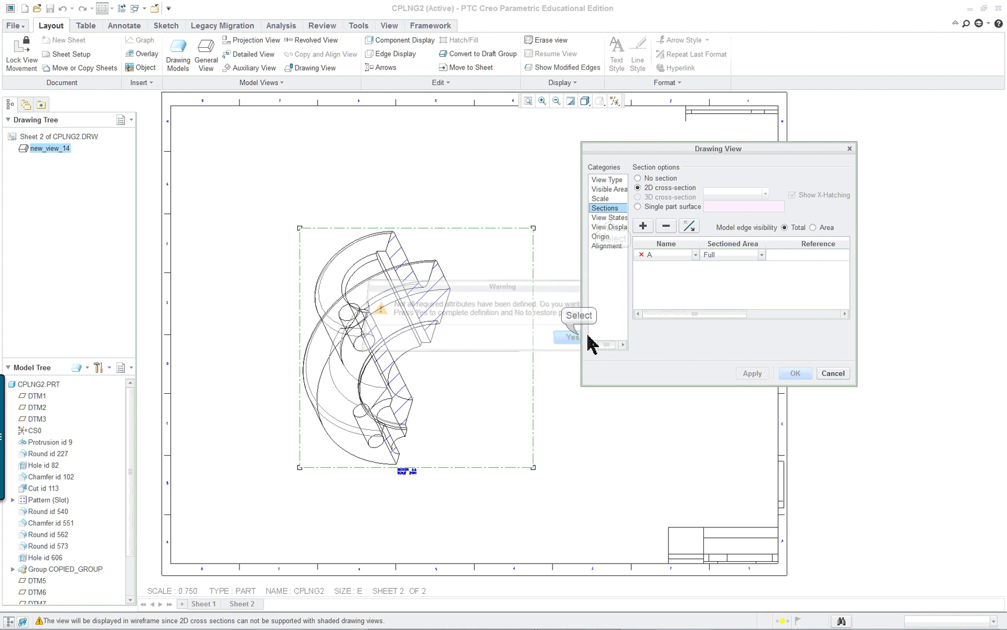
{"action": "left_click", "coordinate": [612, 225]}
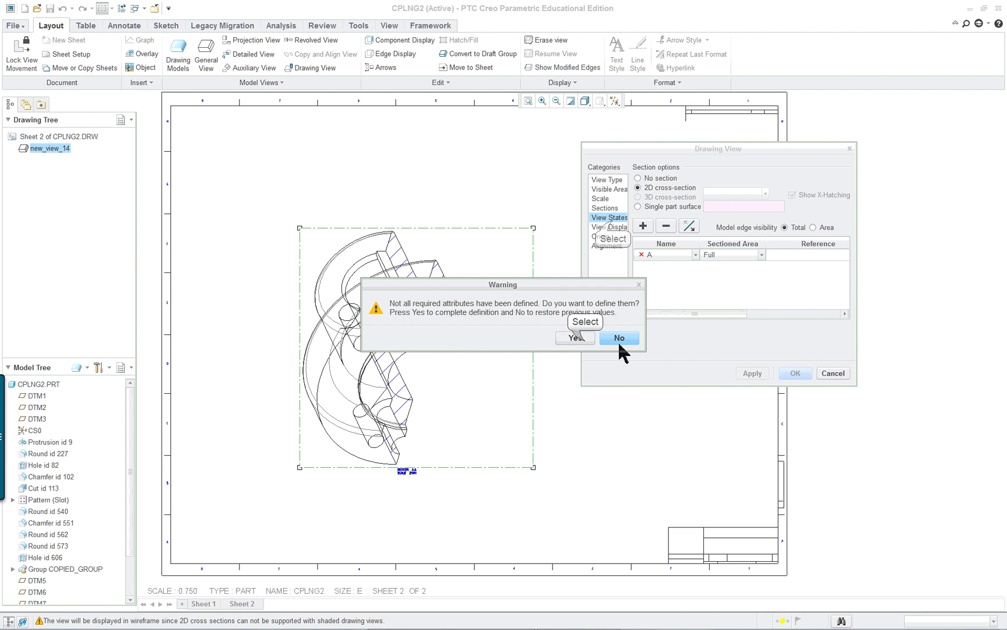
{"action": "left_click", "coordinate": [583, 339]}
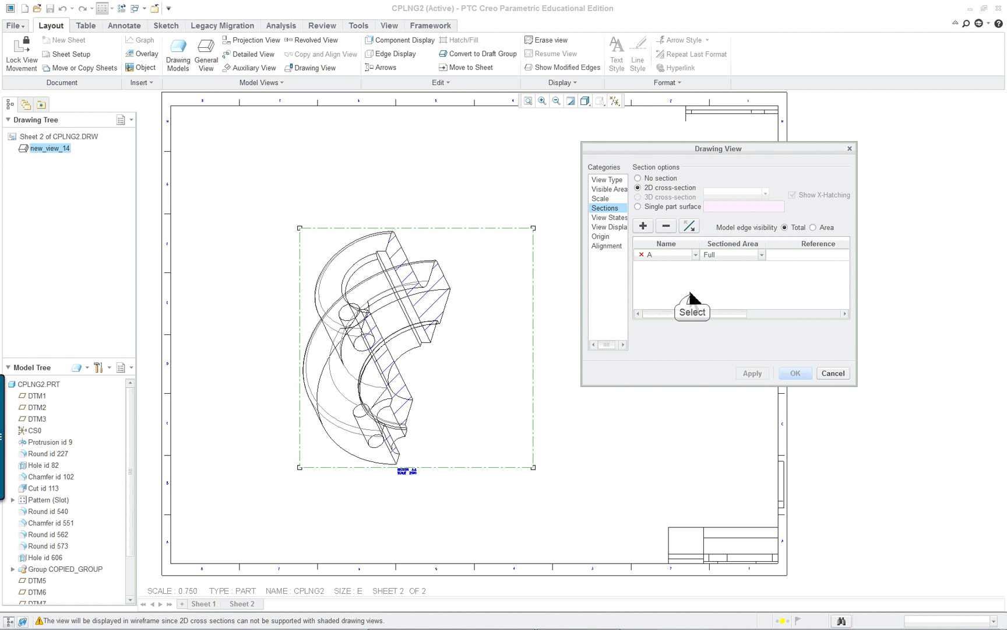
{"action": "left_click", "coordinate": [609, 218]}
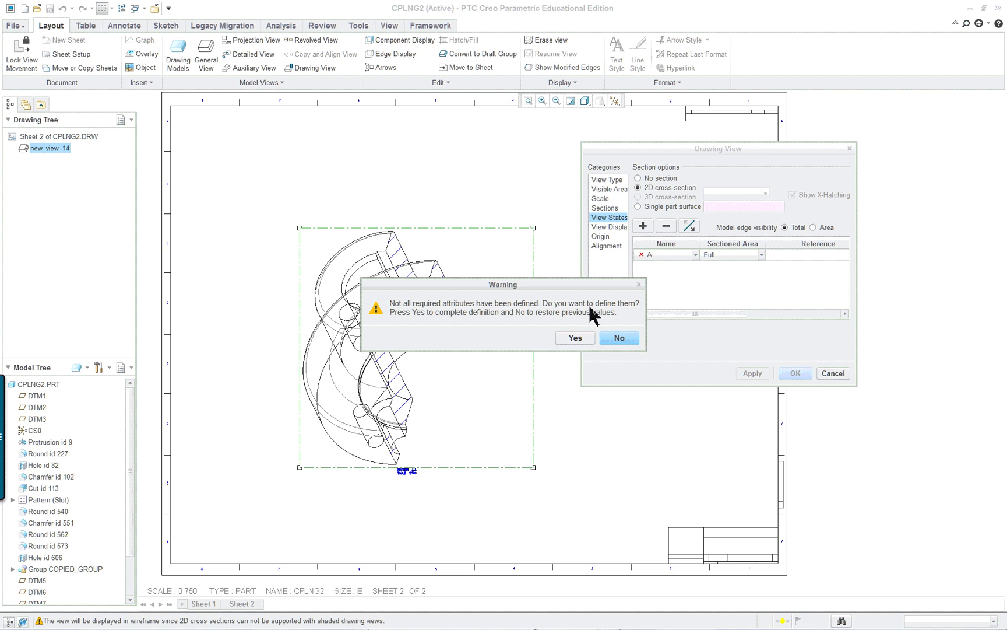
{"action": "left_click", "coordinate": [580, 339]}
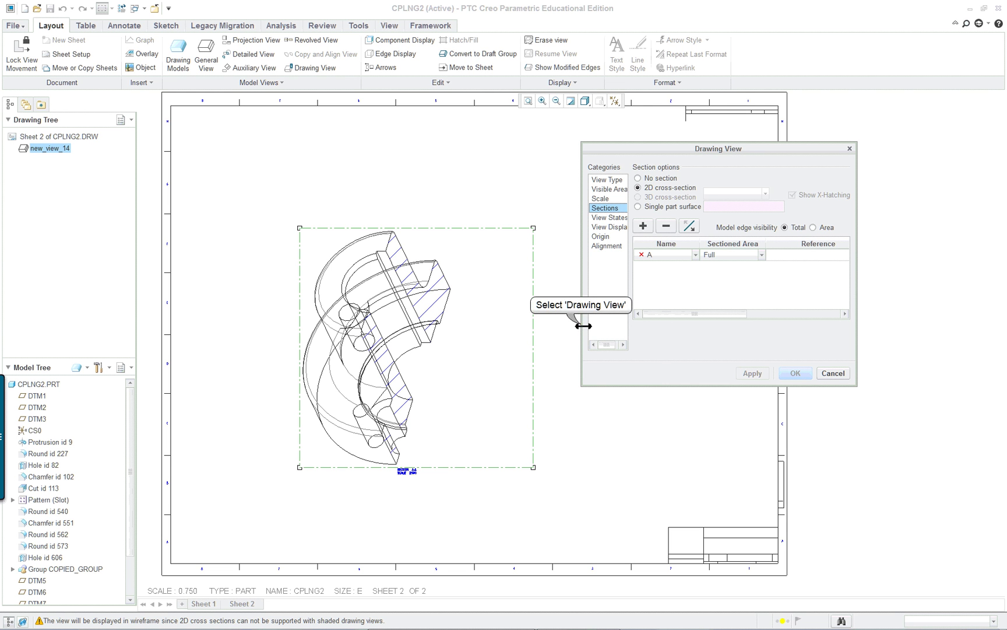
{"action": "left_click_drag", "start_coordinate": [583, 326], "coordinate": [503, 332]}
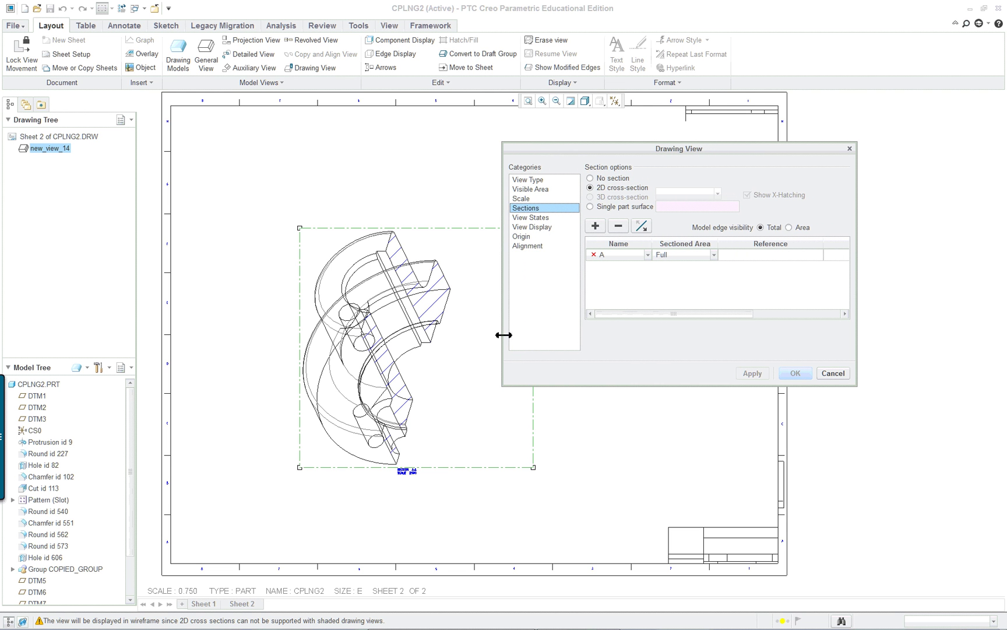
{"action": "left_click", "coordinate": [526, 199]}
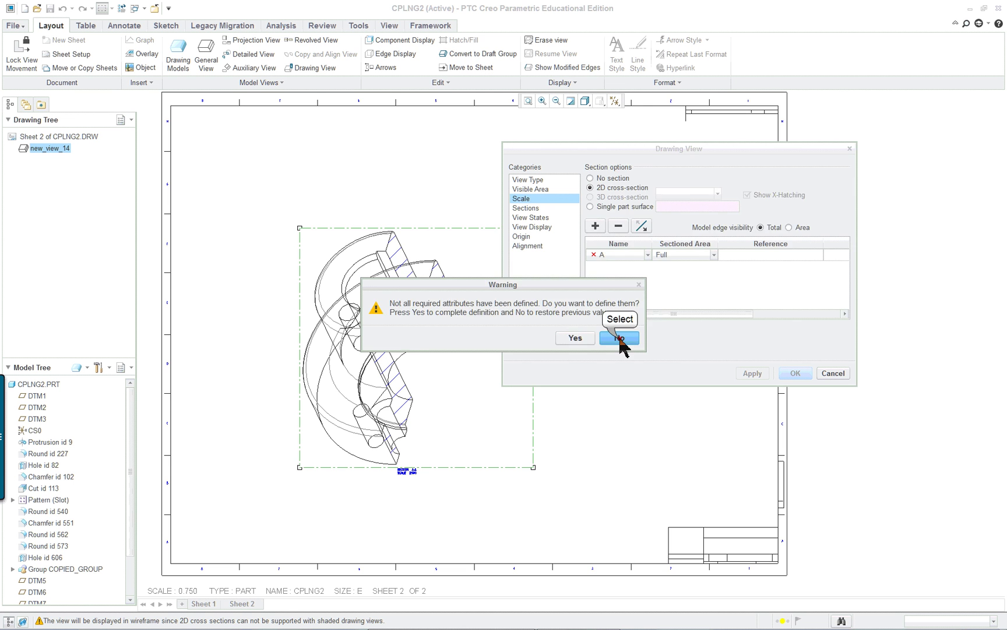
{"action": "left_click", "coordinate": [620, 338]}
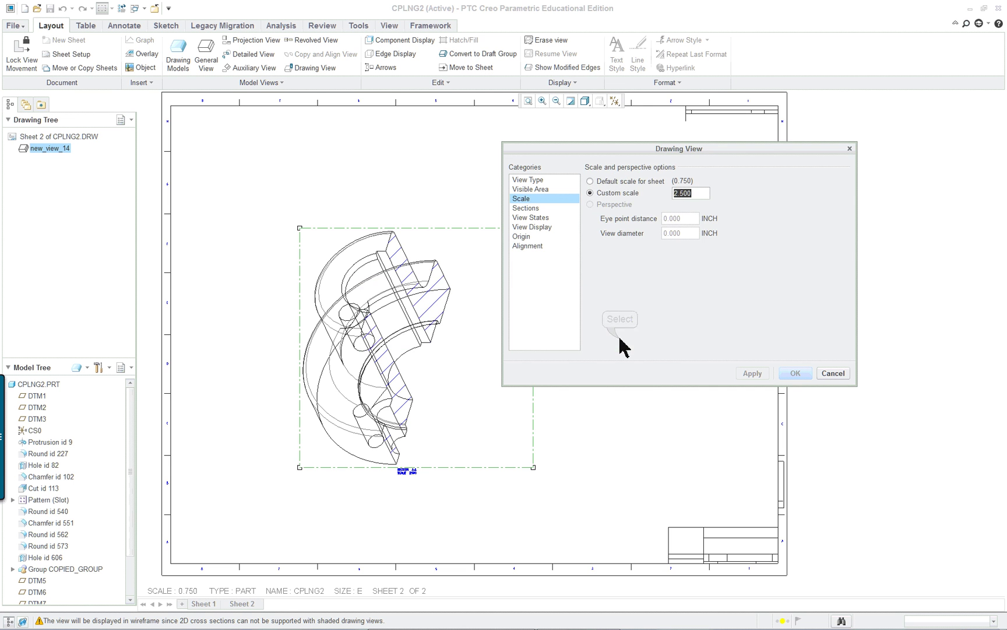
{"action": "left_click", "coordinate": [526, 208]}
{"action": "left_click", "coordinate": [531, 227]}
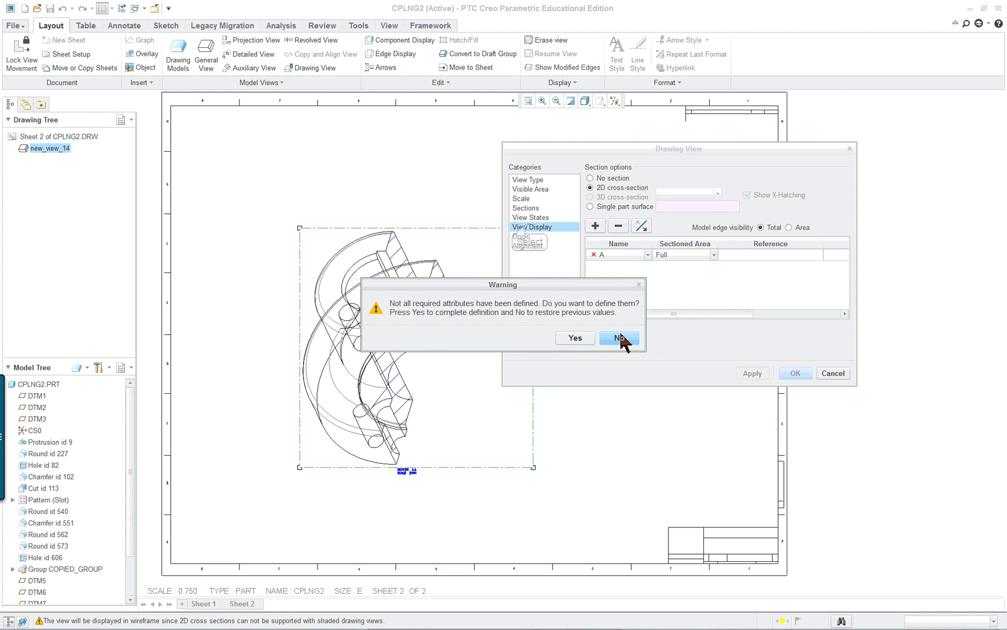
Step: Set new_view_14's display style to No Hidden and tangent edges to Dimmed
{"action": "left_click", "coordinate": [617, 338]}
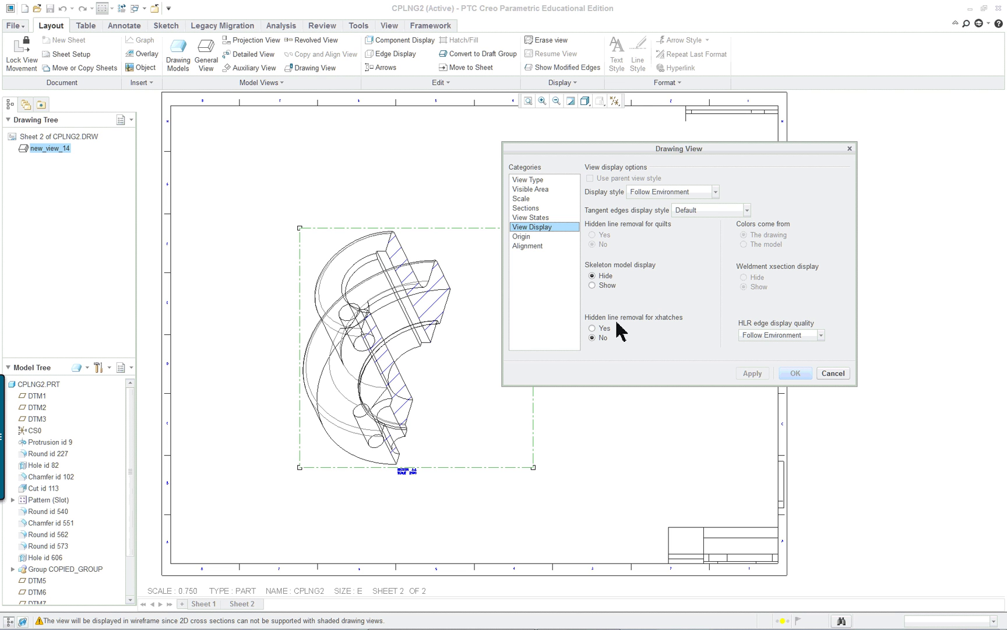
{"action": "left_click", "coordinate": [640, 192]}
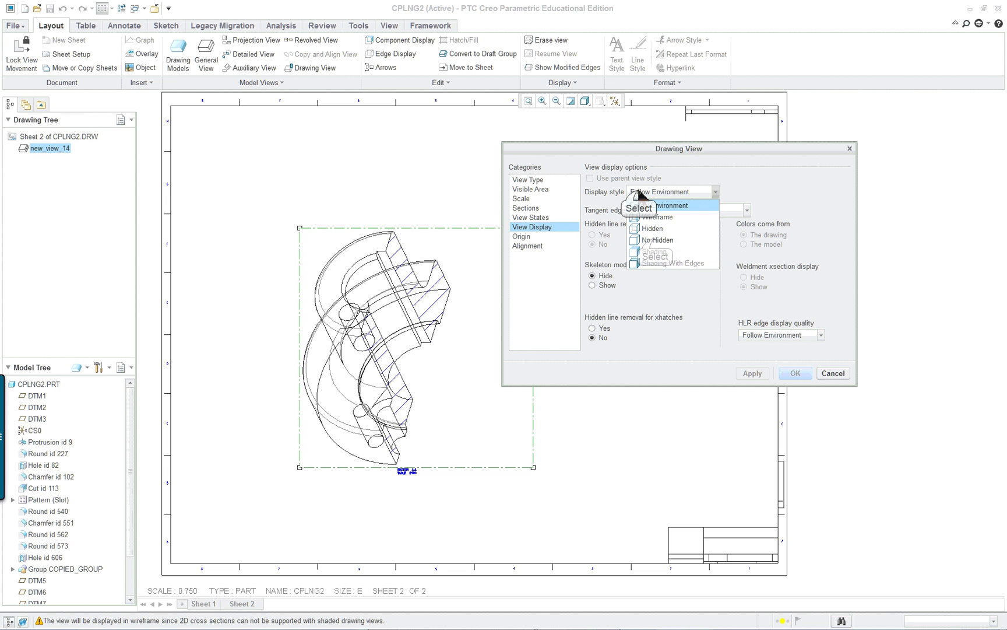
{"action": "left_click", "coordinate": [656, 239]}
{"action": "left_click", "coordinate": [708, 210]}
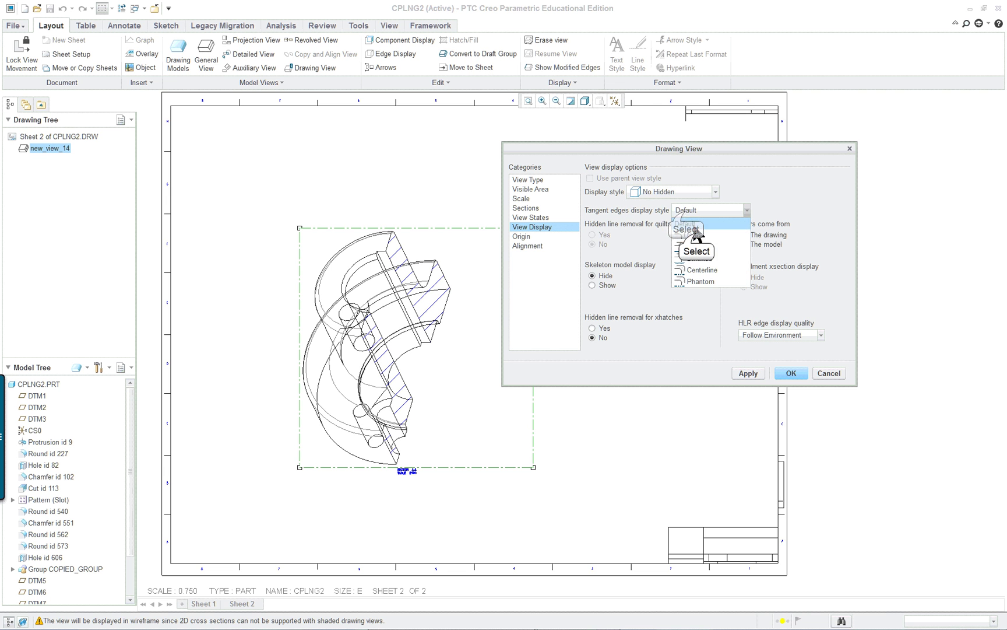
{"action": "left_click", "coordinate": [697, 236]}
{"action": "left_click", "coordinate": [758, 374]}
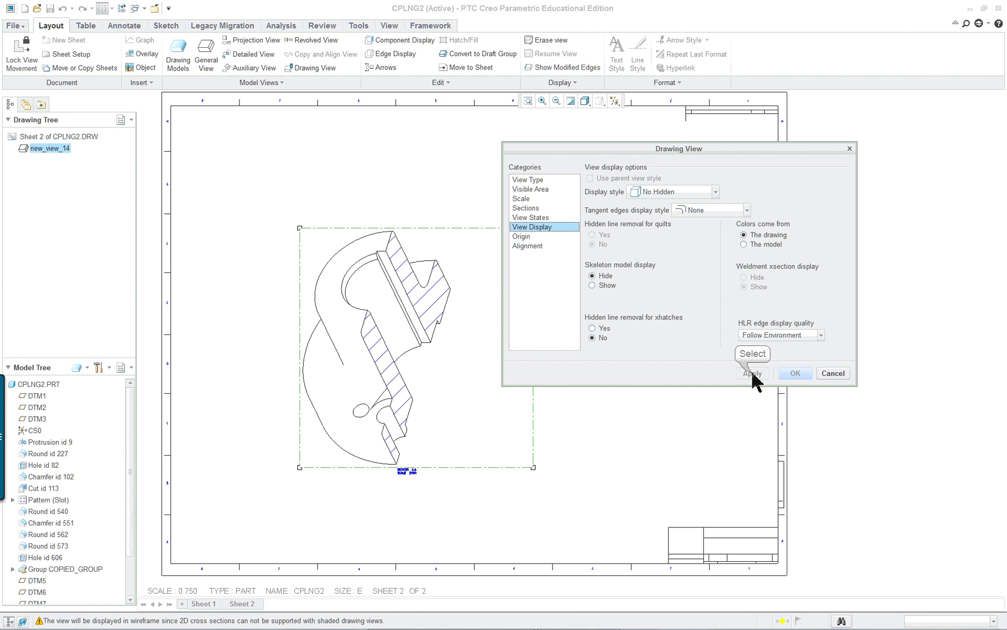
{"action": "left_click", "coordinate": [694, 213]}
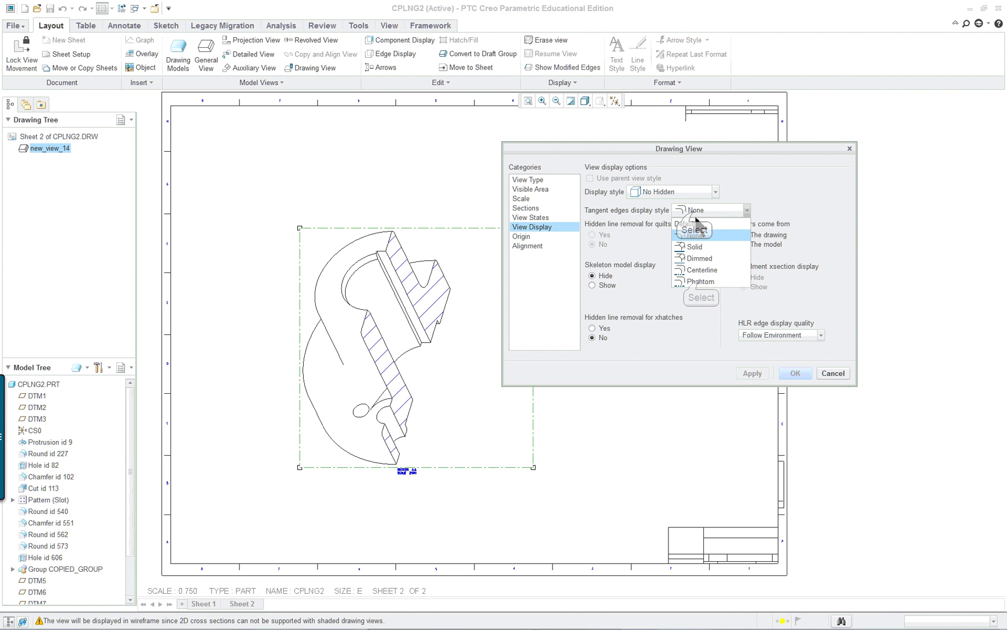
{"action": "left_click", "coordinate": [701, 281]}
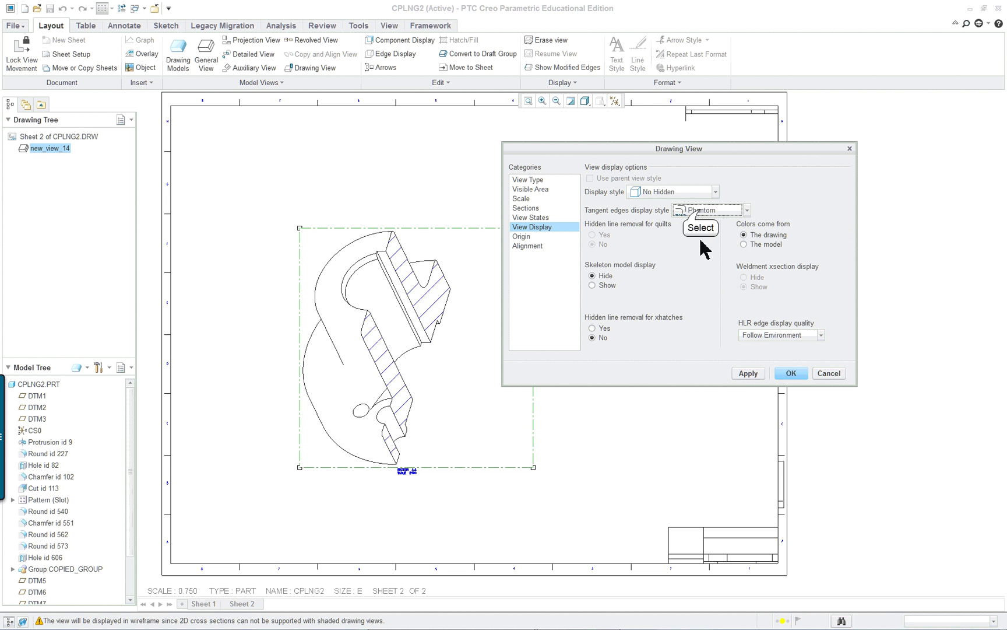
{"action": "left_click", "coordinate": [703, 211]}
{"action": "left_click", "coordinate": [703, 258]}
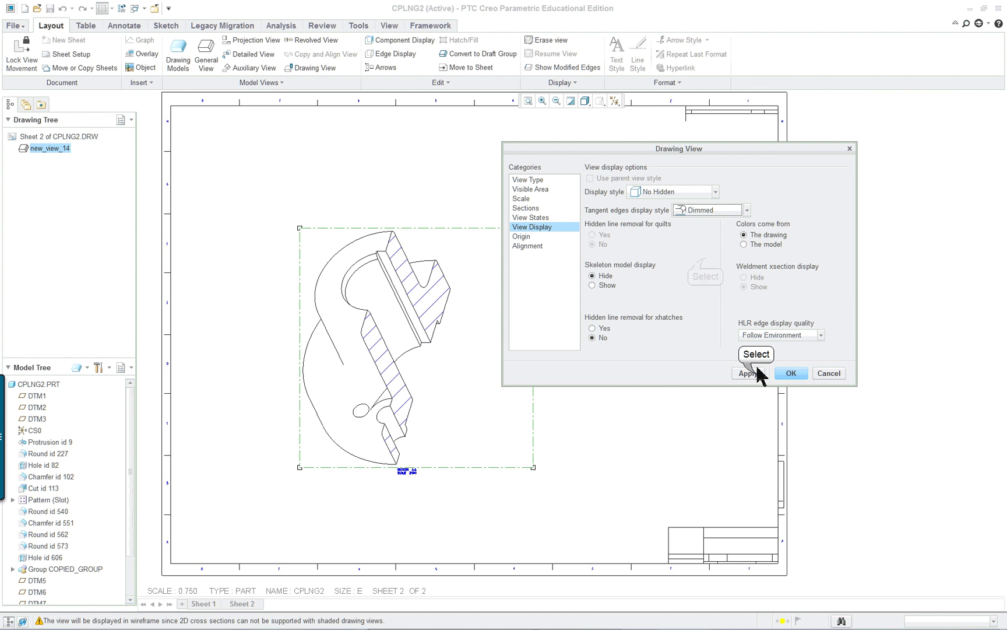
{"action": "left_click", "coordinate": [750, 373]}
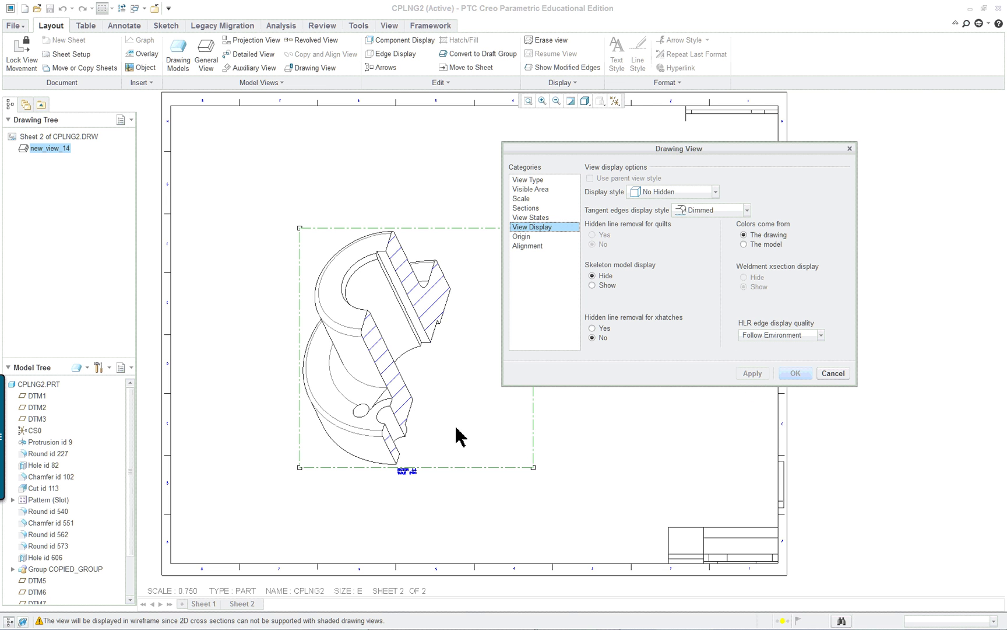
{"action": "left_click", "coordinate": [831, 373]}
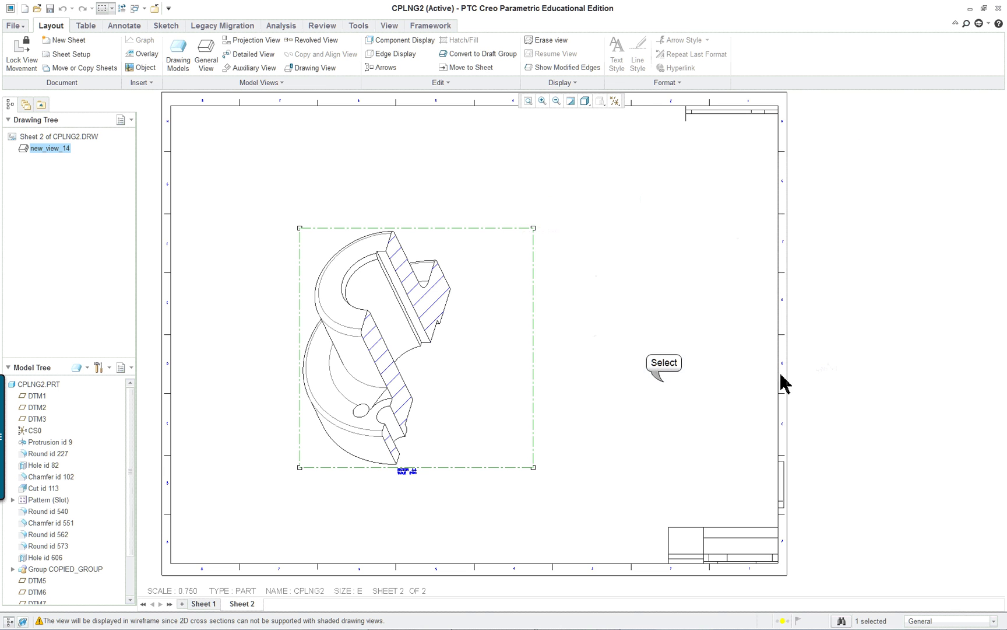
{"action": "left_click", "coordinate": [665, 386]}
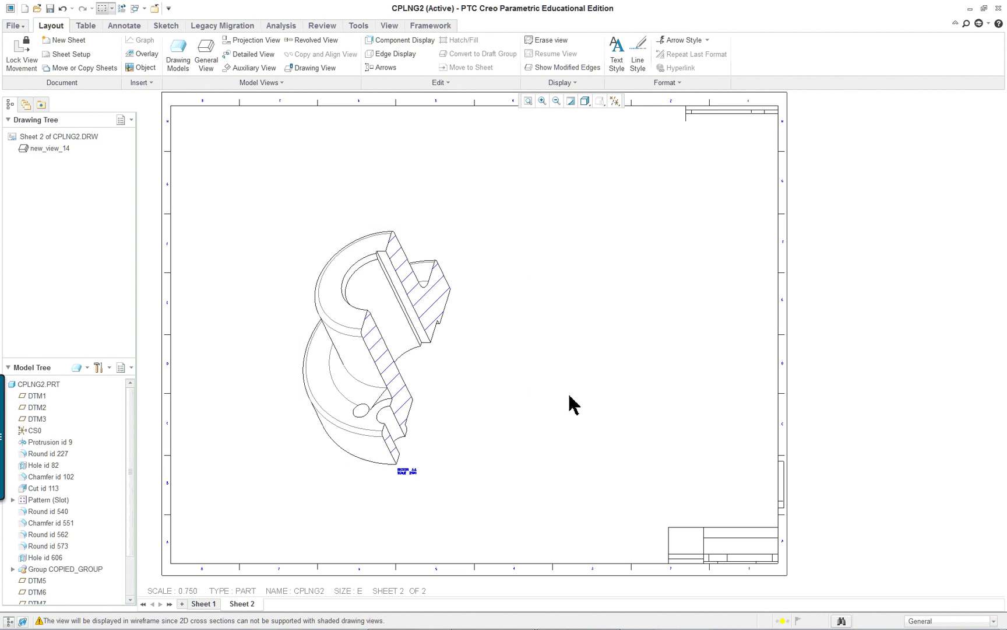